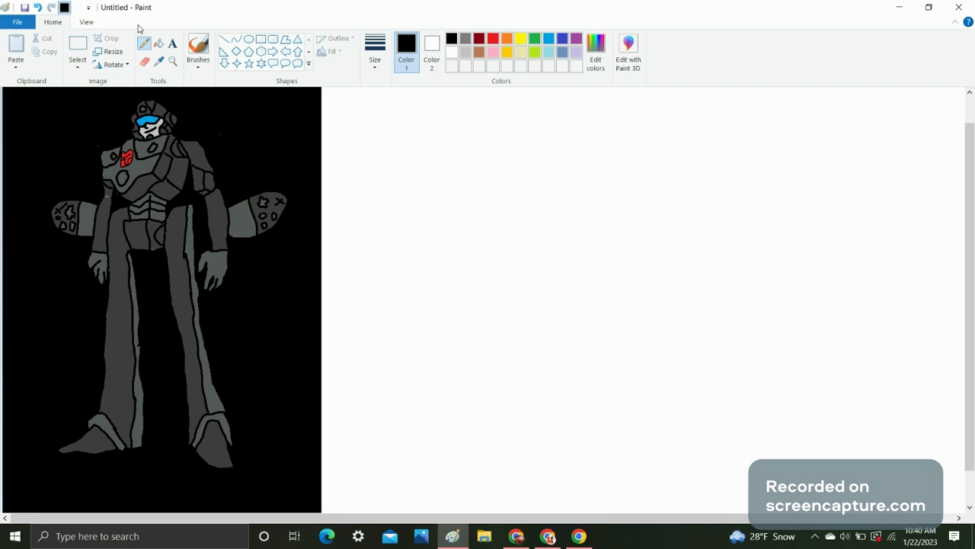
# - Draw a black Pencil face outline with a goggle-shaped visor on the blank canvas beside the dark robot
pyautogui.click(172, 61)
pyautogui.click(478, 191)
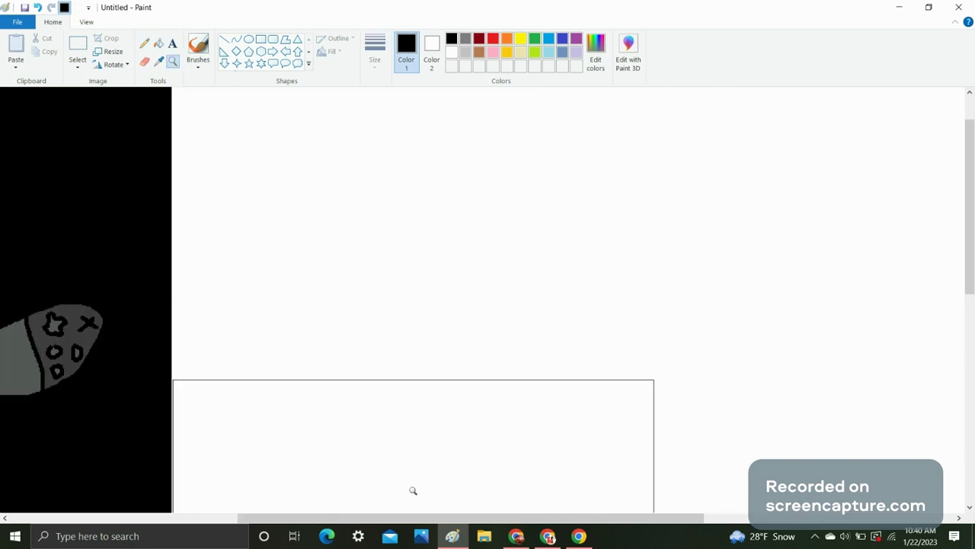
pyautogui.moveTo(400, 520); pyautogui.dragTo(279, 505)
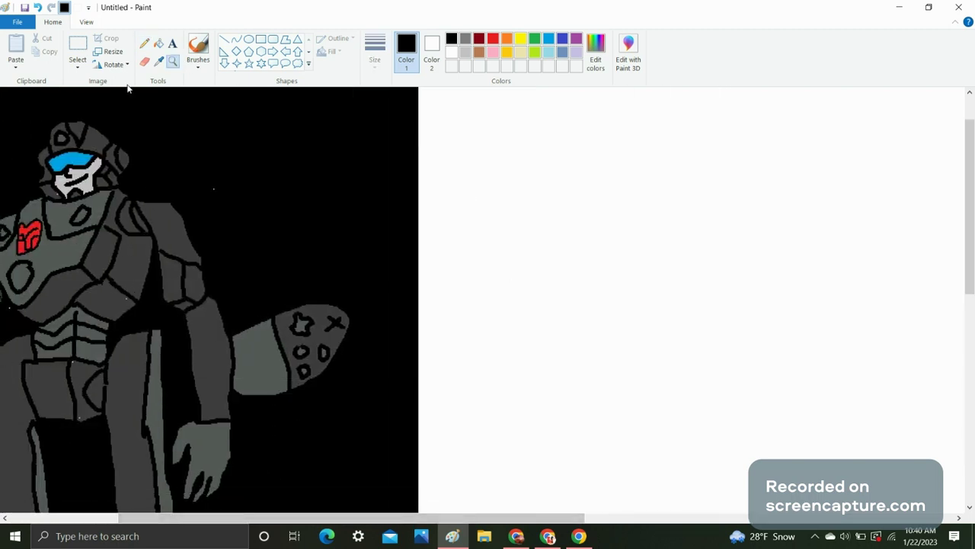
pyautogui.click(144, 43)
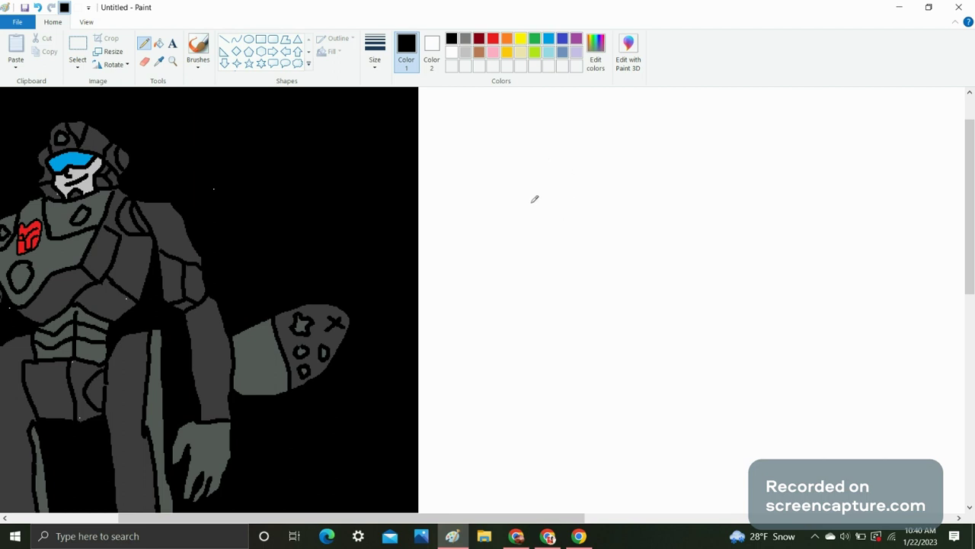
pyautogui.moveTo(524, 197)
pyautogui.mouseDown()
pyautogui.moveTo(609, 204)
pyautogui.moveTo(618, 220)
pyautogui.moveTo(597, 264)
pyautogui.moveTo(610, 279)
pyautogui.moveTo(600, 297)
pyautogui.moveTo(552, 302)
pyautogui.moveTo(511, 281)
pyautogui.moveTo(501, 263)
pyautogui.moveTo(511, 250)
pyautogui.moveTo(493, 215)
pyautogui.moveTo(527, 194)
pyautogui.mouseUp()
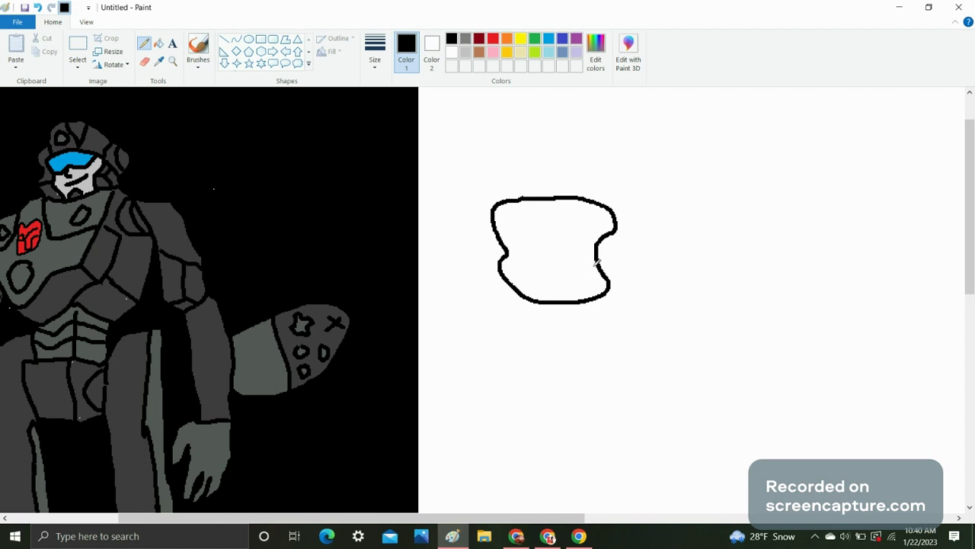
pyautogui.moveTo(501, 231)
pyautogui.mouseDown()
pyautogui.moveTo(512, 245)
pyautogui.moveTo(545, 231)
pyautogui.moveTo(564, 244)
pyautogui.moveTo(600, 233)
pyautogui.mouseUp()
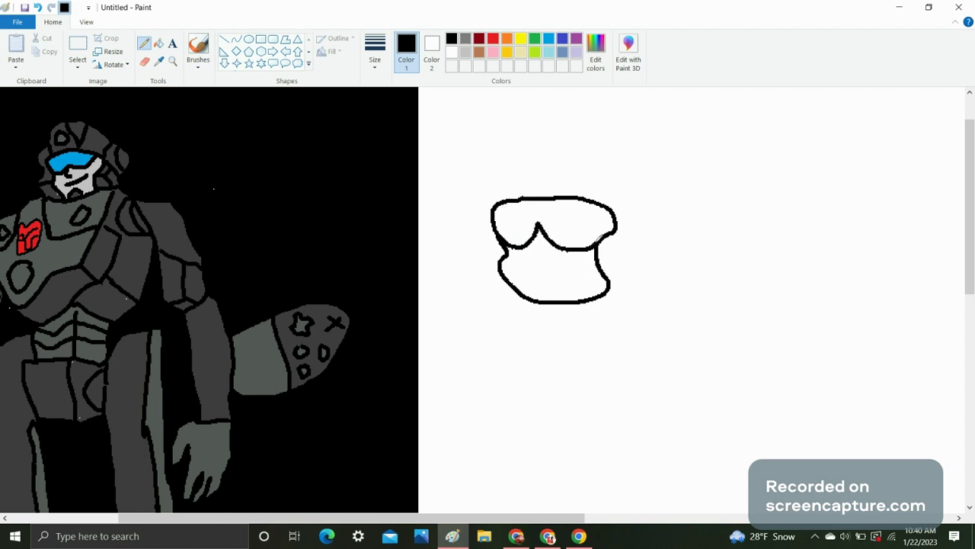
# - Draw a small curved nose and a short smile on the face below the visor
pyautogui.moveTo(535, 236)
pyautogui.mouseDown()
pyautogui.moveTo(541, 264)
pyautogui.moveTo(558, 264)
pyautogui.moveTo(558, 246)
pyautogui.mouseUp()
pyautogui.click(36, 7)
pyautogui.moveTo(535, 237)
pyautogui.mouseDown()
pyautogui.moveTo(536, 259)
pyautogui.moveTo(551, 272)
pyautogui.moveTo(562, 265)
pyautogui.mouseUp()
# - Draw a helmet outline around the face and add panel lines on its side, brow and crown
pyautogui.moveTo(613, 284)
pyautogui.mouseDown()
pyautogui.moveTo(653, 272)
pyautogui.moveTo(644, 245)
pyautogui.moveTo(667, 238)
pyautogui.moveTo(663, 199)
pyautogui.moveTo(647, 198)
pyautogui.moveTo(643, 167)
pyautogui.moveTo(615, 147)
pyautogui.moveTo(528, 138)
pyautogui.moveTo(490, 156)
pyautogui.moveTo(480, 175)
pyautogui.moveTo(477, 252)
pyautogui.moveTo(491, 296)
pyautogui.moveTo(510, 289)
pyautogui.mouseUp()
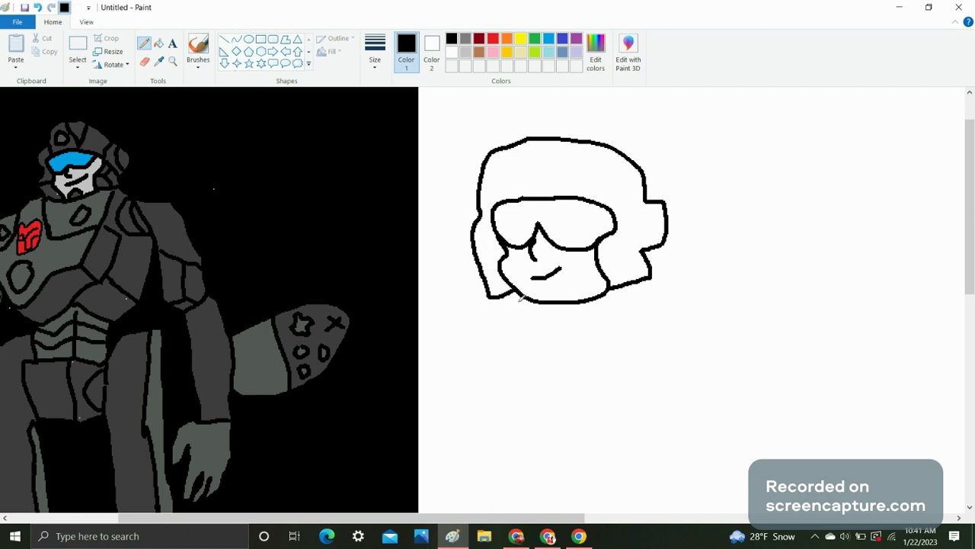
pyautogui.moveTo(481, 257); pyautogui.dragTo(500, 261)
pyautogui.moveTo(483, 174); pyautogui.dragTo(504, 201)
pyautogui.moveTo(538, 138)
pyautogui.mouseDown()
pyautogui.moveTo(566, 198)
pyautogui.moveTo(599, 147)
pyautogui.mouseUp()
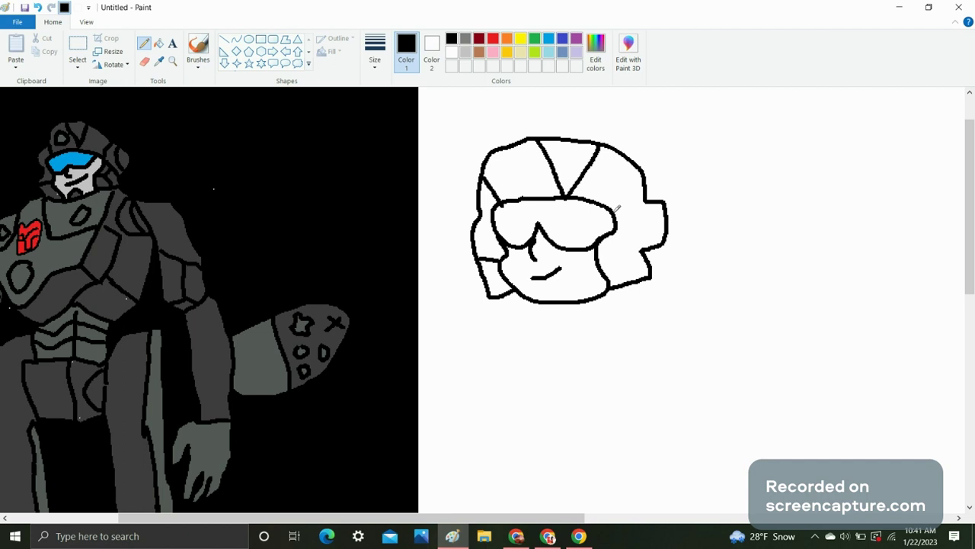
# - Add a round earpiece, cheek guard lines and a small oval detail on the front of the helmet
pyautogui.moveTo(615, 207)
pyautogui.mouseDown()
pyautogui.moveTo(642, 191)
pyautogui.moveTo(635, 215)
pyautogui.moveTo(659, 202)
pyautogui.moveTo(654, 235)
pyautogui.mouseUp()
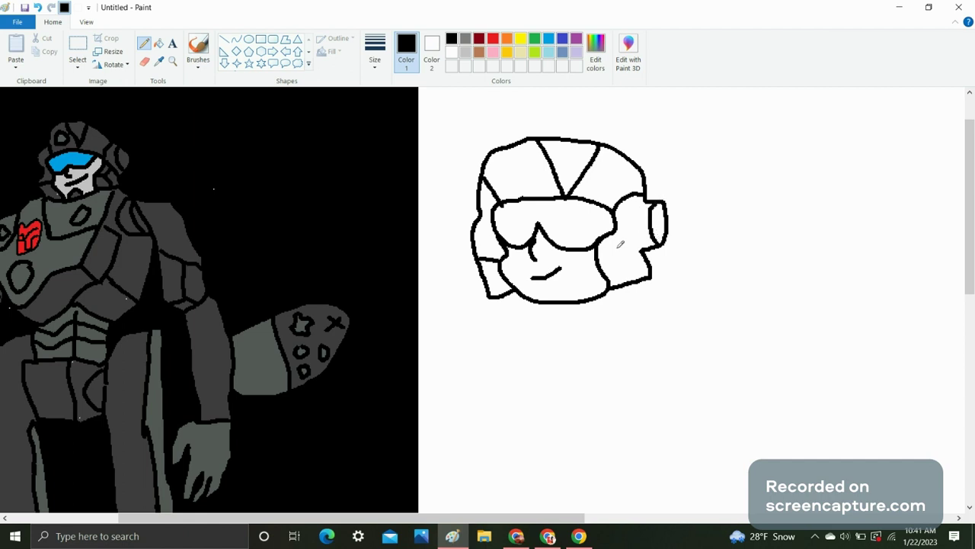
pyautogui.moveTo(620, 228); pyautogui.dragTo(642, 246)
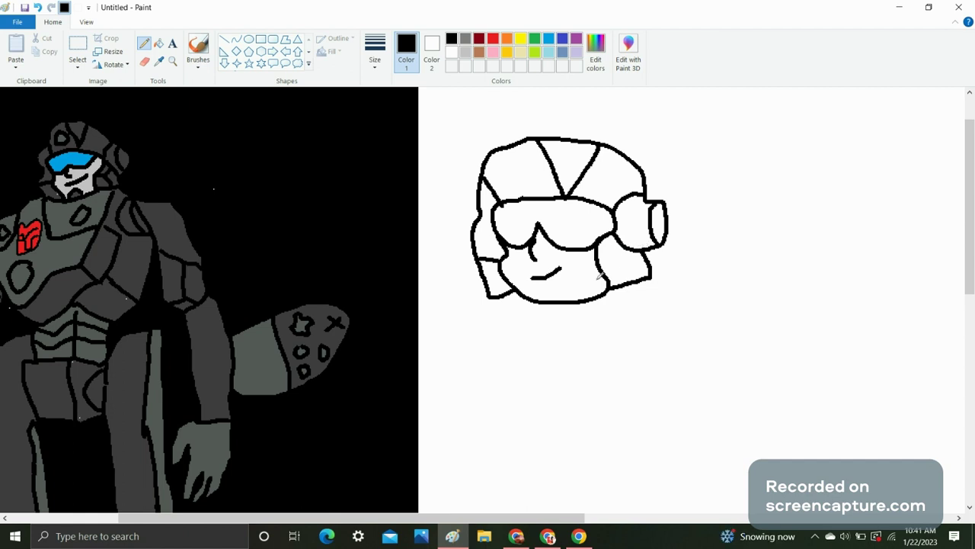
pyautogui.moveTo(602, 265)
pyautogui.mouseDown()
pyautogui.moveTo(650, 272)
pyautogui.moveTo(624, 262)
pyautogui.moveTo(630, 237)
pyautogui.mouseUp()
pyautogui.moveTo(518, 155)
pyautogui.mouseDown()
pyautogui.moveTo(509, 155)
pyautogui.moveTo(510, 183)
pyautogui.moveTo(516, 151)
pyautogui.mouseUp()
pyautogui.scroll(-3, 518, 261)
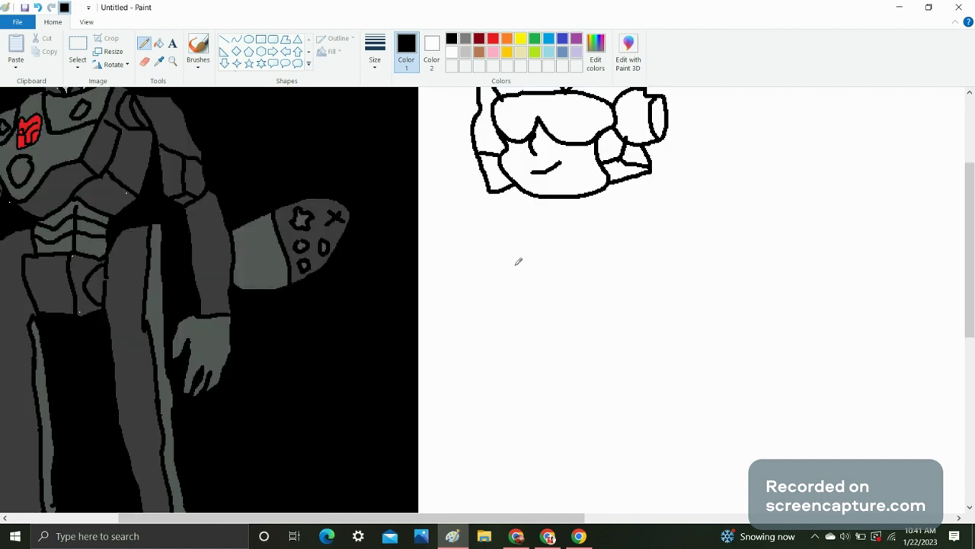
pyautogui.scroll(3, 518, 261)
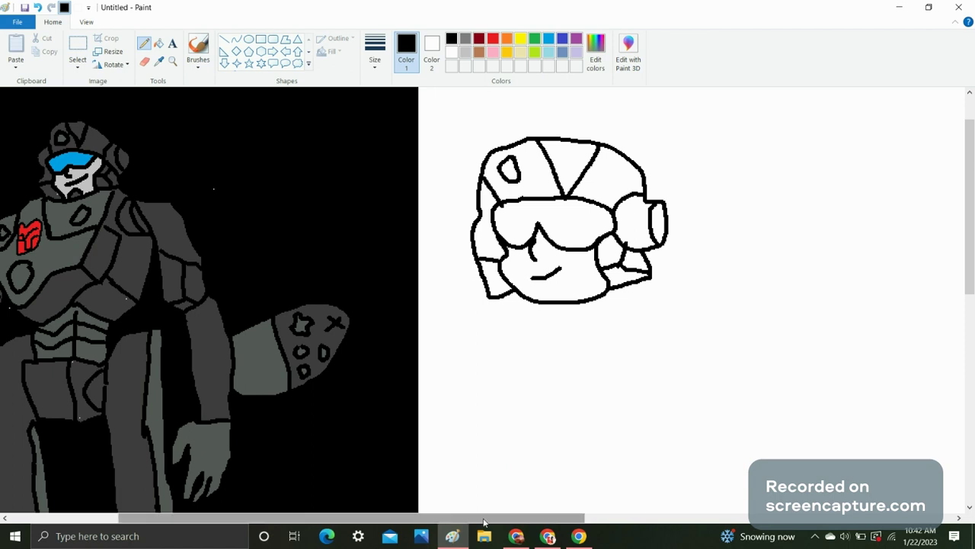
# - Erase a long white dividing line down the black background between the dark robot and the new head
pyautogui.moveTo(484, 520); pyautogui.dragTo(430, 520)
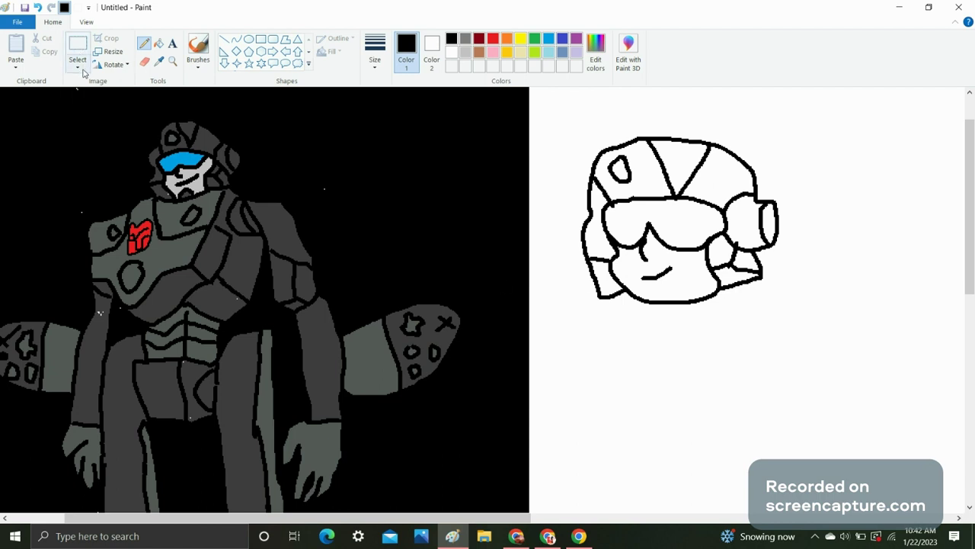
pyautogui.click(143, 64)
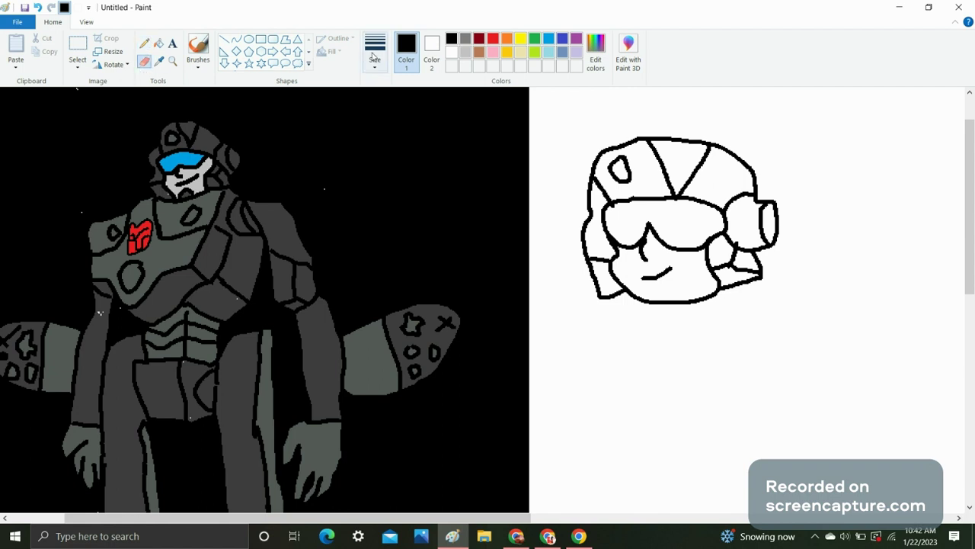
pyautogui.click(453, 54)
pyautogui.moveTo(431, 90)
pyautogui.mouseDown()
pyautogui.moveTo(456, 151)
pyautogui.moveTo(488, 294)
pyautogui.moveTo(457, 538)
pyautogui.mouseUp()
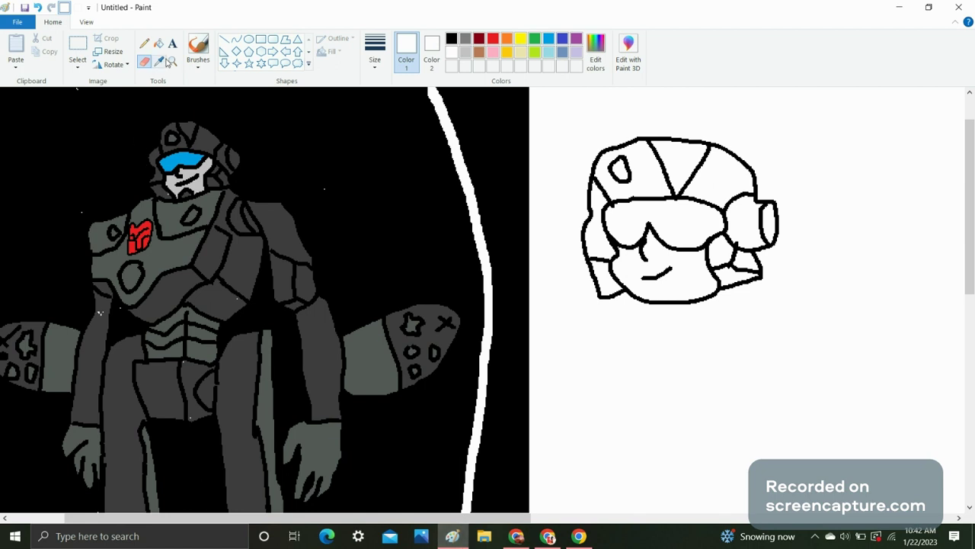
pyautogui.scroll(-3, 444, 232)
pyautogui.scroll(-4, 453, 233)
pyautogui.scroll(1, 469, 175)
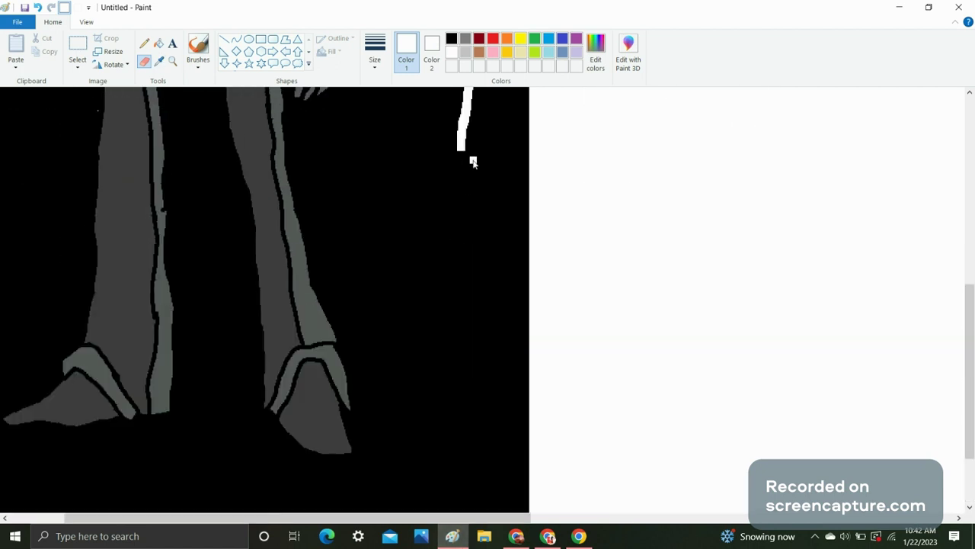
pyautogui.moveTo(461, 148)
pyautogui.mouseDown()
pyautogui.moveTo(475, 313)
pyautogui.moveTo(457, 520)
pyautogui.mouseUp()
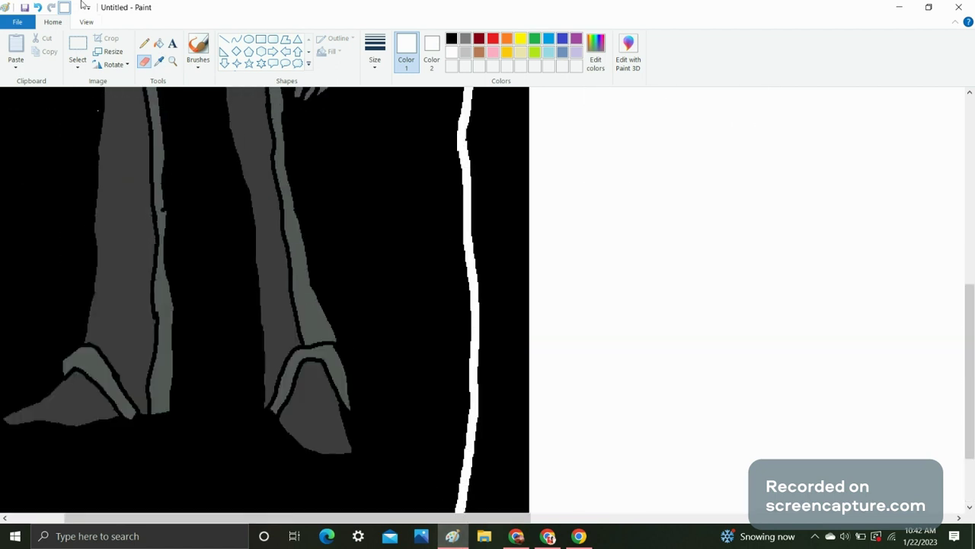
# - Try to fill the black strip beyond the dividing line with white, and undo the fill
pyautogui.click(159, 44)
pyautogui.click(496, 220)
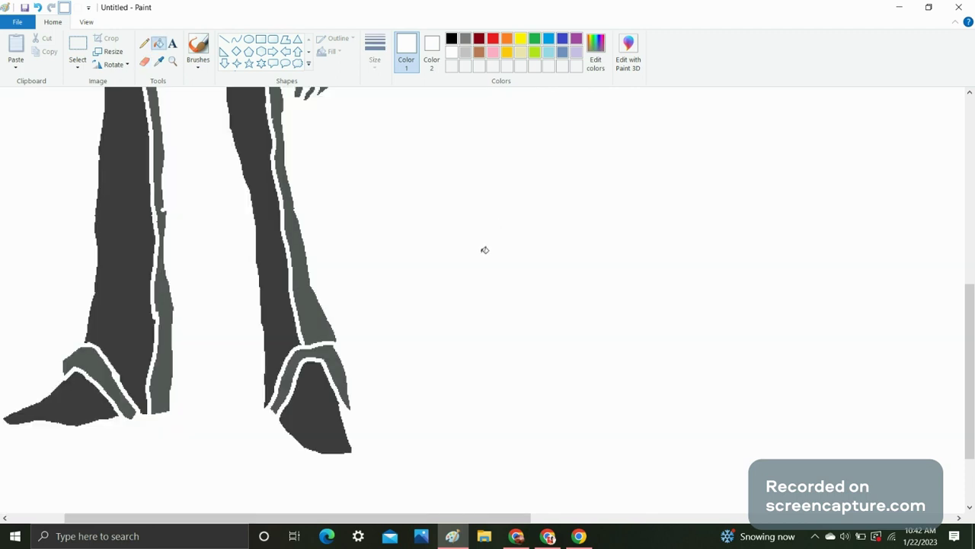
pyautogui.click(38, 7)
# - Extend the white dividing line down to the lower edge of the black background with the Eraser
pyautogui.scroll(-3, 499, 259)
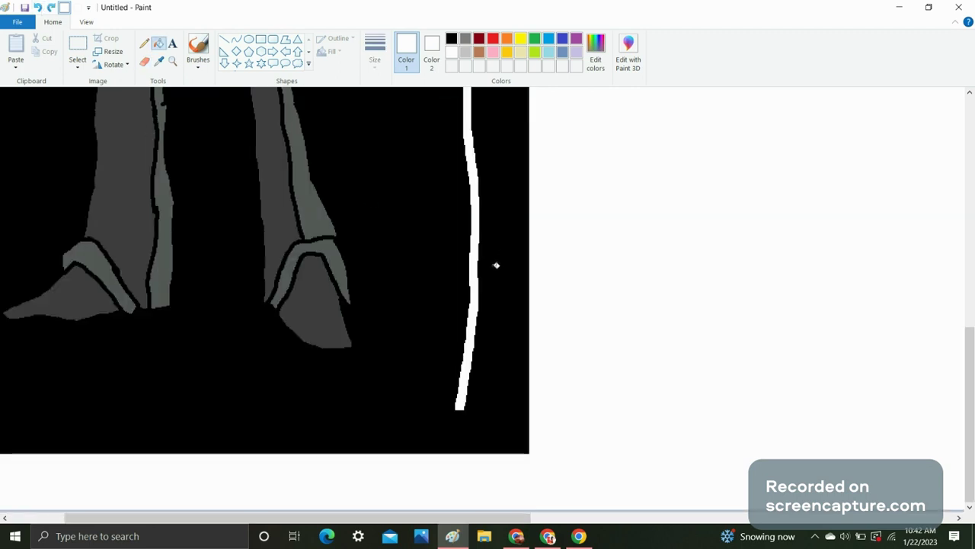
pyautogui.click(144, 61)
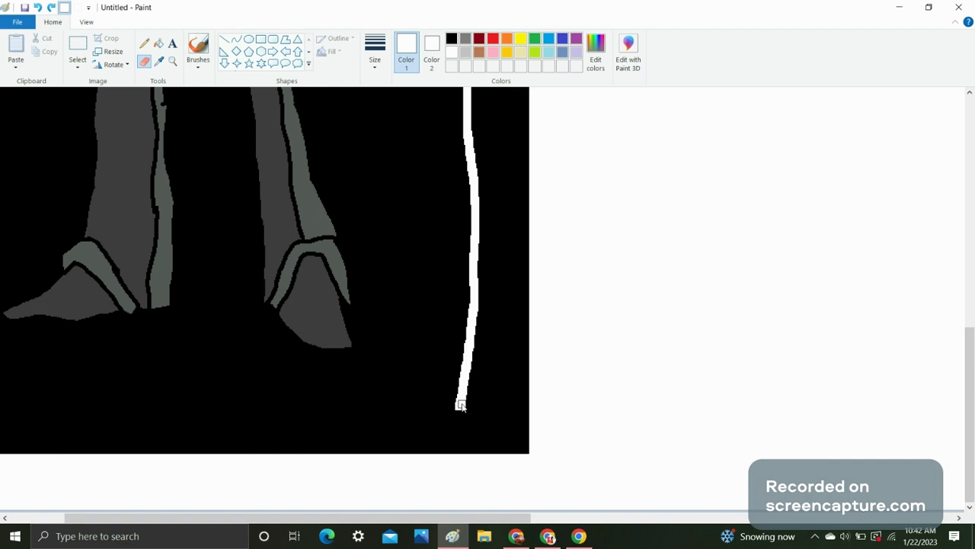
pyautogui.moveTo(460, 405); pyautogui.dragTo(465, 464)
# - Try the white fill again on the black strip outside the extended line, and undo it
pyautogui.click(158, 44)
pyautogui.click(494, 272)
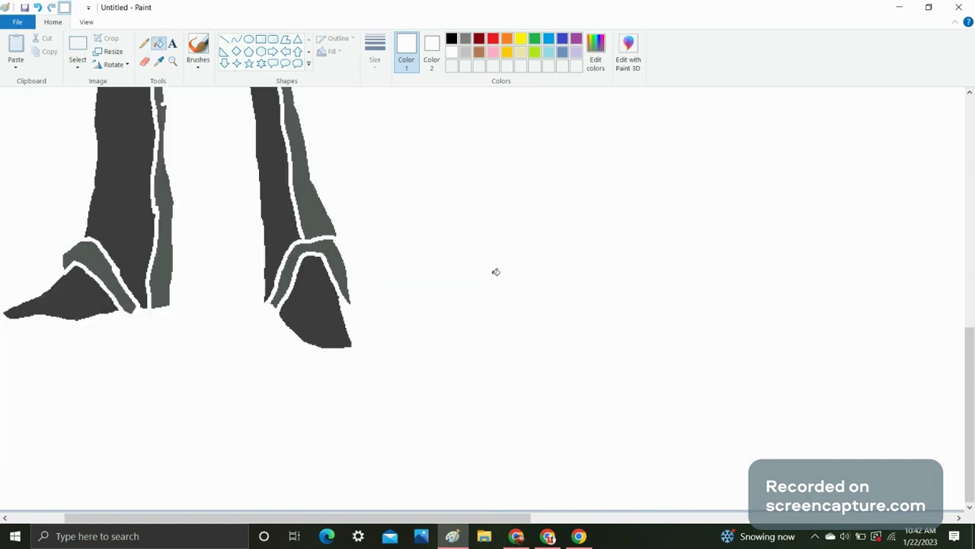
pyautogui.click(38, 8)
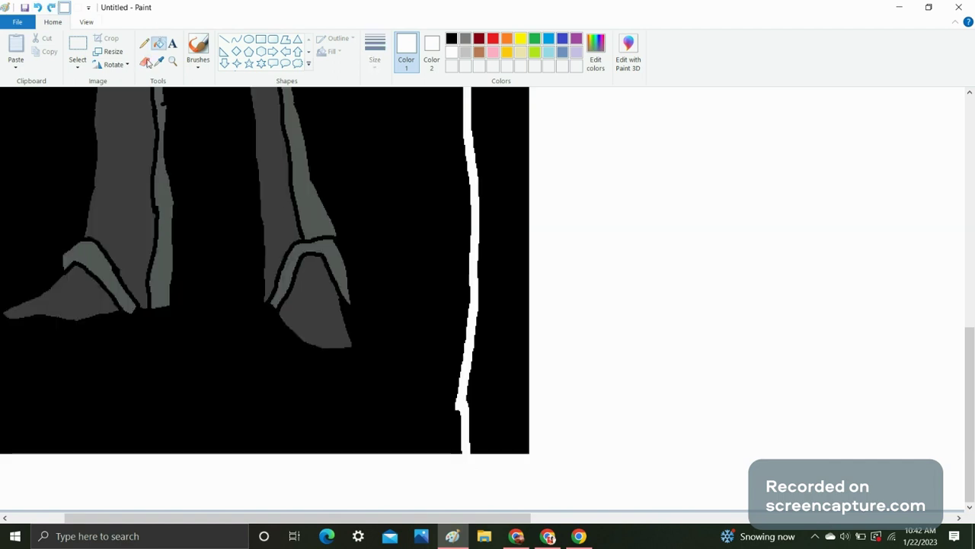
# - Extend the dividing line to the upper edge of the black background and fill the strip outside it with white
pyautogui.click(143, 61)
pyautogui.scroll(3, 430, 254)
pyautogui.scroll(3, 430, 254)
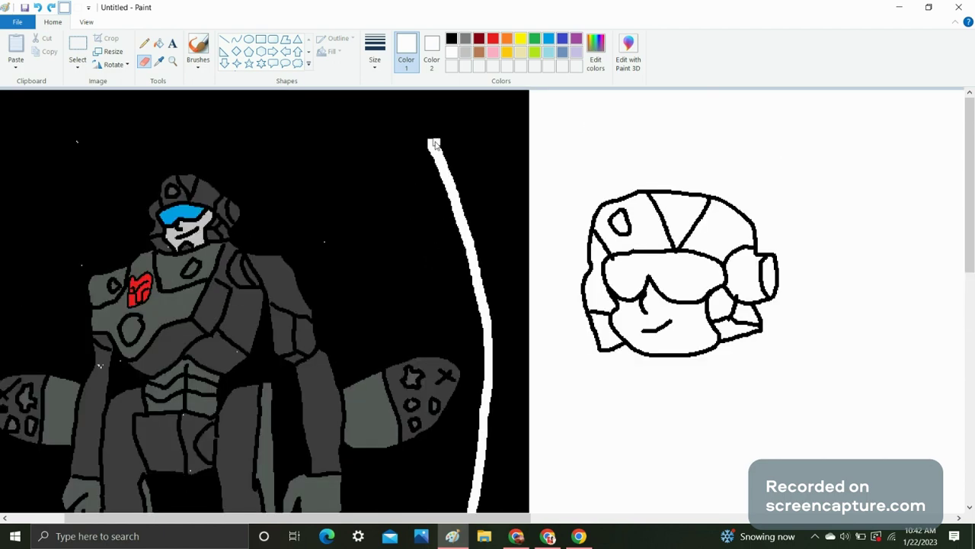
pyautogui.moveTo(434, 144); pyautogui.dragTo(414, 89)
pyautogui.click(157, 43)
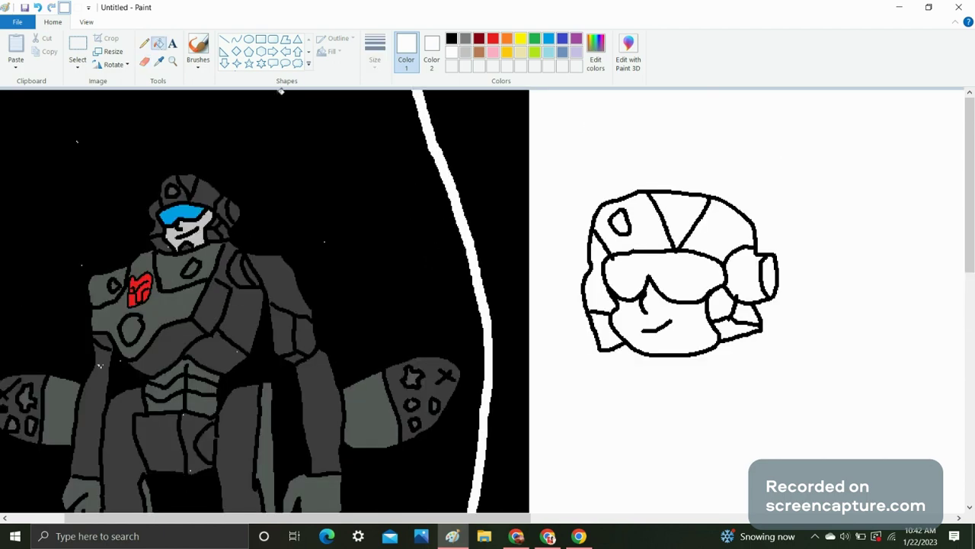
pyautogui.click(481, 129)
pyautogui.scroll(-5, 481, 130)
pyautogui.scroll(5, 481, 129)
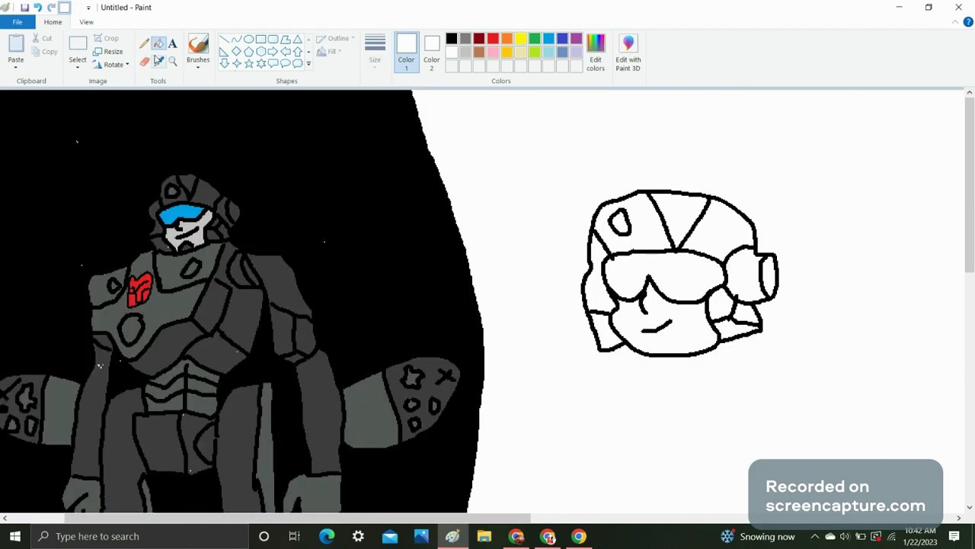
# - Switch back to the Pencil with black for drawing the body below the head
pyautogui.click(144, 44)
pyautogui.click(452, 39)
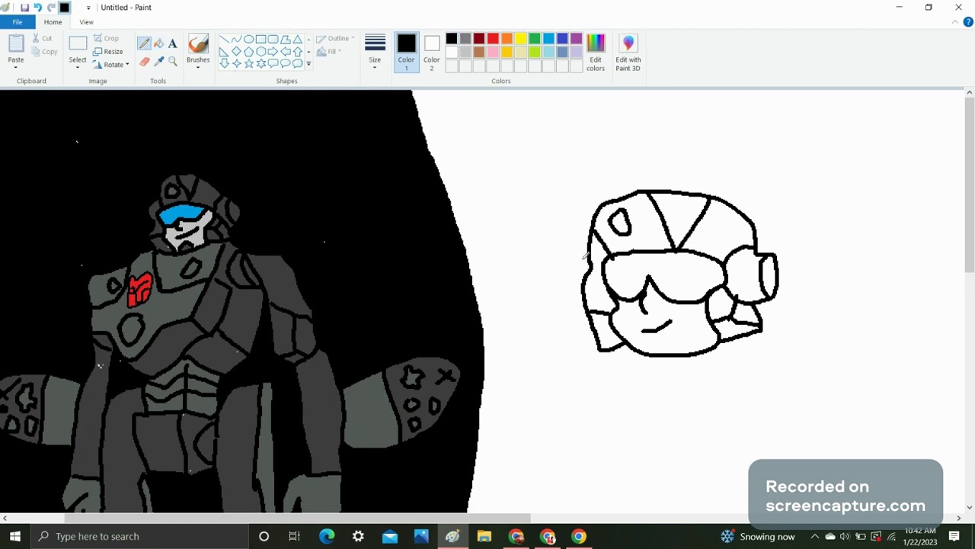
pyautogui.scroll(-3, 607, 274)
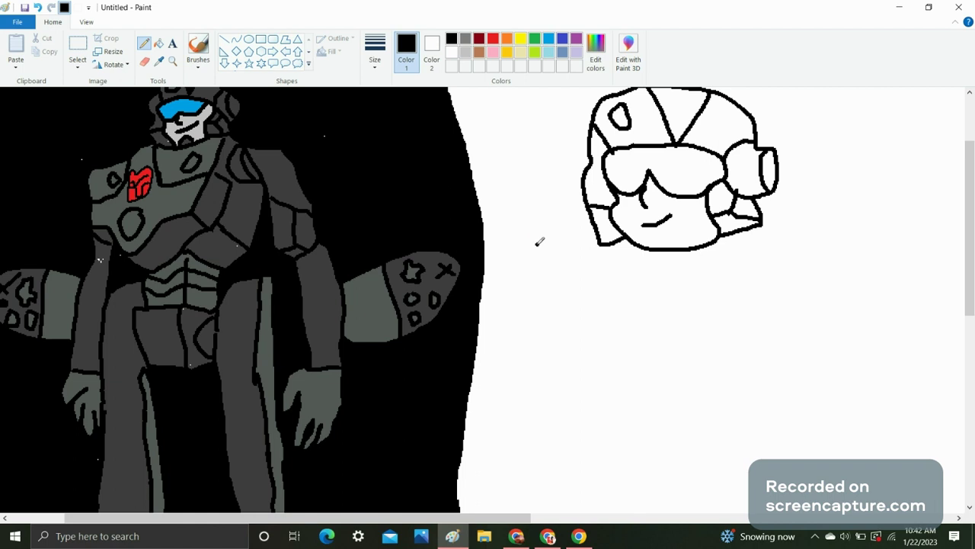
# - Try to sketch a stepped shoulder line running beneath the head, and undo it
pyautogui.moveTo(496, 247)
pyautogui.mouseDown()
pyautogui.moveTo(541, 246)
pyautogui.moveTo(537, 226)
pyautogui.moveTo(559, 221)
pyautogui.moveTo(576, 221)
pyautogui.moveTo(594, 250)
pyautogui.moveTo(675, 251)
pyautogui.mouseUp()
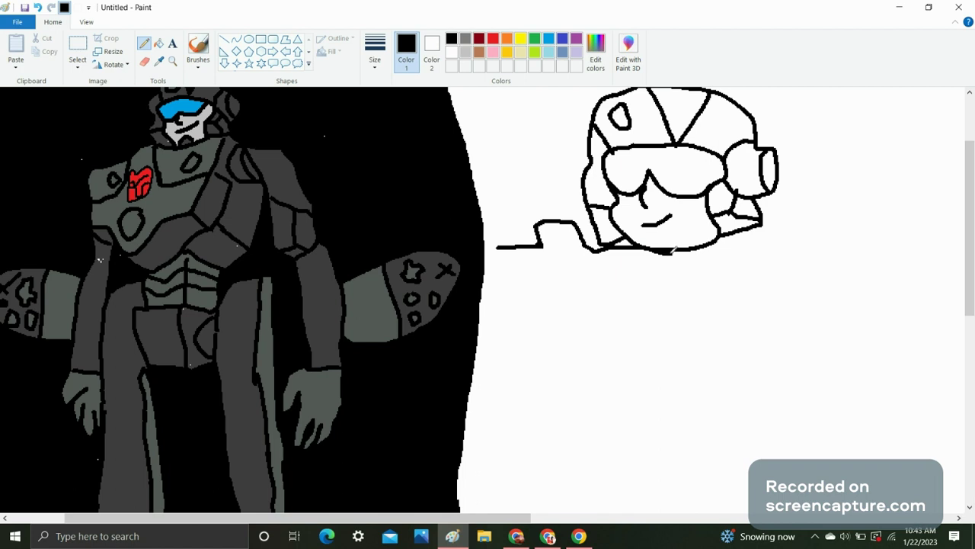
pyautogui.moveTo(672, 253); pyautogui.dragTo(794, 229)
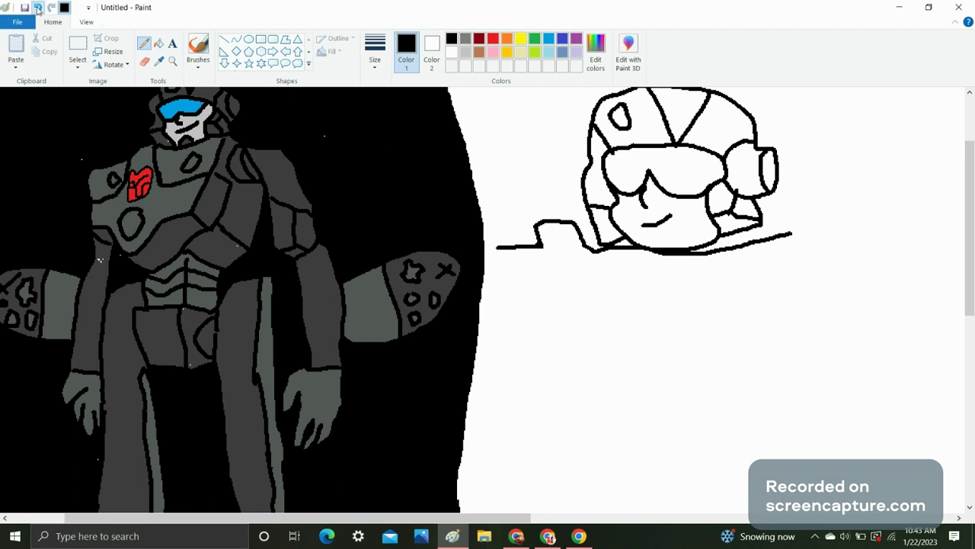
pyautogui.click(38, 7)
pyautogui.click(37, 7)
pyautogui.click(37, 7)
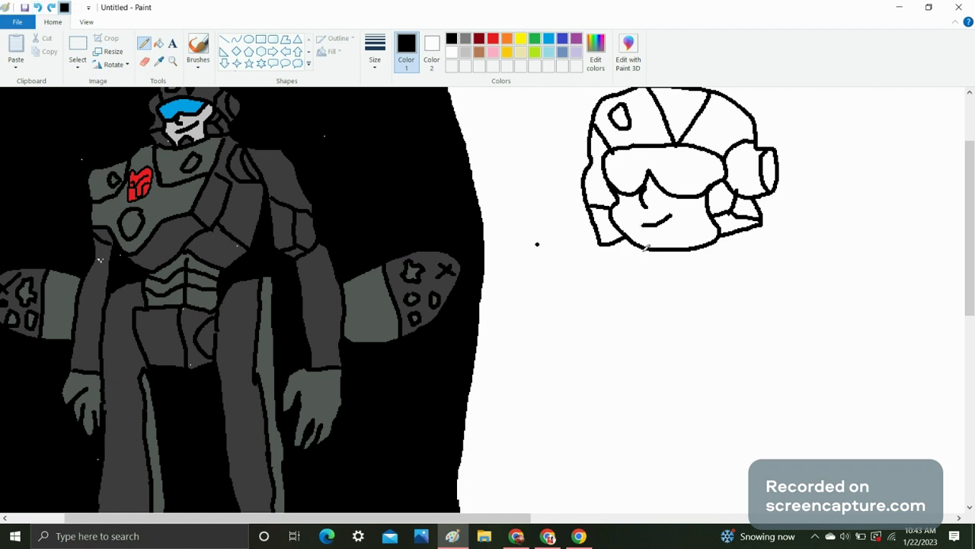
# - Draw a short neck below the chin with a shoulder line extending outward from each side
pyautogui.moveTo(641, 250)
pyautogui.mouseDown()
pyautogui.moveTo(642, 260)
pyautogui.moveTo(680, 259)
pyautogui.mouseUp()
pyautogui.moveTo(642, 259)
pyautogui.mouseDown()
pyautogui.moveTo(622, 264)
pyautogui.moveTo(611, 245)
pyautogui.mouseUp()
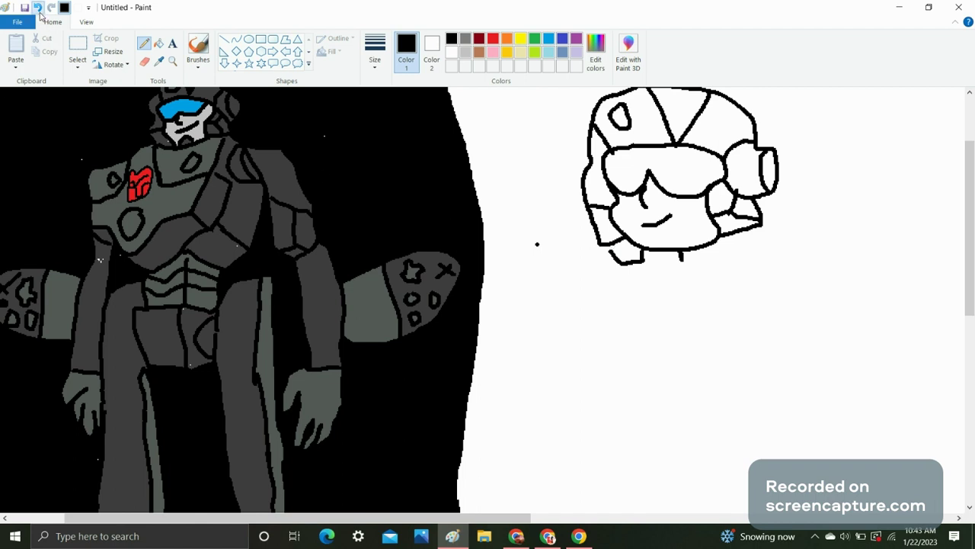
pyautogui.click(37, 7)
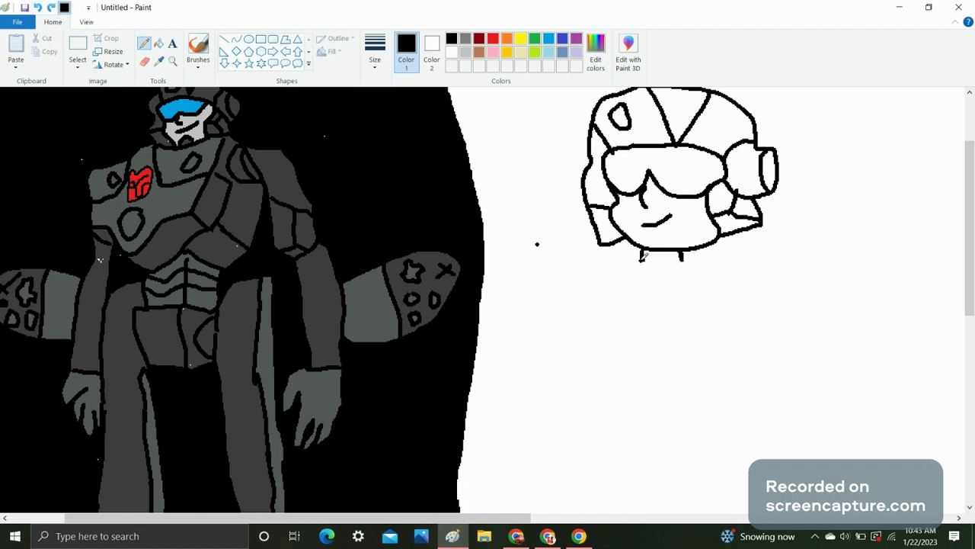
pyautogui.moveTo(642, 258); pyautogui.dragTo(572, 254)
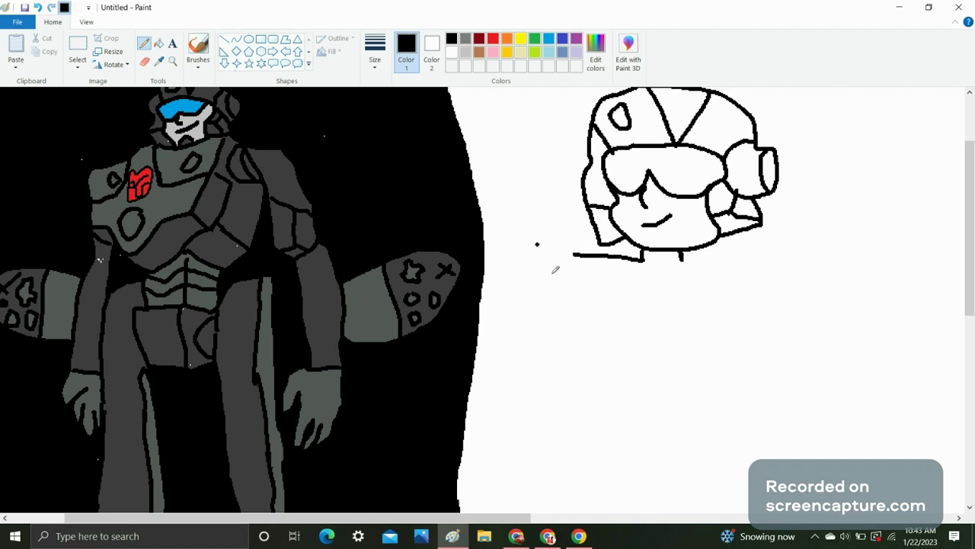
pyautogui.moveTo(693, 257); pyautogui.dragTo(761, 265)
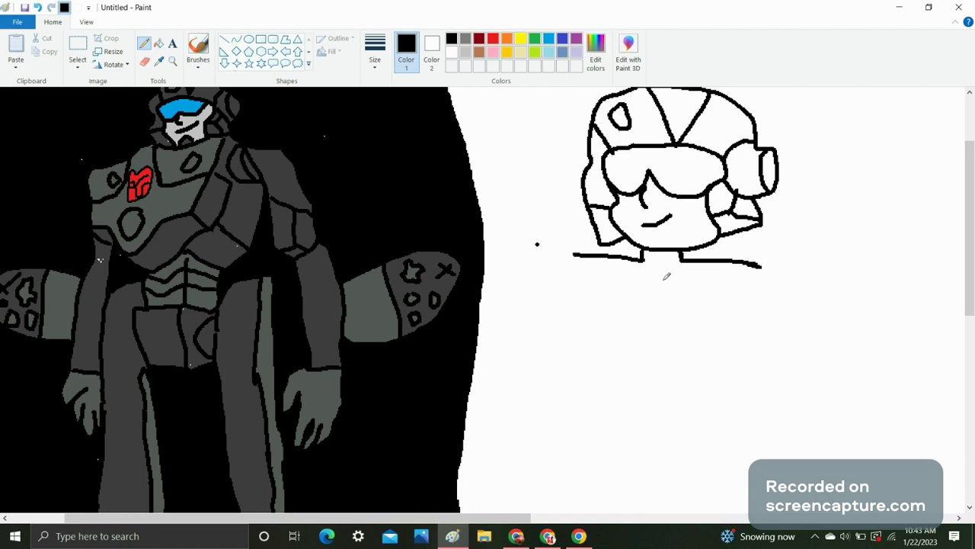
# - Draw a rectangular collar piece beneath the neck and a torso outline tapering from the shoulders to a rounded lower end
pyautogui.moveTo(644, 259)
pyautogui.mouseDown()
pyautogui.moveTo(650, 296)
pyautogui.moveTo(689, 295)
pyautogui.moveTo(685, 257)
pyautogui.moveTo(648, 257)
pyautogui.mouseUp()
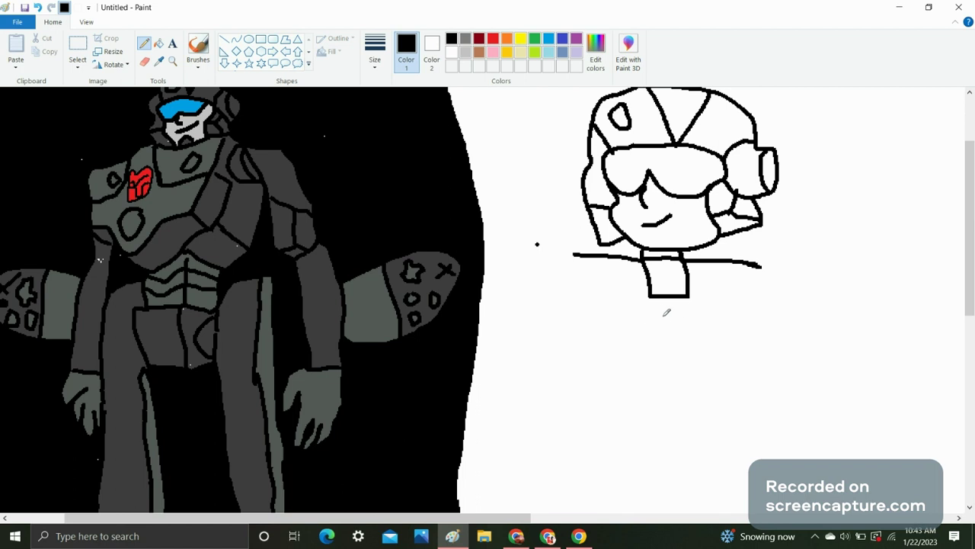
pyautogui.scroll(-3, 586, 290)
pyautogui.scroll(3, 588, 292)
pyautogui.moveTo(574, 253)
pyautogui.mouseDown()
pyautogui.moveTo(576, 322)
pyautogui.moveTo(614, 373)
pyautogui.moveTo(650, 469)
pyautogui.moveTo(681, 484)
pyautogui.moveTo(717, 465)
pyautogui.moveTo(727, 416)
pyautogui.moveTo(751, 390)
pyautogui.moveTo(762, 262)
pyautogui.mouseUp()
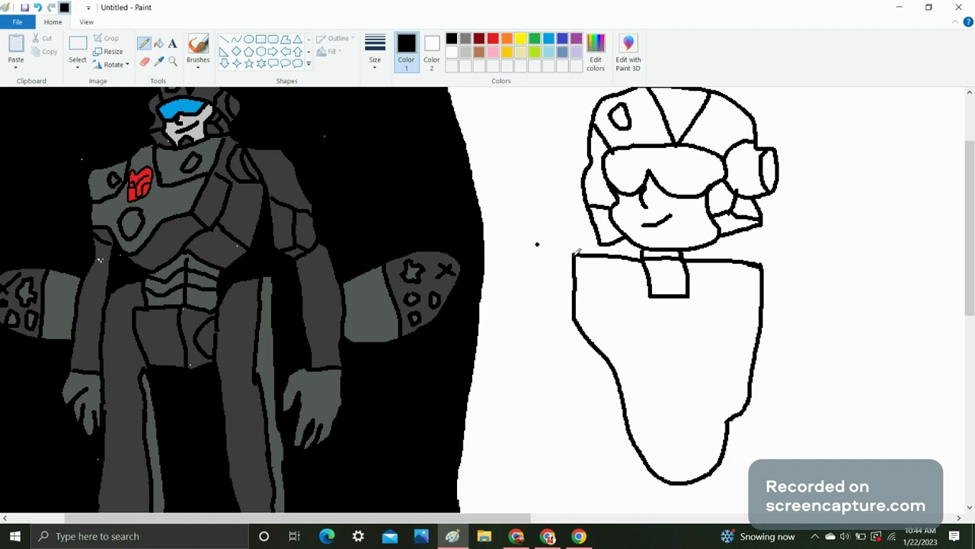
# - Draw a shoulder cap on each outer side of the torso, below the shoulder line
pyautogui.moveTo(577, 255)
pyautogui.mouseDown()
pyautogui.moveTo(541, 264)
pyautogui.moveTo(547, 307)
pyautogui.moveTo(578, 317)
pyautogui.mouseUp()
pyautogui.moveTo(763, 263)
pyautogui.mouseDown()
pyautogui.moveTo(801, 275)
pyautogui.moveTo(811, 309)
pyautogui.moveTo(799, 329)
pyautogui.moveTo(758, 326)
pyautogui.mouseUp()
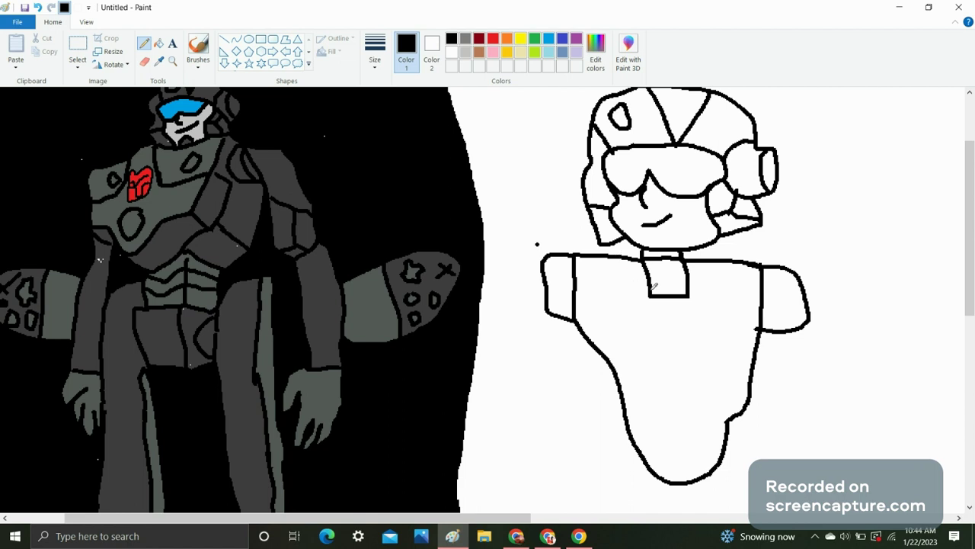
# - Erase the collar's lower edge with white, and draw a black chest line from each collar side to the torso's edge
pyautogui.click(159, 61)
pyautogui.click(645, 299)
pyautogui.moveTo(645, 299); pyautogui.dragTo(683, 292)
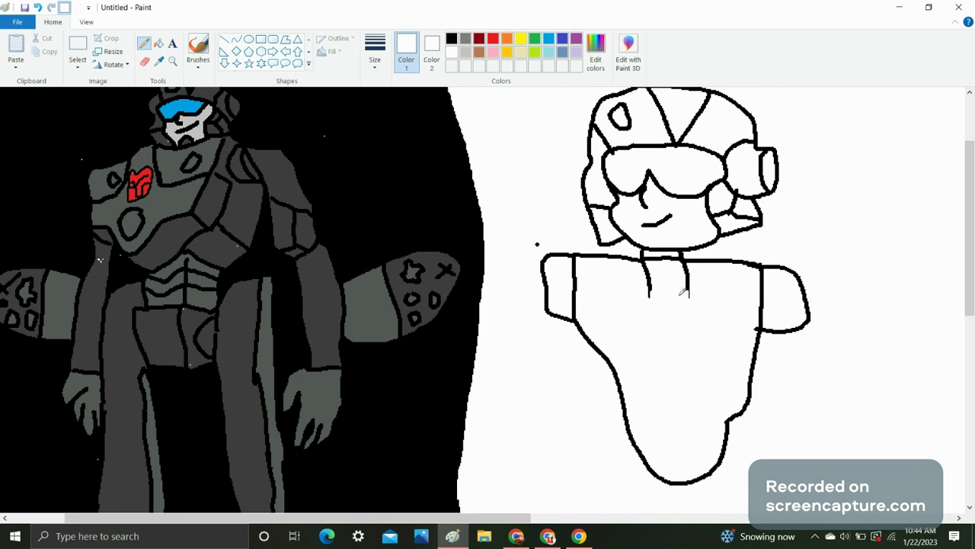
pyautogui.click(453, 39)
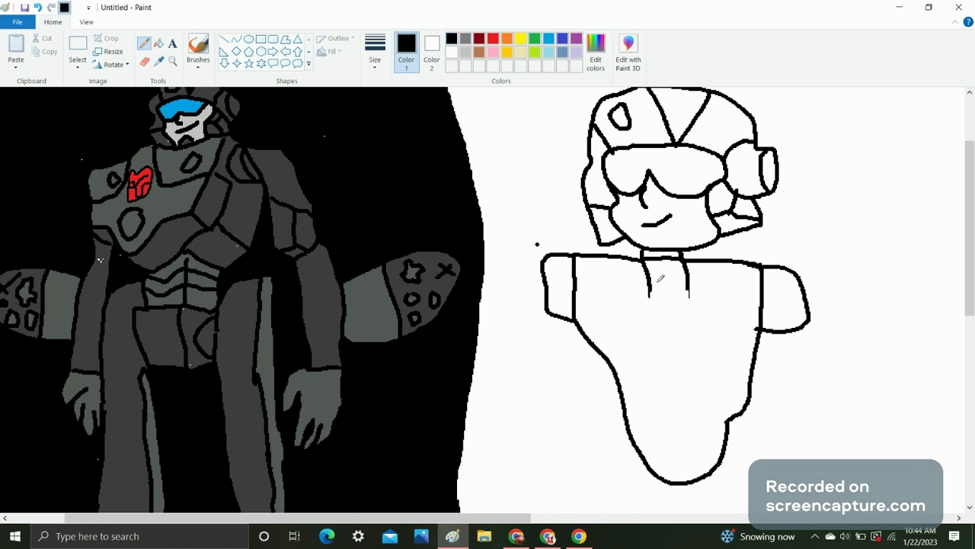
pyautogui.moveTo(650, 293); pyautogui.dragTo(579, 292)
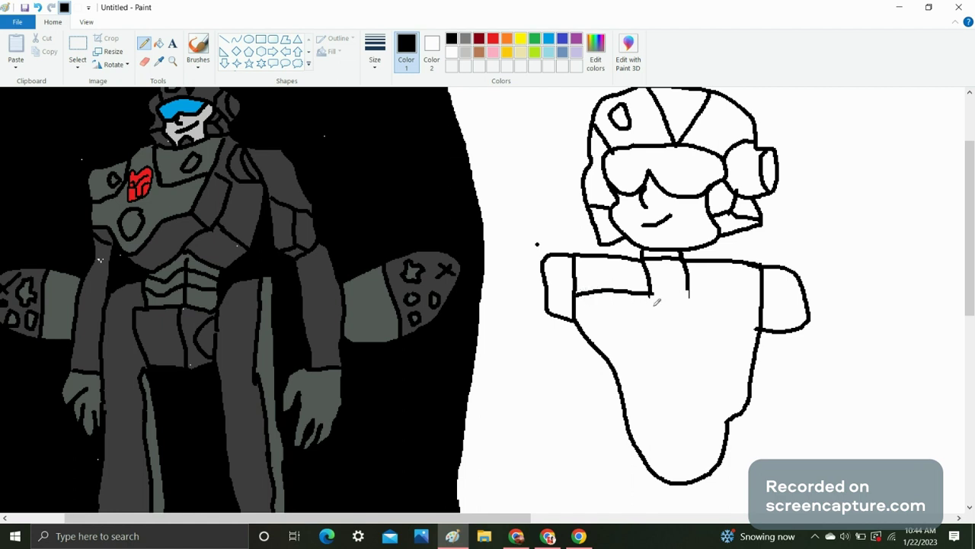
pyautogui.moveTo(690, 290); pyautogui.dragTo(762, 305)
# - Try to draw a side panel beneath each shoulder cap along the torso, and undo both
pyautogui.scroll(-3, 618, 345)
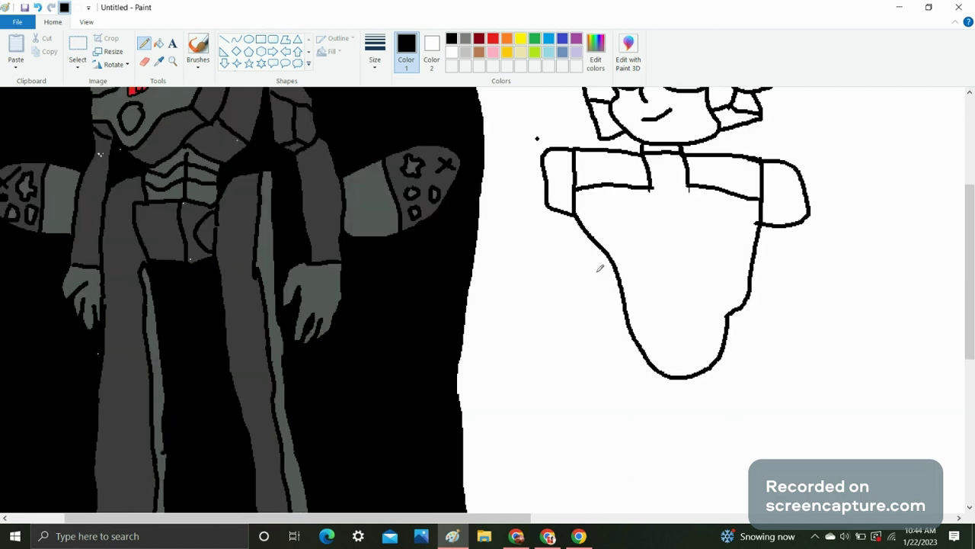
pyautogui.moveTo(573, 212)
pyautogui.mouseDown()
pyautogui.moveTo(589, 368)
pyautogui.moveTo(646, 367)
pyautogui.mouseUp()
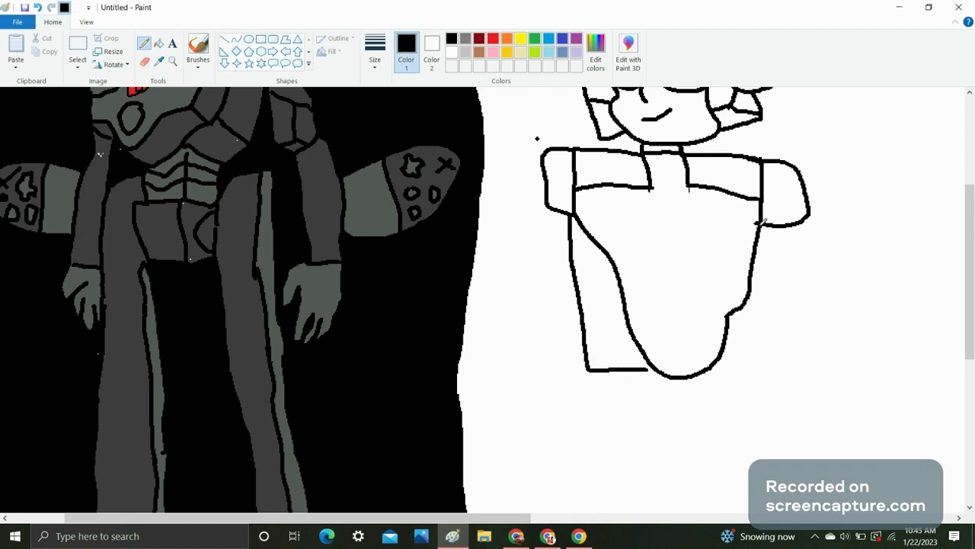
pyautogui.moveTo(760, 222)
pyautogui.mouseDown()
pyautogui.moveTo(790, 264)
pyautogui.moveTo(797, 329)
pyautogui.moveTo(720, 347)
pyautogui.mouseUp()
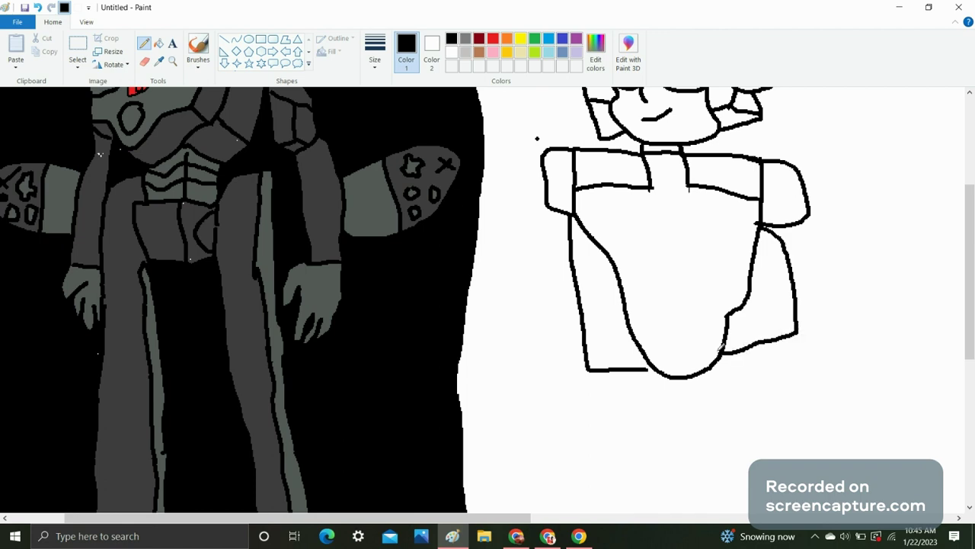
pyautogui.click(40, 8)
pyautogui.click(40, 7)
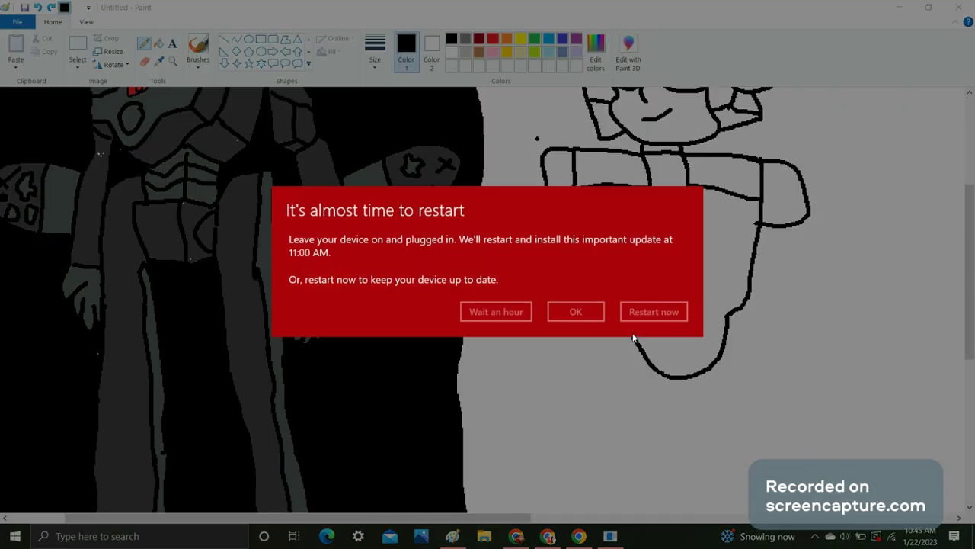
# - Postpone the system restart by an hour, and erase the torso's rounded lower end
pyautogui.click(497, 311)
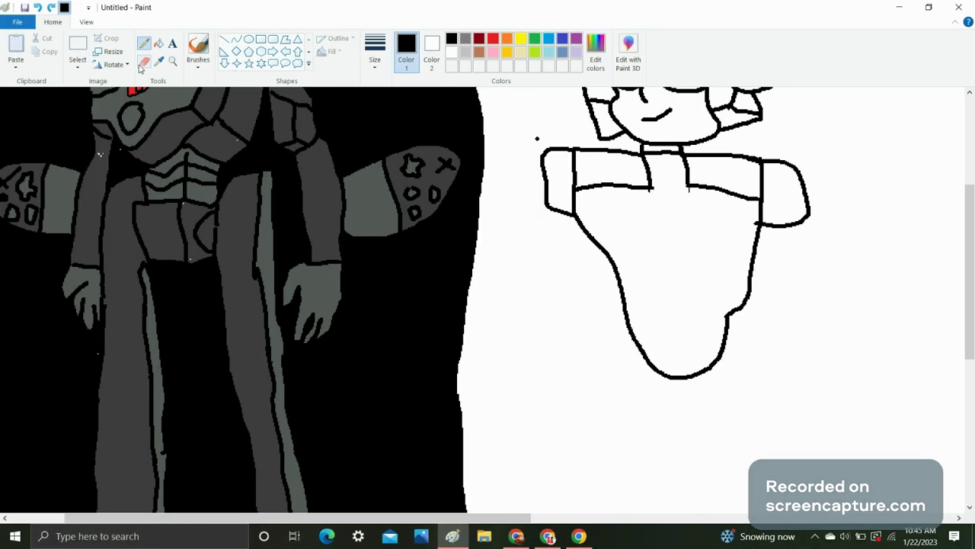
pyautogui.click(144, 61)
pyautogui.moveTo(621, 288)
pyautogui.mouseDown()
pyautogui.moveTo(632, 330)
pyautogui.moveTo(680, 377)
pyautogui.mouseUp()
pyautogui.moveTo(716, 347)
pyautogui.mouseDown()
pyautogui.moveTo(631, 376)
pyautogui.moveTo(740, 384)
pyautogui.moveTo(595, 369)
pyautogui.moveTo(798, 340)
pyautogui.moveTo(675, 362)
pyautogui.moveTo(761, 346)
pyautogui.moveTo(678, 347)
pyautogui.moveTo(726, 323)
pyautogui.mouseUp()
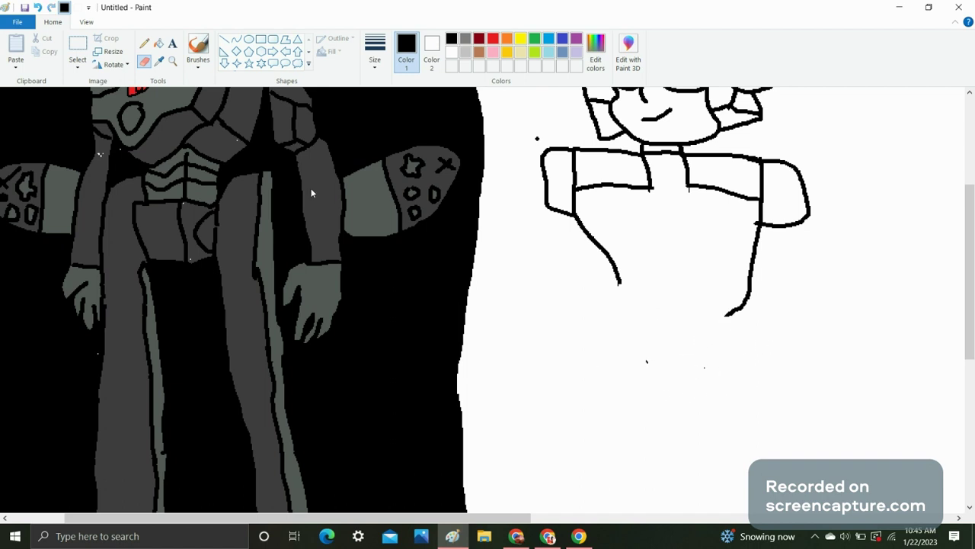
# - Close the torso's lower end with the black Pencil, using a short side line and a nearly flat bottom edge
pyautogui.click(160, 62)
pyautogui.click(145, 43)
pyautogui.moveTo(619, 279)
pyautogui.mouseDown()
pyautogui.moveTo(633, 323)
pyautogui.moveTo(695, 330)
pyautogui.moveTo(730, 315)
pyautogui.mouseUp()
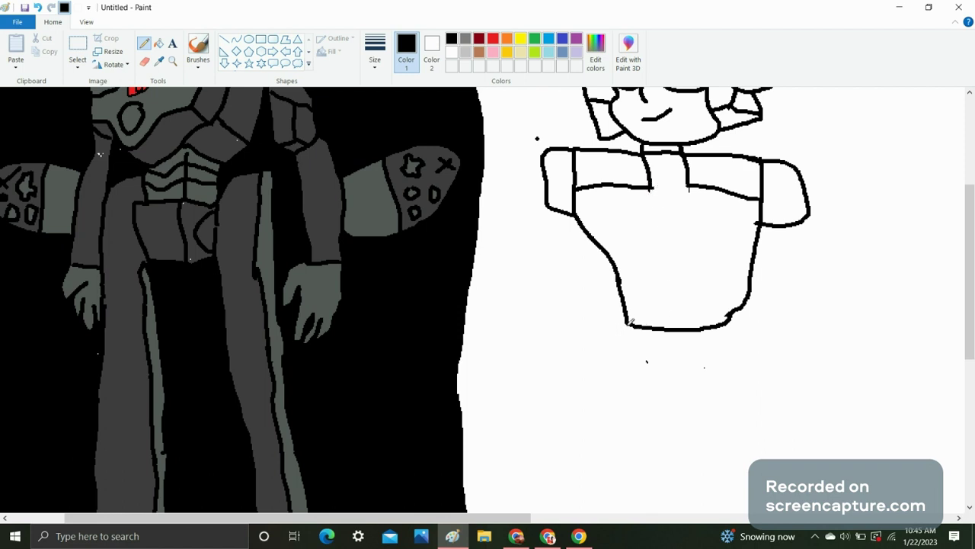
# - Draw a boxy waist beneath the torso, divided by two curved horizontal bands and one vertical line
pyautogui.moveTo(629, 318)
pyautogui.mouseDown()
pyautogui.moveTo(647, 390)
pyautogui.moveTo(721, 403)
pyautogui.moveTo(732, 399)
pyautogui.moveTo(729, 321)
pyautogui.mouseUp()
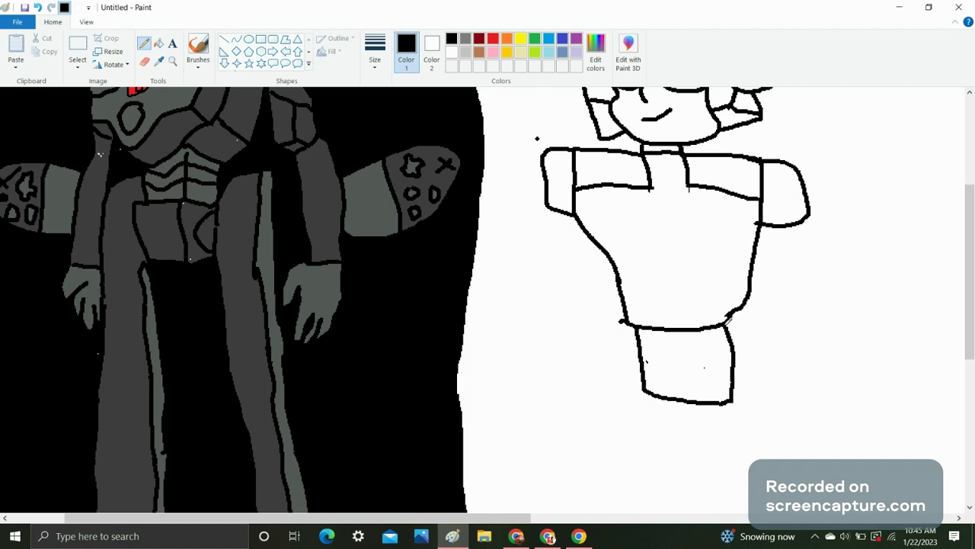
pyautogui.scroll(-1, 682, 366)
pyautogui.scroll(1, 678, 365)
pyautogui.moveTo(638, 343); pyautogui.dragTo(730, 337)
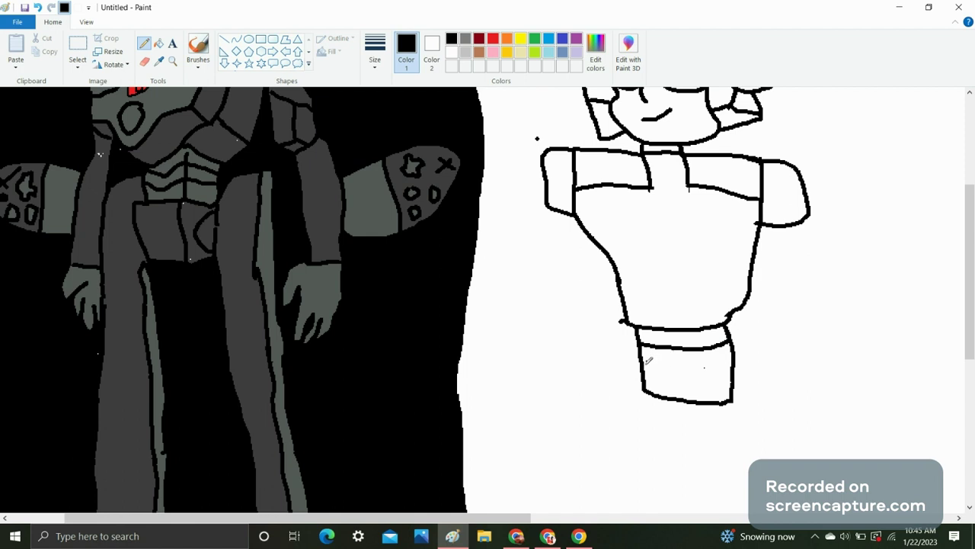
pyautogui.moveTo(646, 364)
pyautogui.mouseDown()
pyautogui.moveTo(730, 373)
pyautogui.moveTo(707, 376)
pyautogui.moveTo(703, 327)
pyautogui.mouseUp()
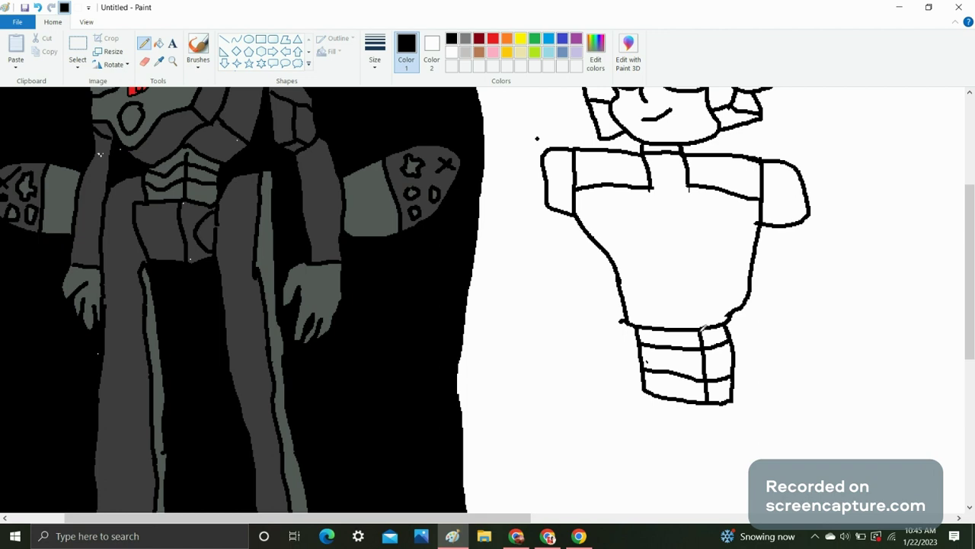
# - Draw a rounded chest emblem with a jagged, three-notched top below the collar
pyautogui.scroll(3, 631, 353)
pyautogui.scroll(-6, 625, 338)
pyautogui.scroll(6, 625, 343)
pyautogui.scroll(-3, 625, 343)
pyautogui.scroll(3, 624, 343)
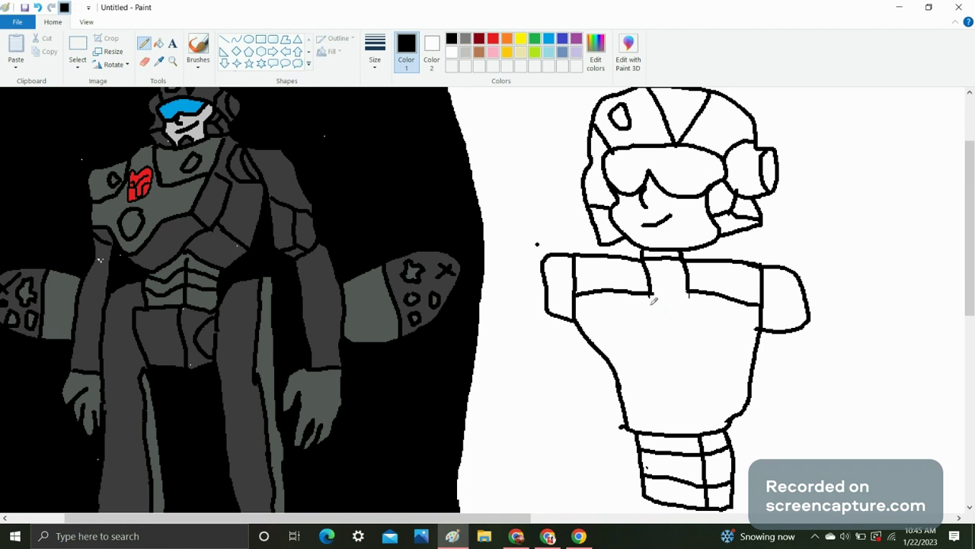
pyautogui.moveTo(653, 301)
pyautogui.mouseDown()
pyautogui.moveTo(658, 316)
pyautogui.moveTo(696, 302)
pyautogui.moveTo(702, 341)
pyautogui.moveTo(669, 358)
pyautogui.moveTo(641, 314)
pyautogui.moveTo(653, 298)
pyautogui.mouseUp()
# - Draw an angular panel in each lower corner of the torso, just above the waist
pyautogui.scroll(-3, 669, 337)
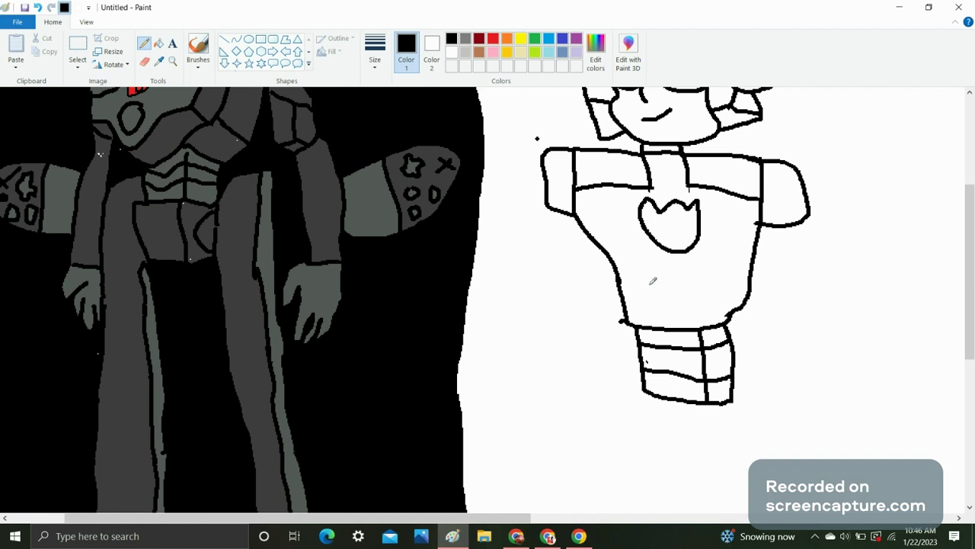
pyautogui.moveTo(621, 285)
pyautogui.mouseDown()
pyautogui.moveTo(650, 287)
pyautogui.moveTo(666, 326)
pyautogui.mouseUp()
pyautogui.moveTo(748, 283)
pyautogui.mouseDown()
pyautogui.moveTo(700, 284)
pyautogui.moveTo(706, 321)
pyautogui.mouseUp()
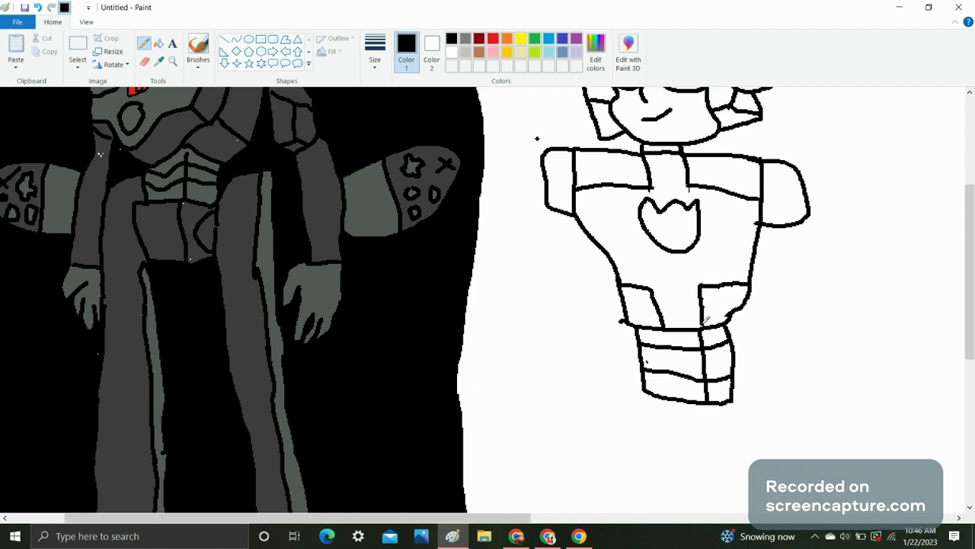
# - Draw a wide, four-sided pelvis block with a slightly curved bottom edge beneath the waist
pyautogui.scroll(3, 696, 355)
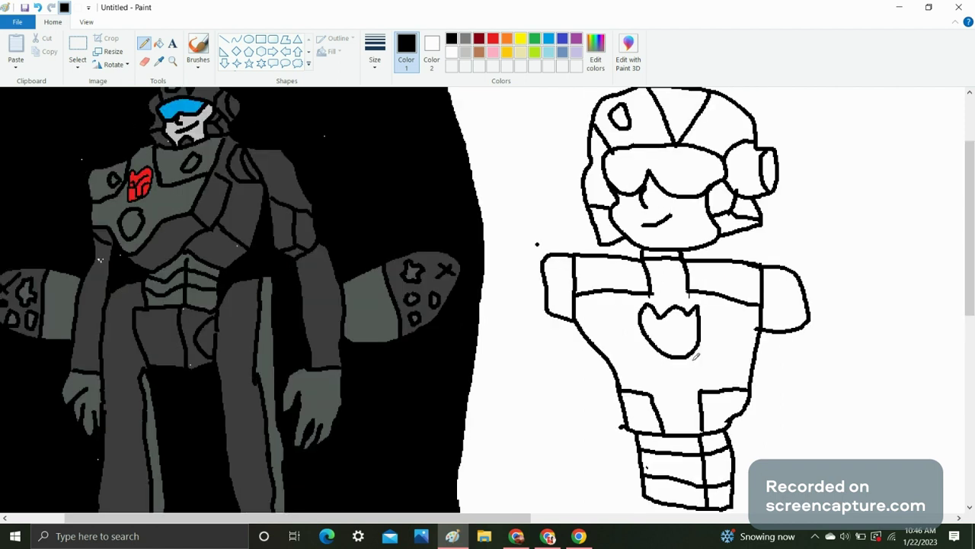
pyautogui.scroll(-6, 696, 356)
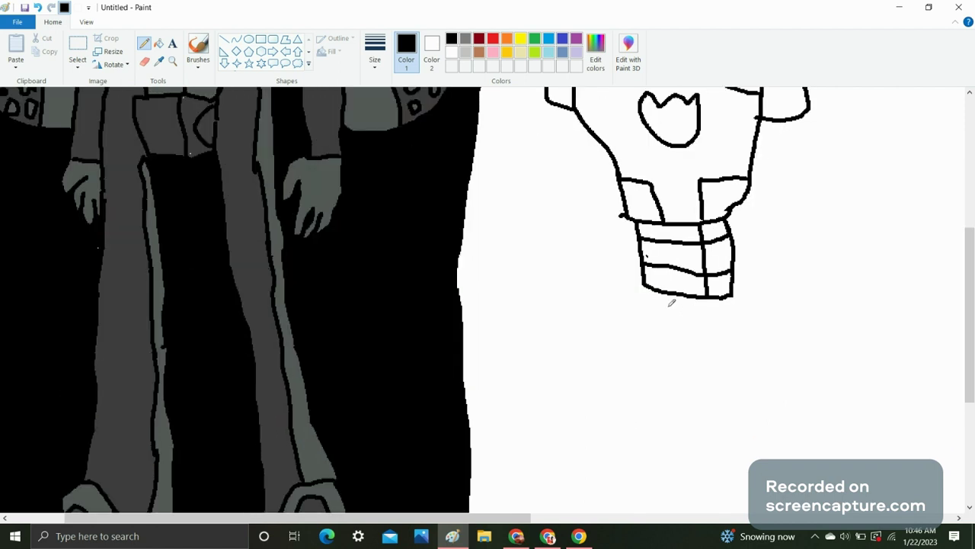
pyautogui.scroll(3, 647, 276)
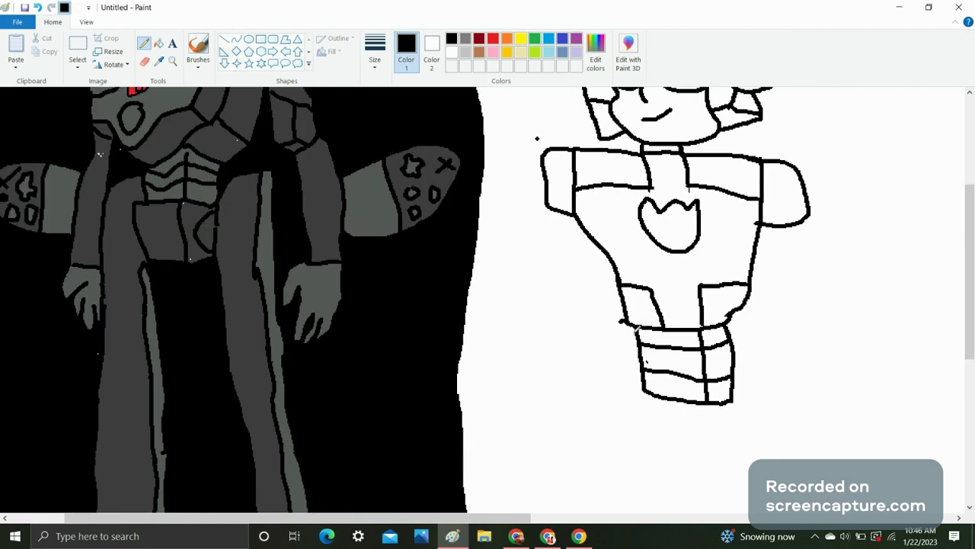
pyautogui.scroll(-3, 657, 363)
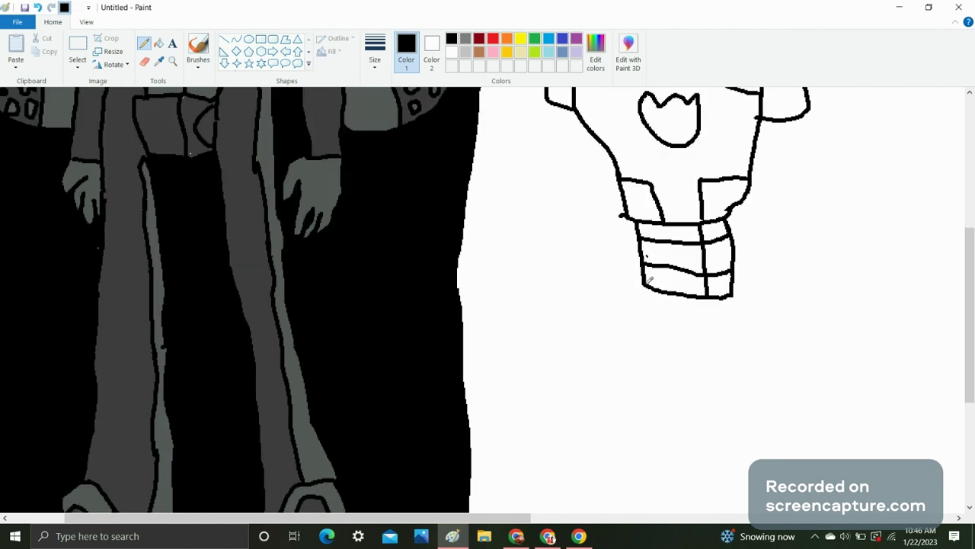
pyautogui.moveTo(647, 280)
pyautogui.mouseDown()
pyautogui.moveTo(628, 285)
pyautogui.moveTo(630, 307)
pyautogui.moveTo(636, 352)
pyautogui.moveTo(657, 360)
pyautogui.moveTo(758, 355)
pyautogui.moveTo(751, 302)
pyautogui.moveTo(732, 294)
pyautogui.mouseUp()
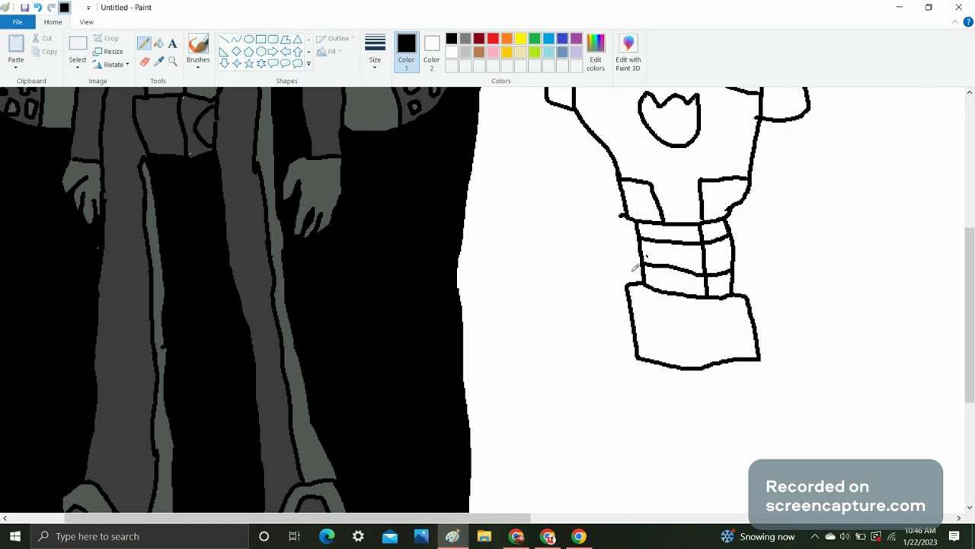
# - Draw a hip on each side of the waist with a long outer leg line running down to ankle height
pyautogui.moveTo(639, 224)
pyautogui.mouseDown()
pyautogui.moveTo(593, 227)
pyautogui.moveTo(618, 435)
pyautogui.mouseUp()
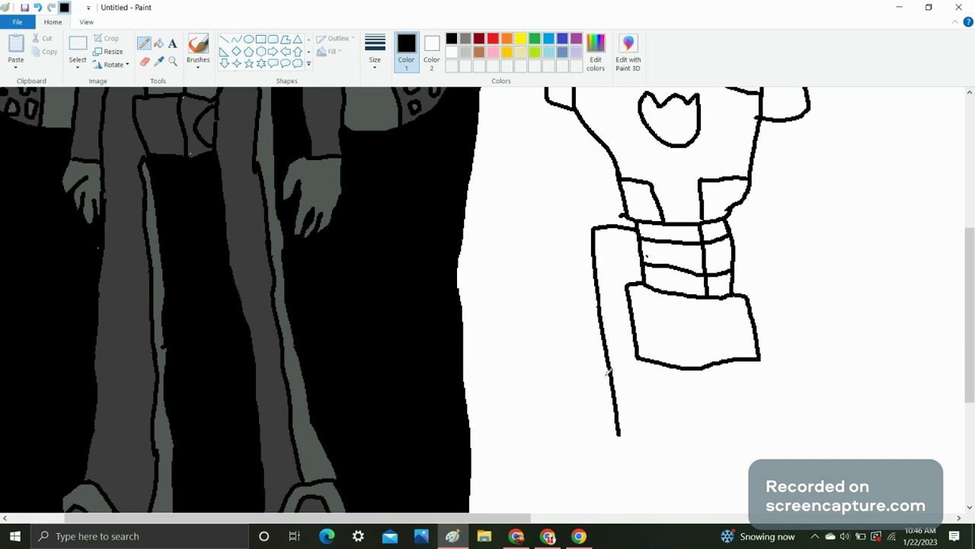
pyautogui.scroll(-3, 598, 243)
pyautogui.moveTo(619, 221); pyautogui.dragTo(634, 403)
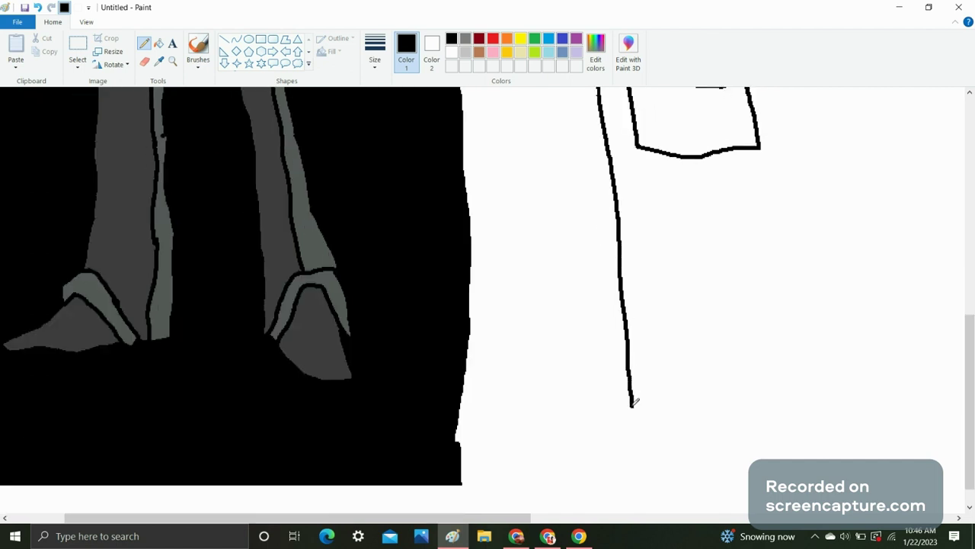
pyautogui.scroll(3, 636, 398)
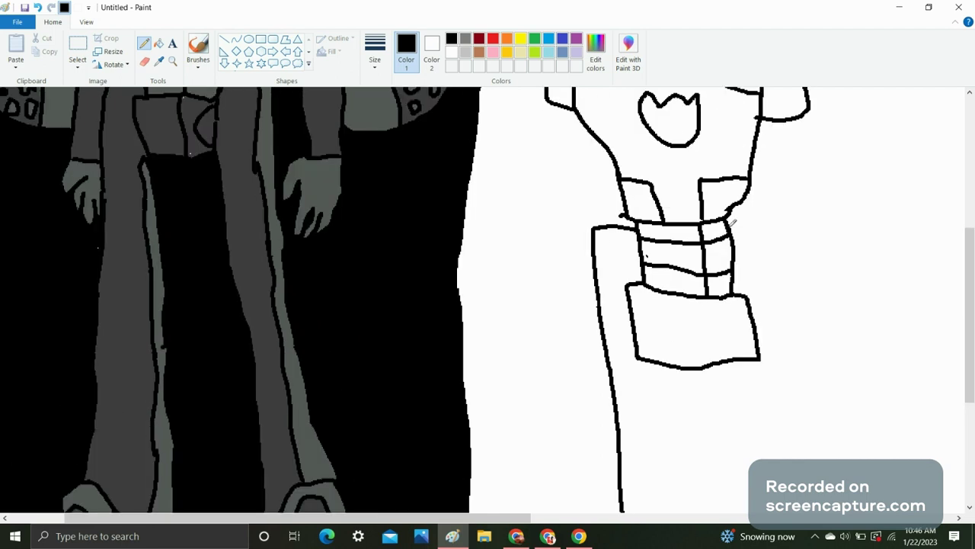
pyautogui.moveTo(733, 221)
pyautogui.mouseDown()
pyautogui.moveTo(776, 231)
pyautogui.moveTo(788, 259)
pyautogui.moveTo(837, 488)
pyautogui.mouseUp()
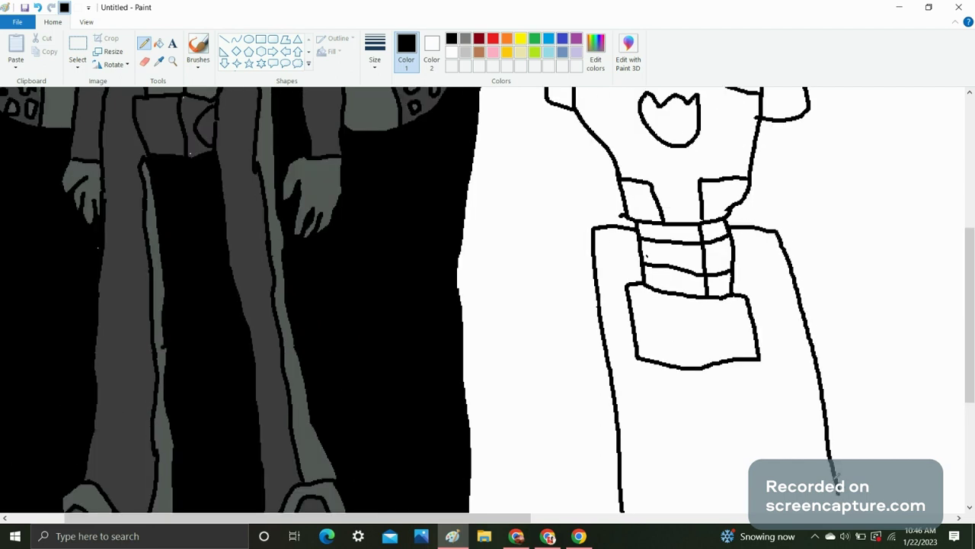
pyautogui.scroll(-3, 836, 305)
pyautogui.moveTo(841, 276); pyautogui.dragTo(853, 389)
# - Close both legs with an ankle line and an inner leg line running up to the pelvis block
pyautogui.keyDown('ctrl'); pyautogui.scroll(-3, 780, 404); pyautogui.keyUp('ctrl')
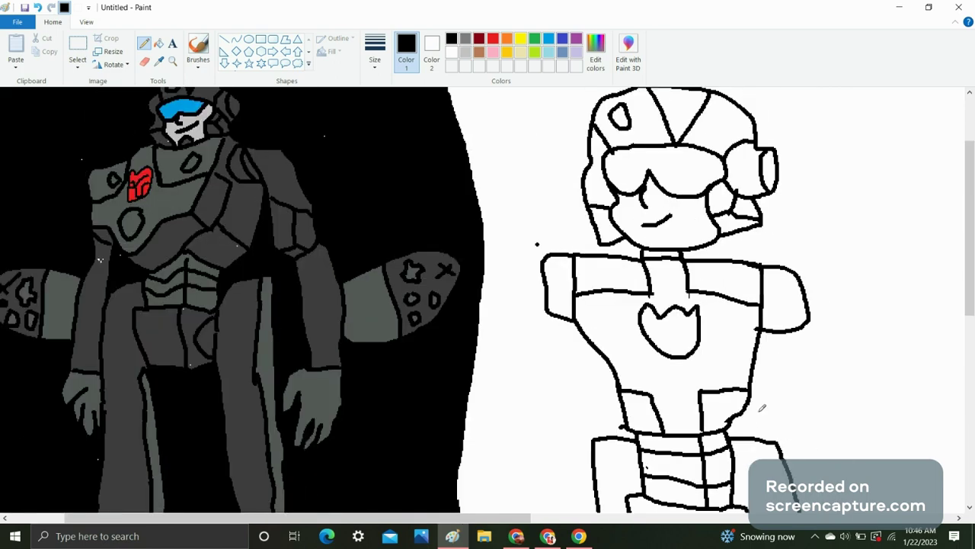
pyautogui.keyDown('ctrl'); pyautogui.scroll(3, 611, 317); pyautogui.keyUp('ctrl')
pyautogui.scroll(3, 611, 317)
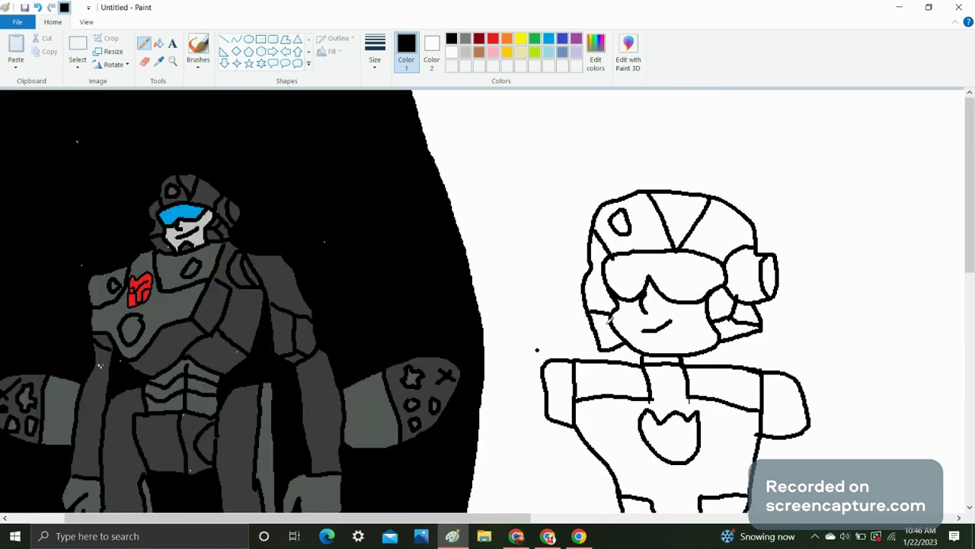
pyautogui.scroll(-8, 610, 320)
pyautogui.scroll(3, 638, 366)
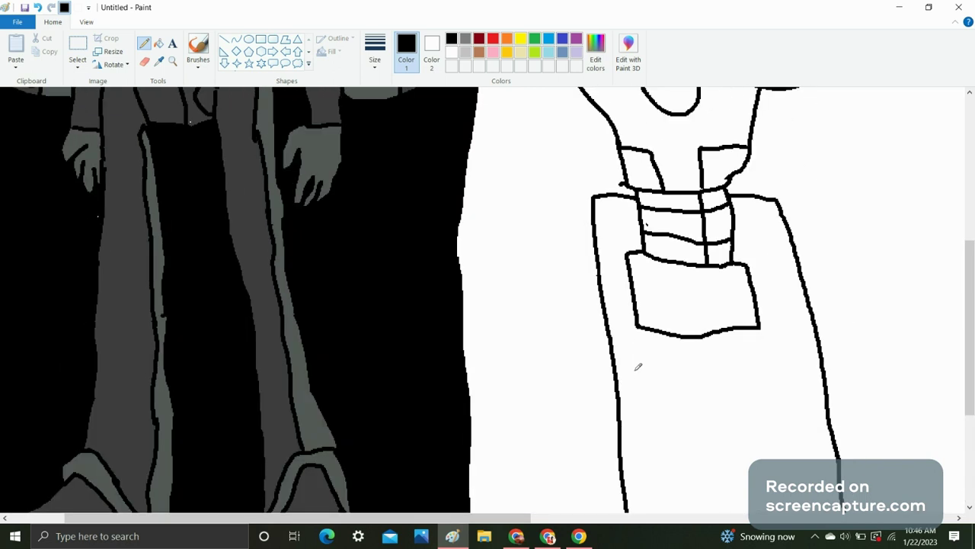
pyautogui.scroll(-3, 639, 367)
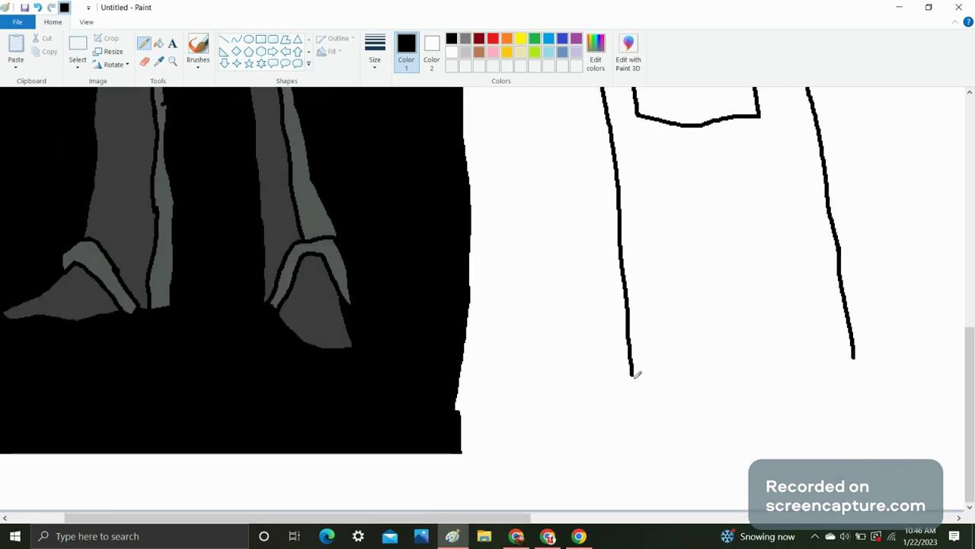
pyautogui.scroll(4, 637, 374)
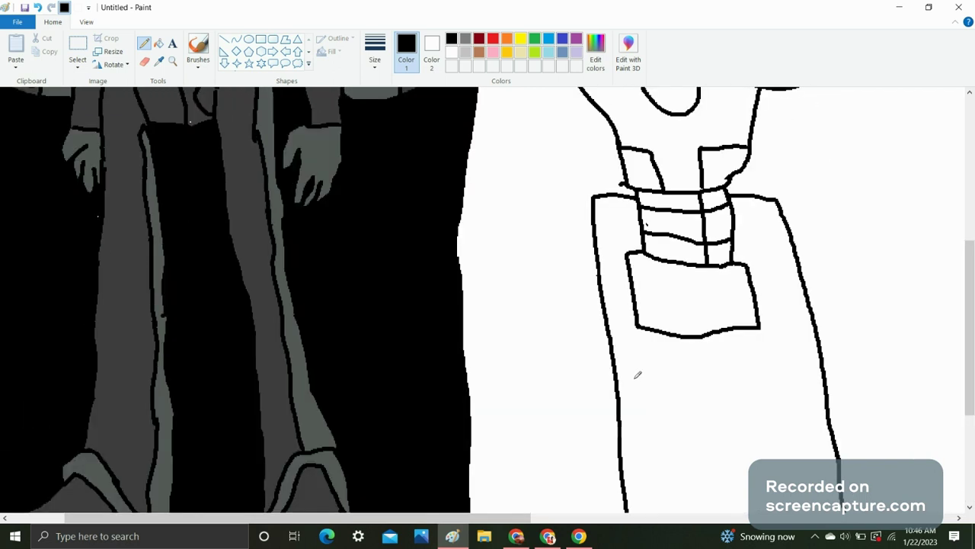
pyautogui.scroll(-3, 638, 375)
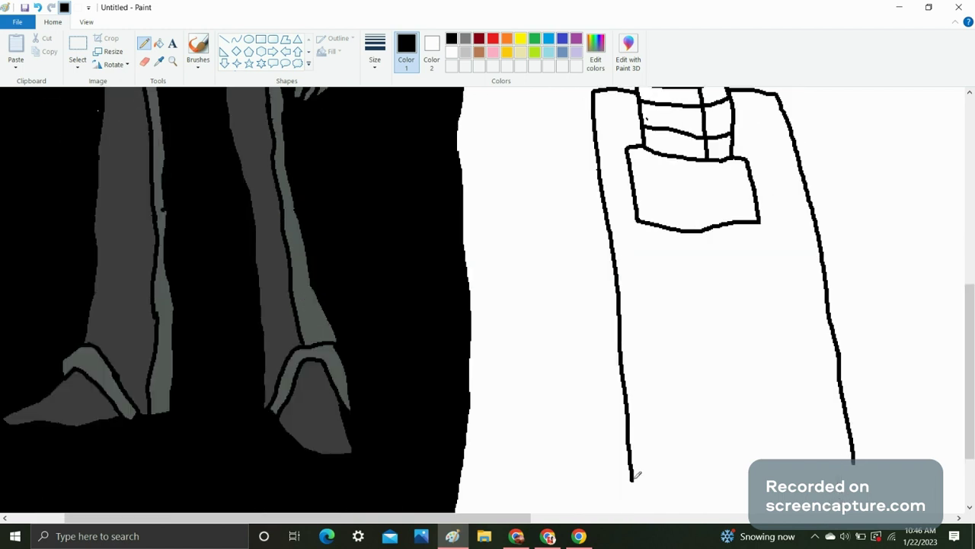
pyautogui.moveTo(632, 478)
pyautogui.mouseDown()
pyautogui.moveTo(676, 471)
pyautogui.moveTo(651, 223)
pyautogui.mouseUp()
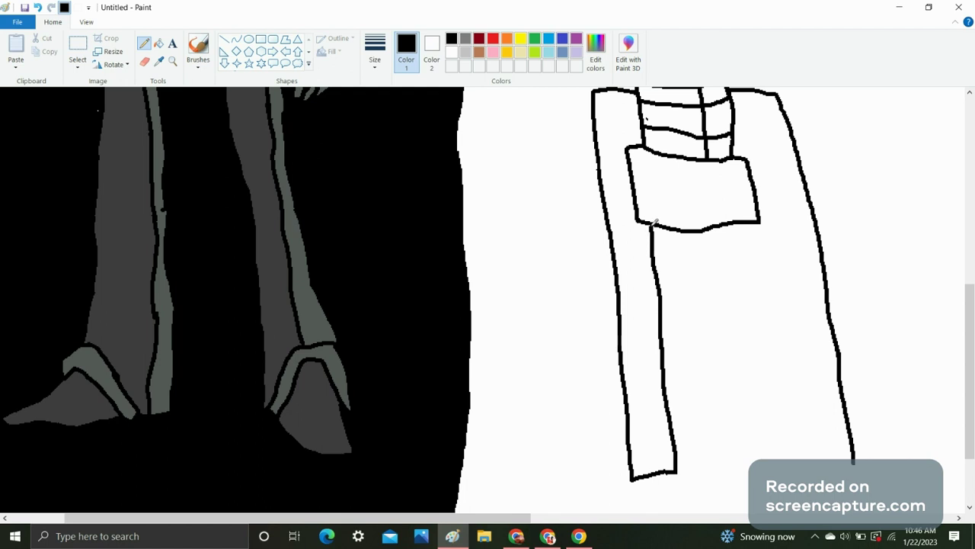
pyautogui.moveTo(855, 459)
pyautogui.mouseDown()
pyautogui.moveTo(808, 458)
pyautogui.moveTo(792, 443)
pyautogui.moveTo(762, 383)
pyautogui.moveTo(734, 219)
pyautogui.mouseUp()
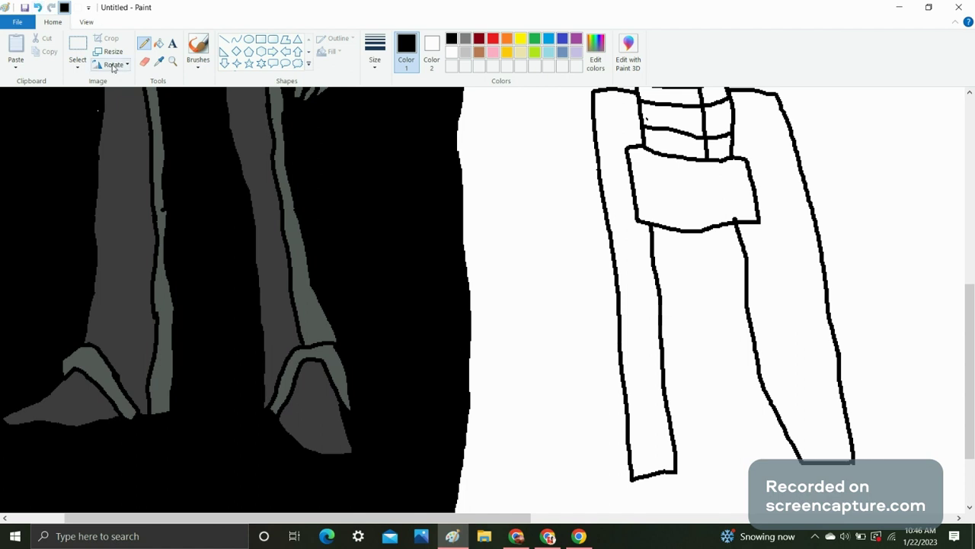
# - Place a text note beside the character's left-hand leg reading "WHY ARE THE LEGS SO SKINNY?"
pyautogui.click(172, 45)
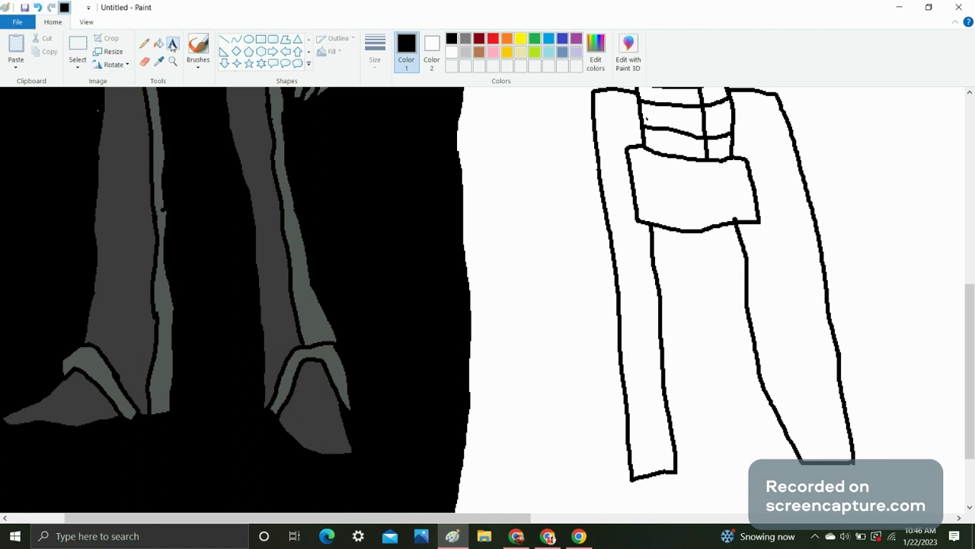
pyautogui.click(474, 165)
pyautogui.write('WHY A')
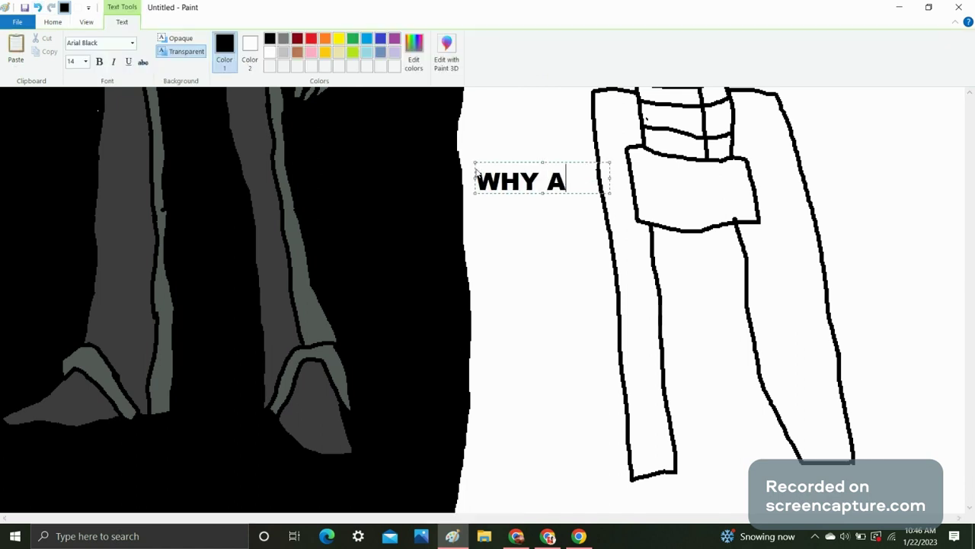
pyautogui.write('RE THE L')
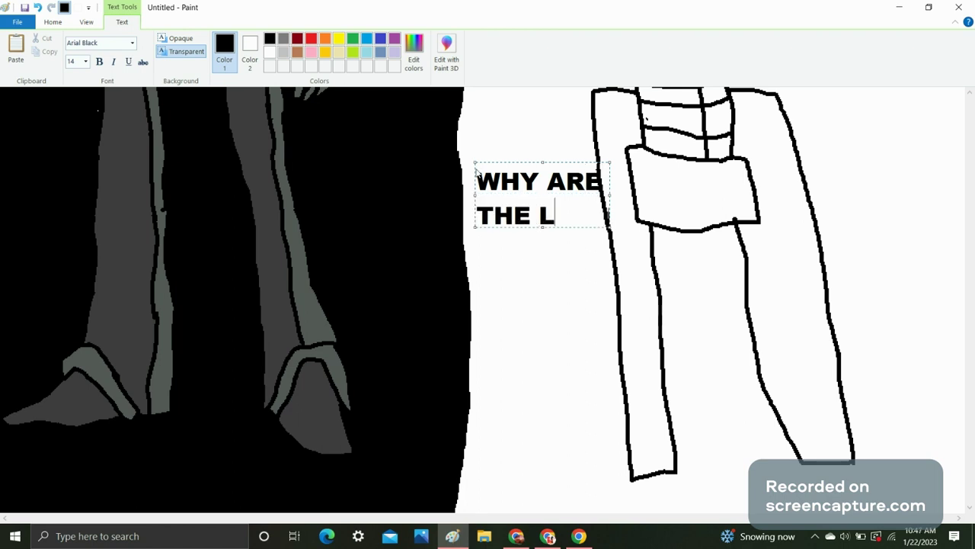
pyautogui.write('EGS SO SKINNY?')
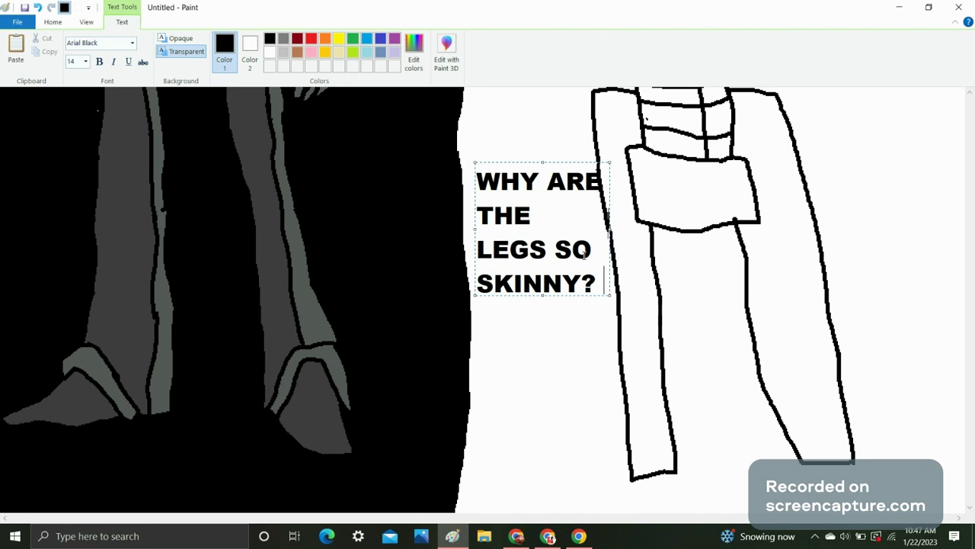
# - Add "I'M Facepalming rn" on a new line under the question, and discard the whole text note
pyautogui.press('Return')
pyautogui.write('I"')
pyautogui.press('BackSpace')
pyautogui.write("'m ")
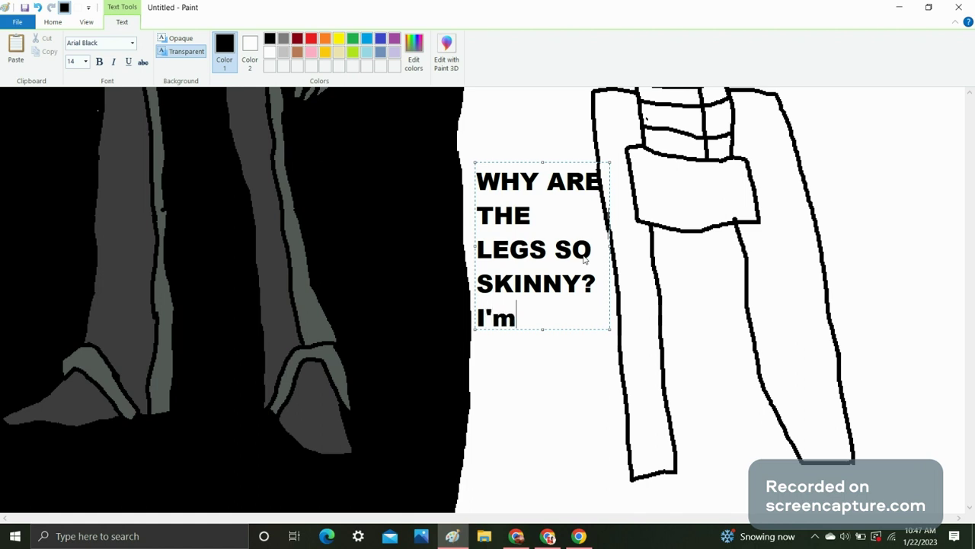
pyautogui.write('--')
pyautogui.press('BackSpace')
pyautogui.press('BackSpace')
pyautogui.press('BackSpace')
pyautogui.press('BackSpace')
pyautogui.press('BackSpace')
pyautogui.write("'M Facepal")
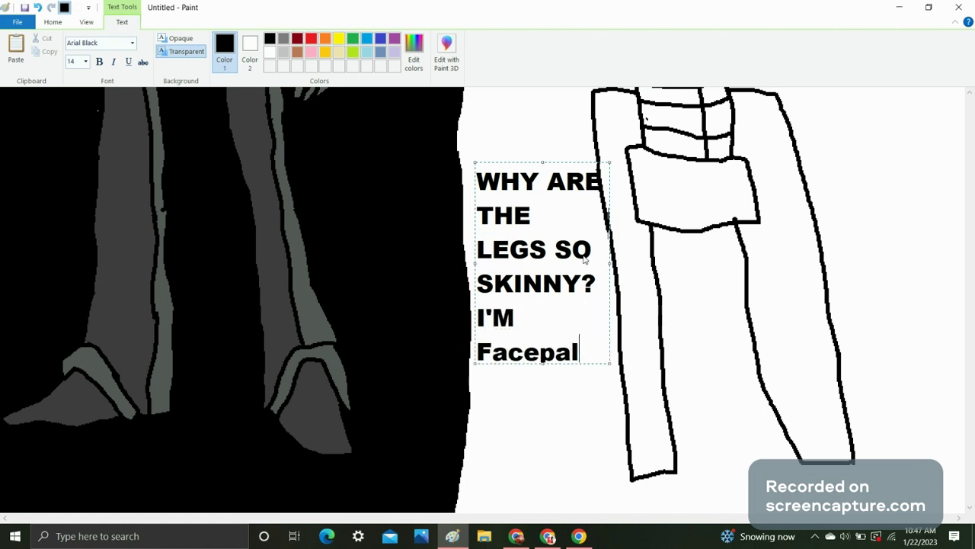
pyautogui.write('ming rn')
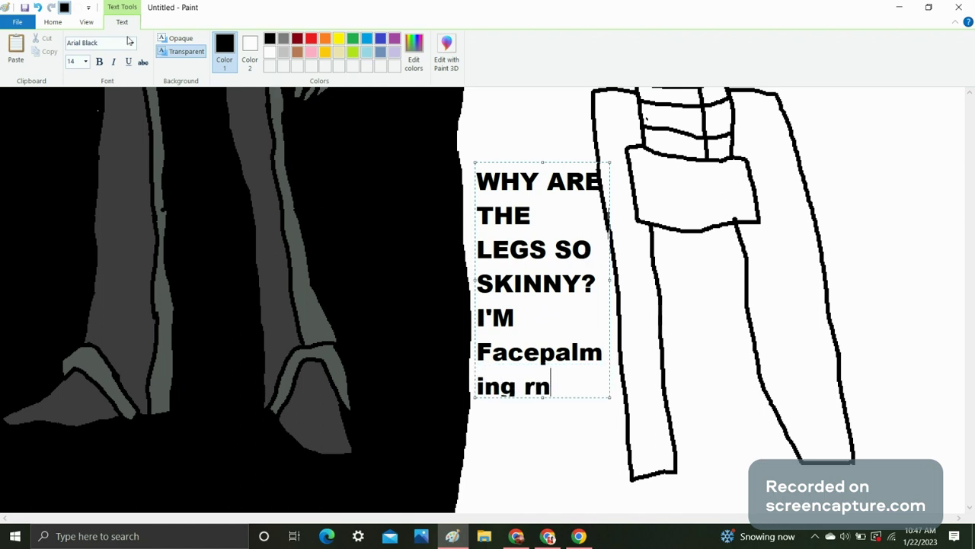
pyautogui.click(37, 6)
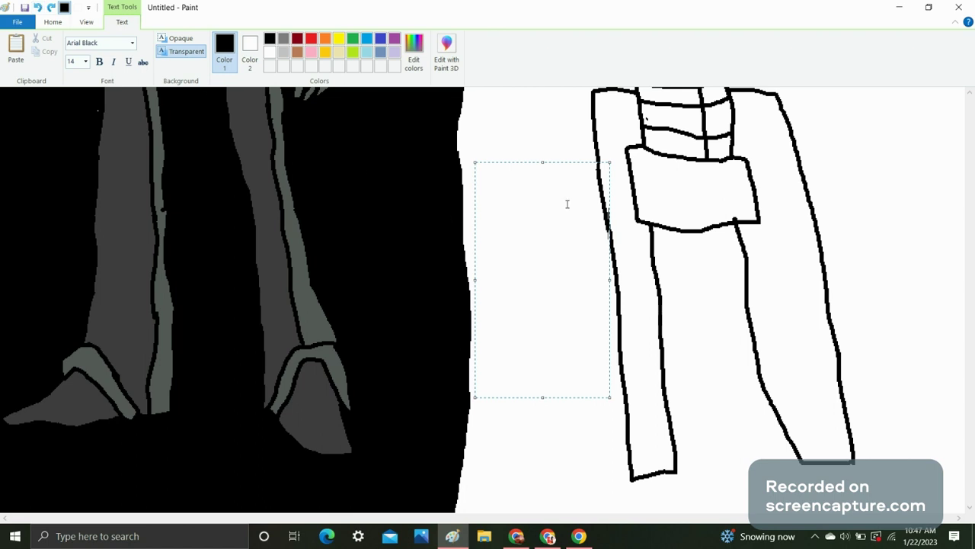
pyautogui.click(540, 134)
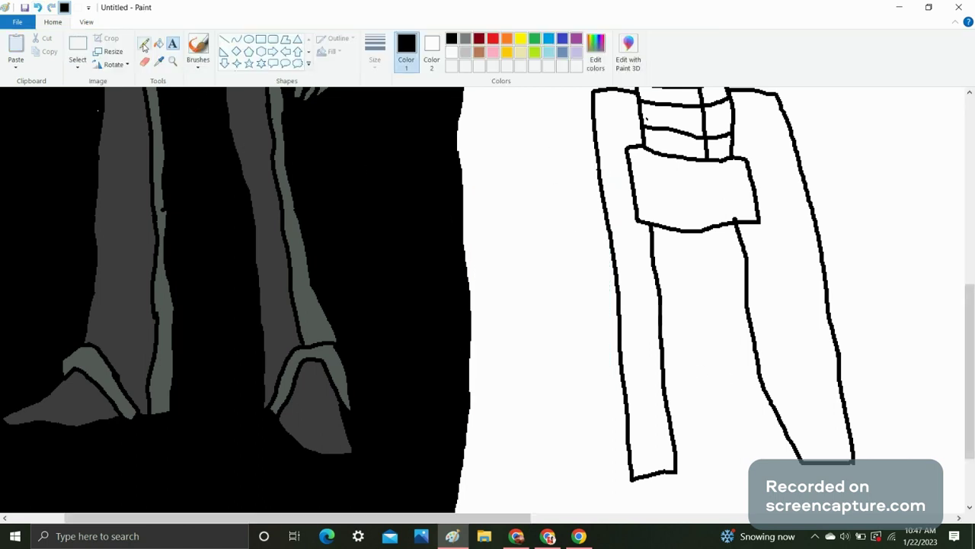
# - Undo the hip, ankle and leg lines of both skinny legs, back to the bare waist and pelvis block
pyautogui.click(37, 7)
pyautogui.click(38, 7)
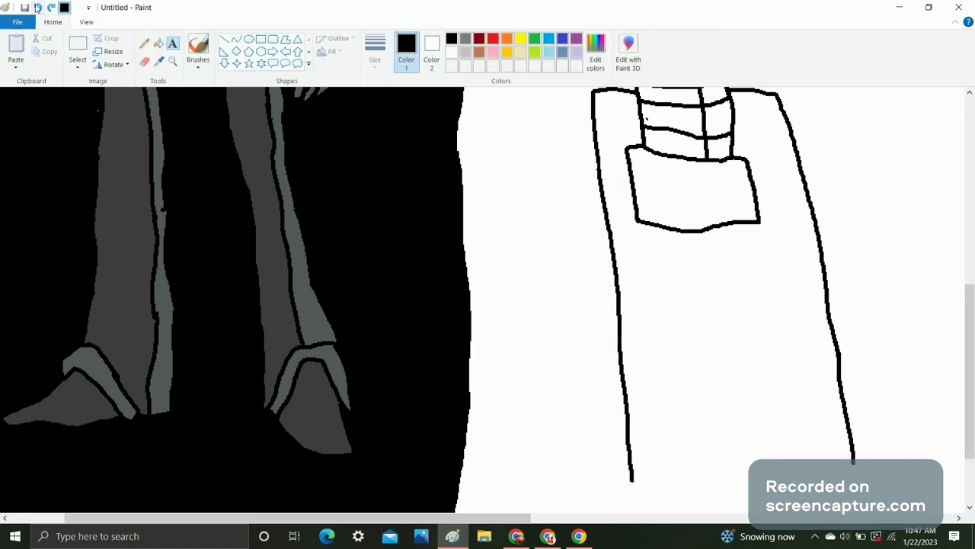
pyautogui.click(145, 44)
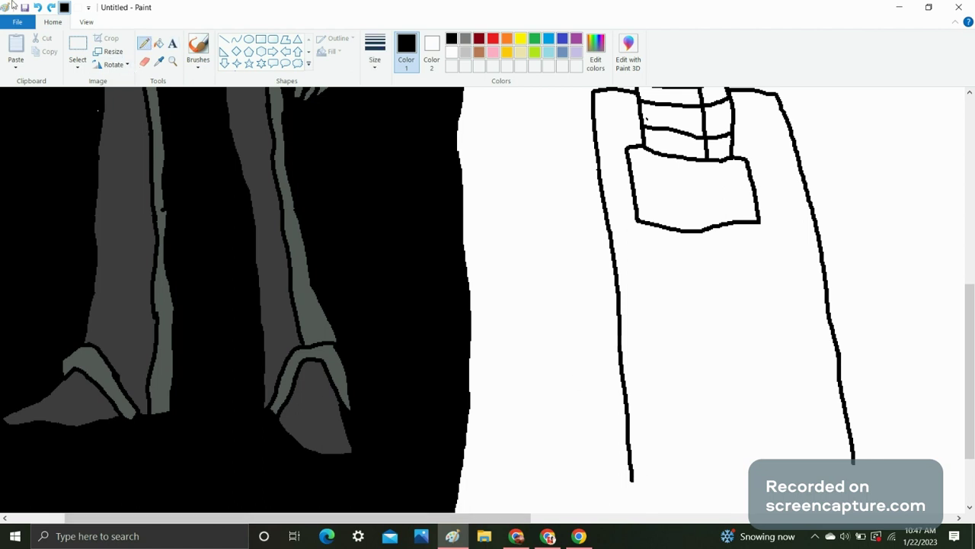
pyautogui.click(37, 7)
pyautogui.click(38, 7)
pyautogui.click(37, 7)
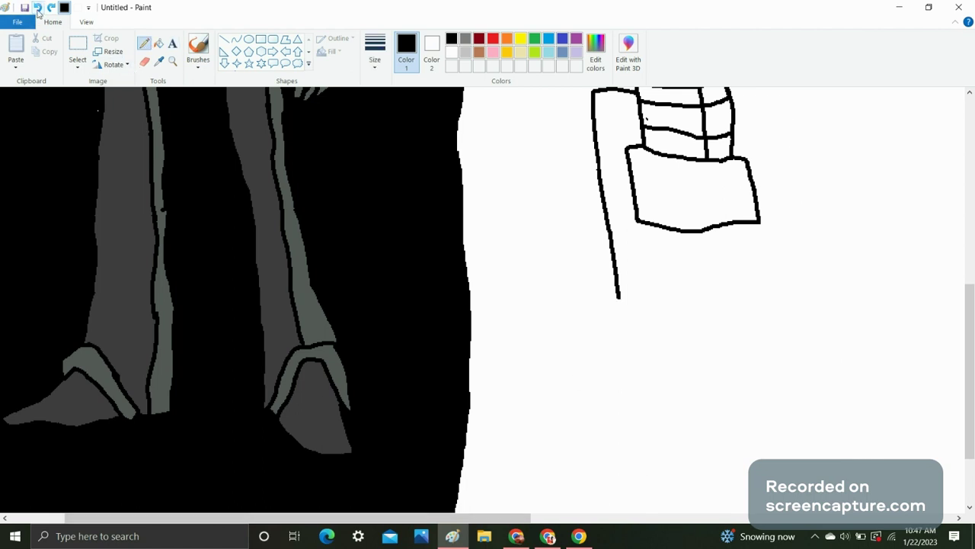
pyautogui.click(37, 7)
# - Draw a wider left-hand leg: a flat hip from the waist, an outer line, an ankle line and an inner line up to the pelvis
pyautogui.scroll(3, 522, 283)
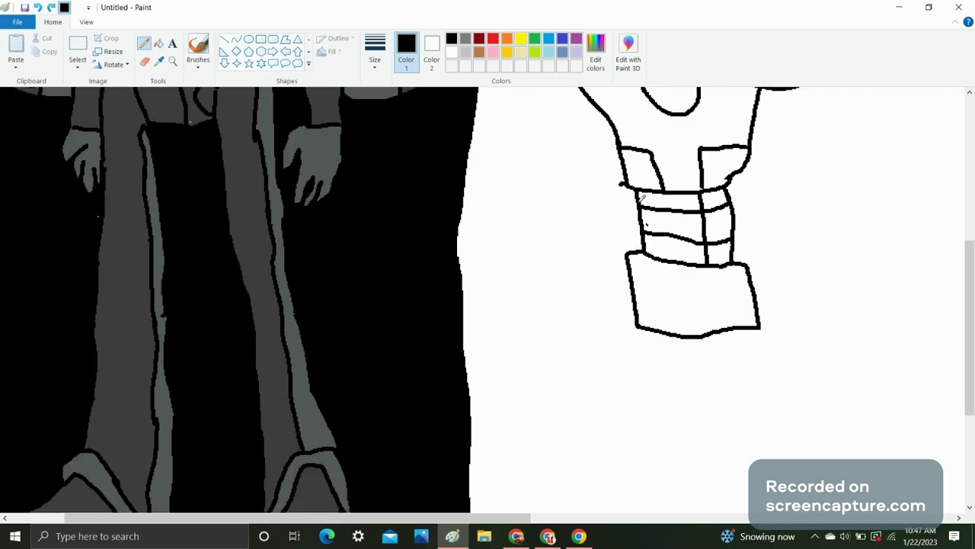
pyautogui.moveTo(633, 198)
pyautogui.mouseDown()
pyautogui.moveTo(555, 200)
pyautogui.moveTo(592, 512)
pyautogui.mouseUp()
pyautogui.scroll(-3, 593, 387)
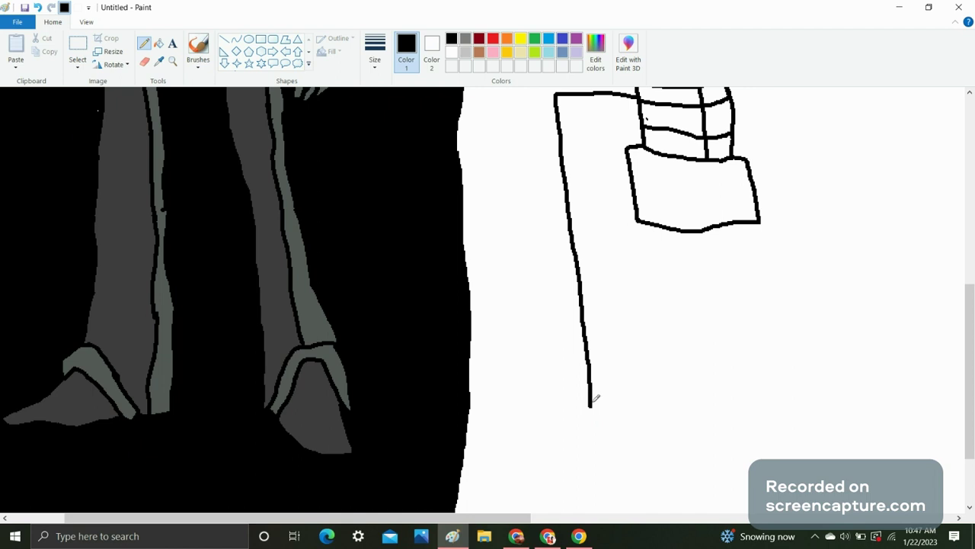
pyautogui.moveTo(590, 411)
pyautogui.mouseDown()
pyautogui.moveTo(594, 455)
pyautogui.moveTo(661, 468)
pyautogui.moveTo(642, 222)
pyautogui.mouseUp()
# - Draw a matching wide right-hand leg with a flat hip, slanted outer line, ankle line and inner line ending at the pelvis corner
pyautogui.scroll(3, 731, 134)
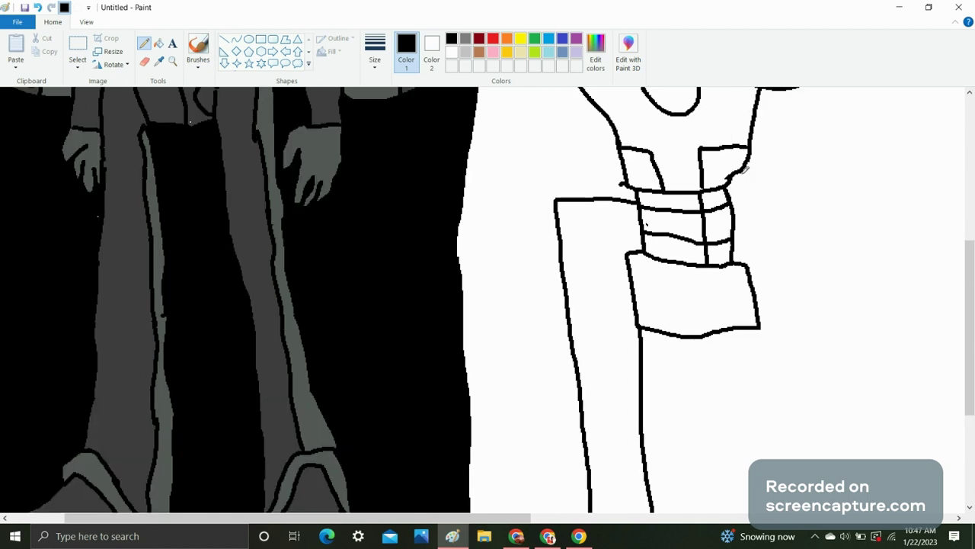
pyautogui.moveTo(735, 202)
pyautogui.mouseDown()
pyautogui.moveTo(832, 200)
pyautogui.moveTo(871, 371)
pyautogui.moveTo(879, 485)
pyautogui.mouseUp()
pyautogui.scroll(-6, 864, 410)
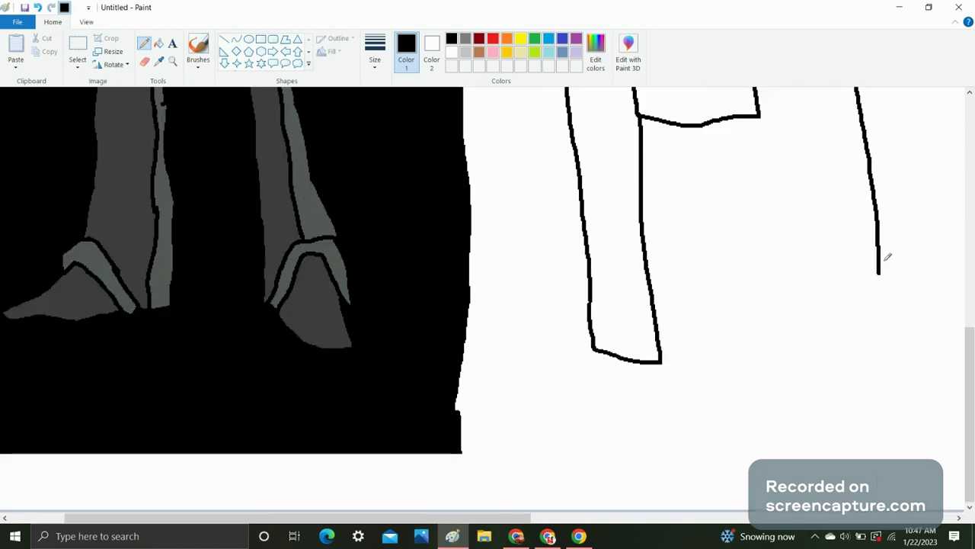
pyautogui.moveTo(880, 272)
pyautogui.mouseDown()
pyautogui.moveTo(887, 358)
pyautogui.moveTo(818, 370)
pyautogui.moveTo(758, 111)
pyautogui.mouseUp()
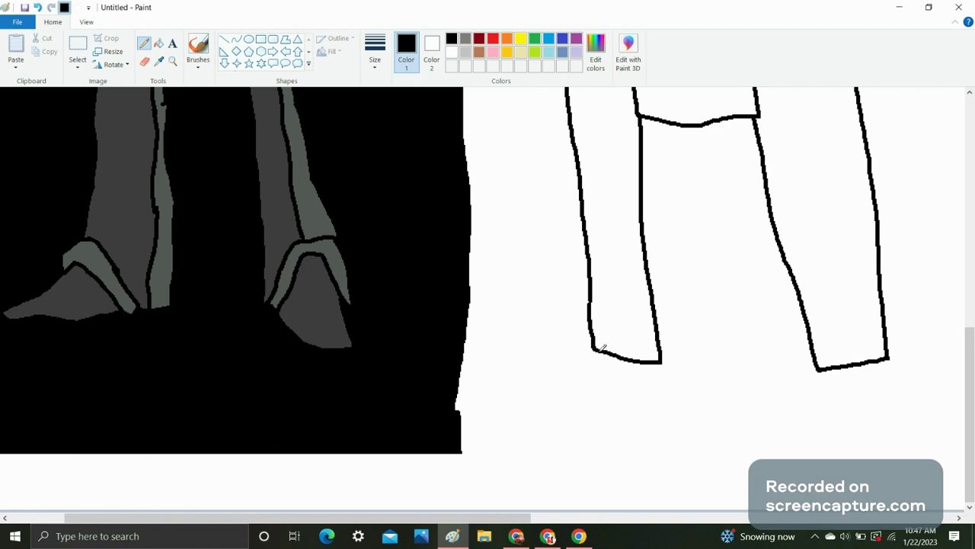
# - Draw an arched cuff under each ankle, with two short prongs and a rounded opening between them
pyautogui.moveTo(593, 344)
pyautogui.mouseDown()
pyautogui.moveTo(568, 357)
pyautogui.moveTo(550, 382)
pyautogui.mouseUp()
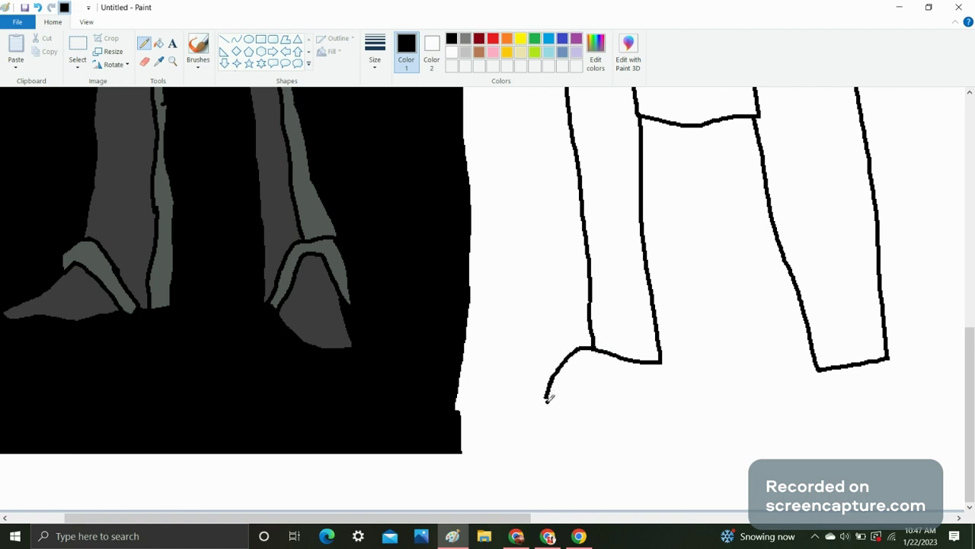
pyautogui.moveTo(547, 398); pyautogui.dragTo(576, 405)
pyautogui.click(37, 8)
pyautogui.moveTo(544, 403)
pyautogui.mouseDown()
pyautogui.moveTo(584, 375)
pyautogui.moveTo(599, 369)
pyautogui.moveTo(615, 371)
pyautogui.moveTo(648, 423)
pyautogui.moveTo(674, 421)
pyautogui.moveTo(678, 402)
pyautogui.moveTo(663, 357)
pyautogui.mouseUp()
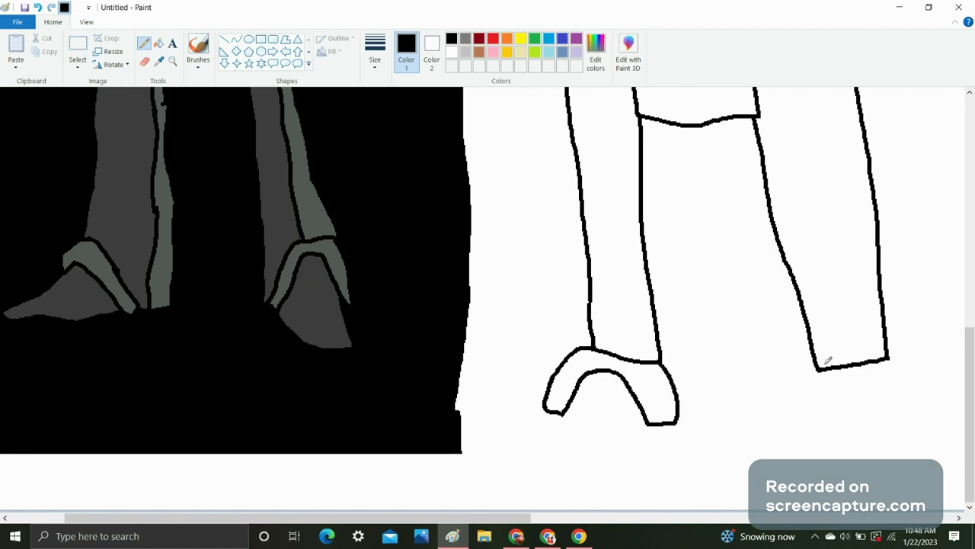
pyautogui.moveTo(818, 369)
pyautogui.mouseDown()
pyautogui.moveTo(768, 384)
pyautogui.moveTo(767, 455)
pyautogui.moveTo(794, 454)
pyautogui.moveTo(804, 400)
pyautogui.moveTo(828, 386)
pyautogui.moveTo(847, 388)
pyautogui.moveTo(891, 443)
pyautogui.moveTo(913, 445)
pyautogui.moveTo(890, 355)
pyautogui.mouseUp()
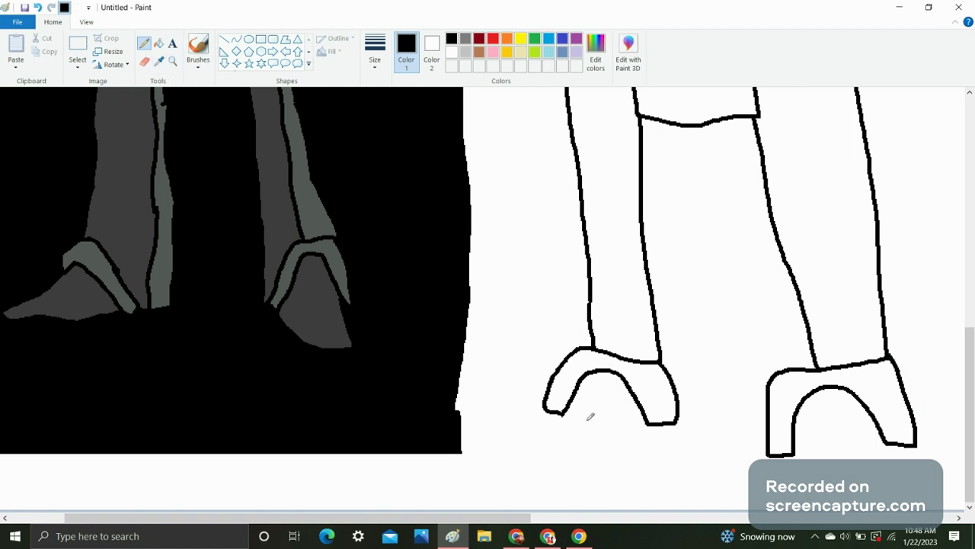
# - Draw a pointed foot extending down to the left from the opening of each ankle cuff
pyautogui.moveTo(564, 412)
pyautogui.mouseDown()
pyautogui.moveTo(563, 480)
pyautogui.moveTo(597, 461)
pyautogui.mouseUp()
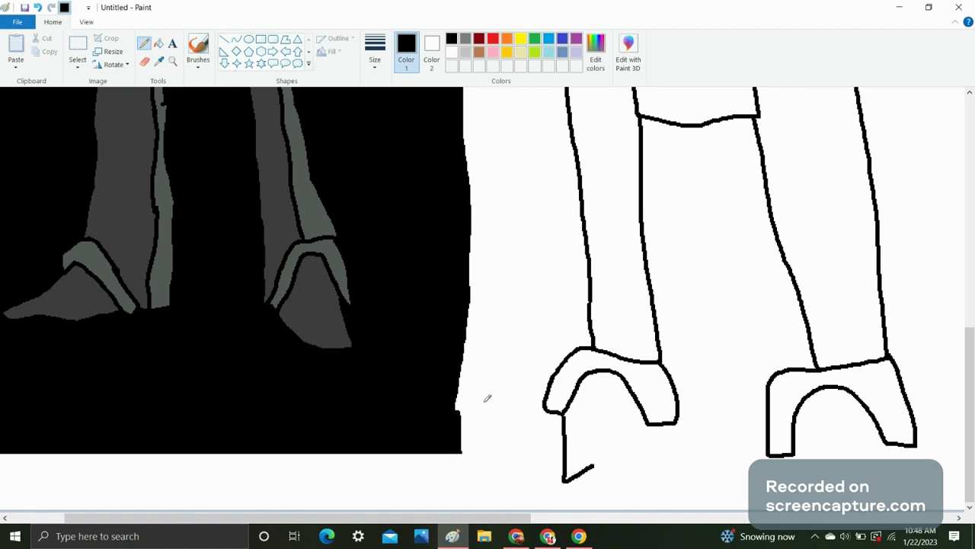
pyautogui.click(37, 6)
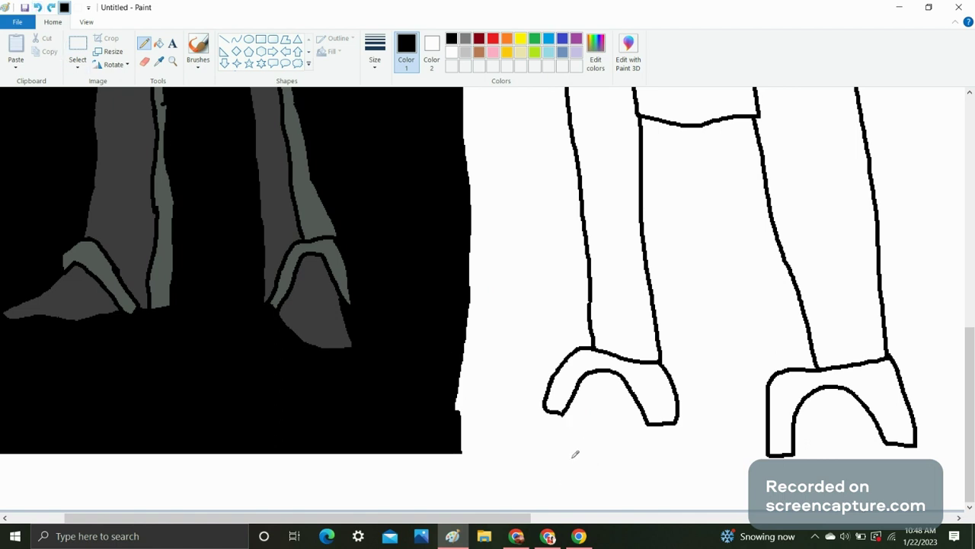
pyautogui.moveTo(648, 422)
pyautogui.mouseDown()
pyautogui.moveTo(548, 487)
pyautogui.moveTo(560, 411)
pyautogui.mouseUp()
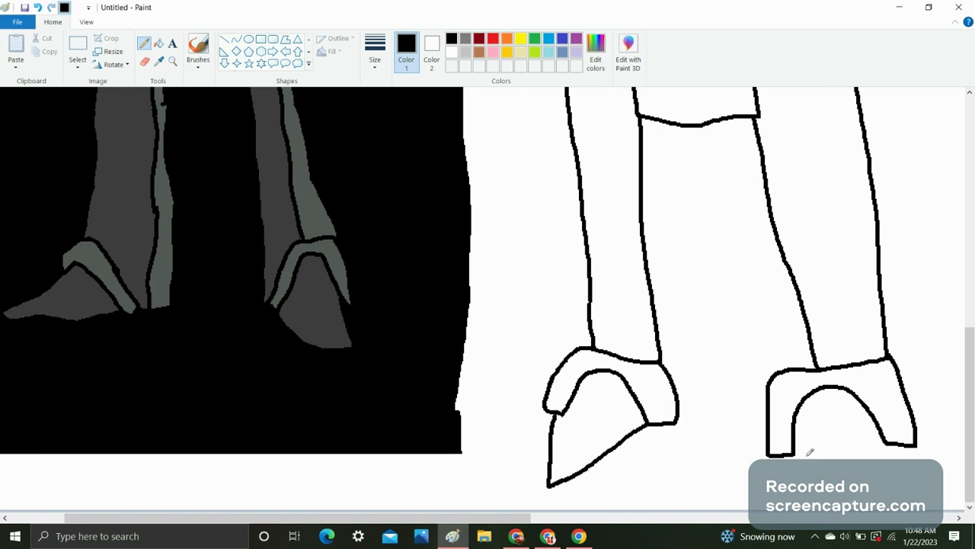
pyautogui.moveTo(794, 453)
pyautogui.mouseDown()
pyautogui.moveTo(761, 506)
pyautogui.moveTo(884, 439)
pyautogui.mouseUp()
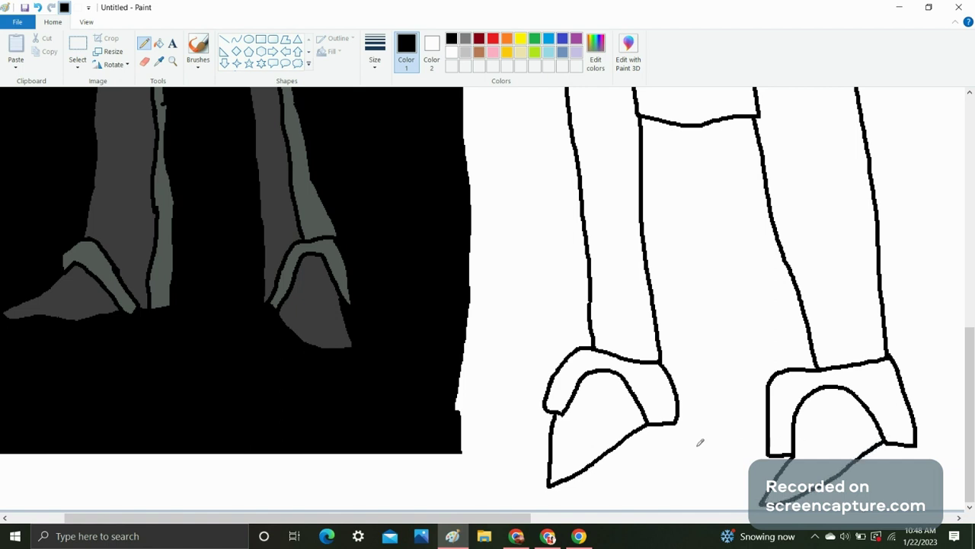
# - Try to draw a long arm line hanging from the left-hand shoulder down past the hip
pyautogui.scroll(10, 685, 437)
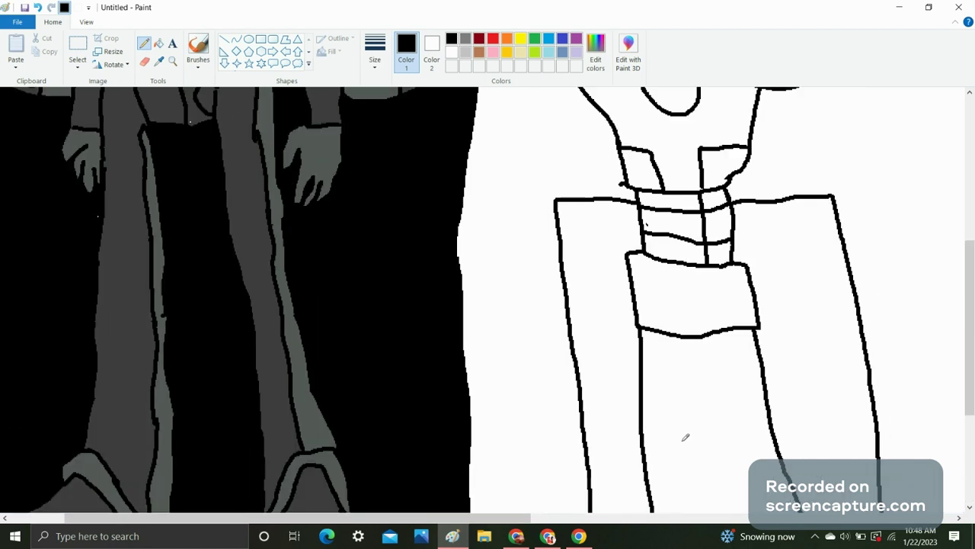
pyautogui.scroll(-2, 679, 426)
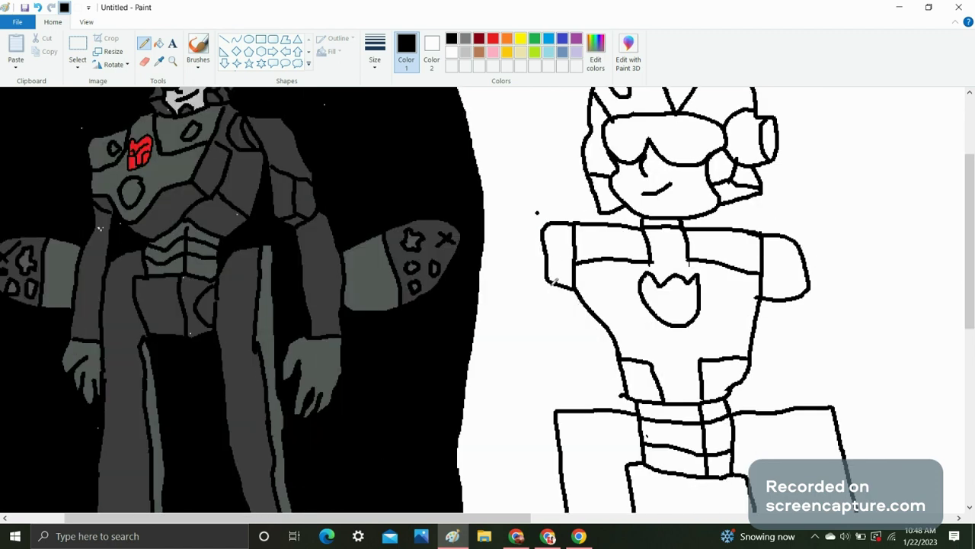
pyautogui.moveTo(550, 279)
pyautogui.mouseDown()
pyautogui.moveTo(537, 355)
pyautogui.moveTo(543, 463)
pyautogui.moveTo(531, 483)
pyautogui.mouseUp()
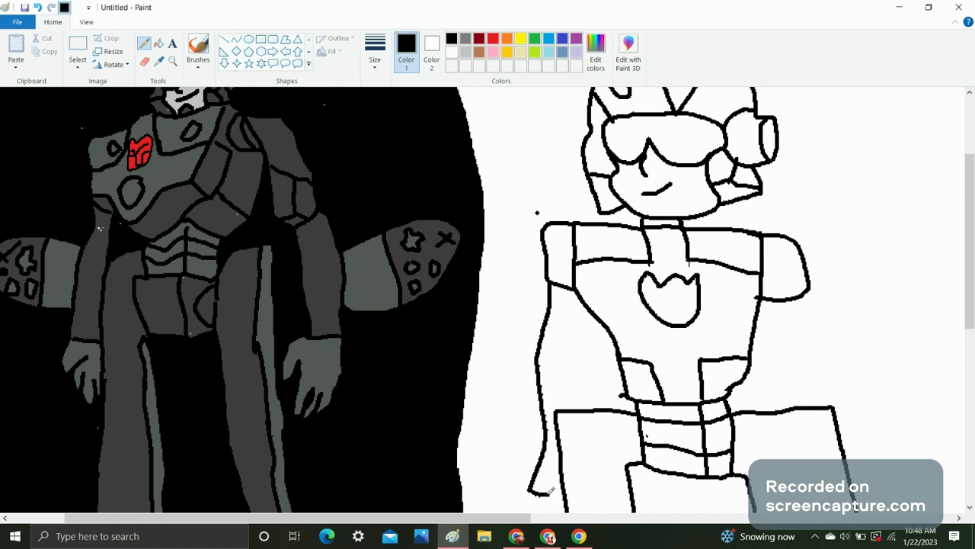
pyautogui.click(38, 8)
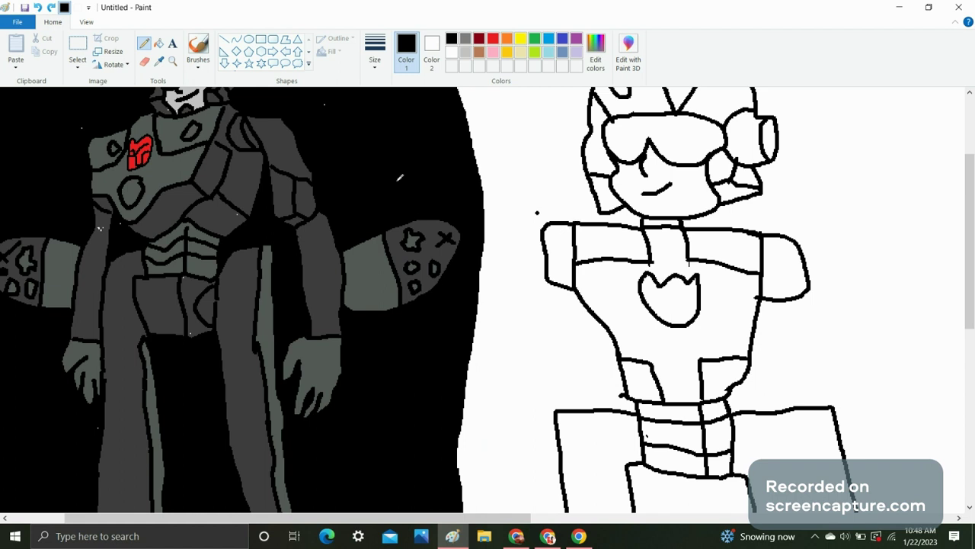
# - Erase the outer ends of both shoulder pieces, leaving their upper and lower edges open
pyautogui.click(144, 61)
pyautogui.moveTo(541, 222); pyautogui.dragTo(547, 279)
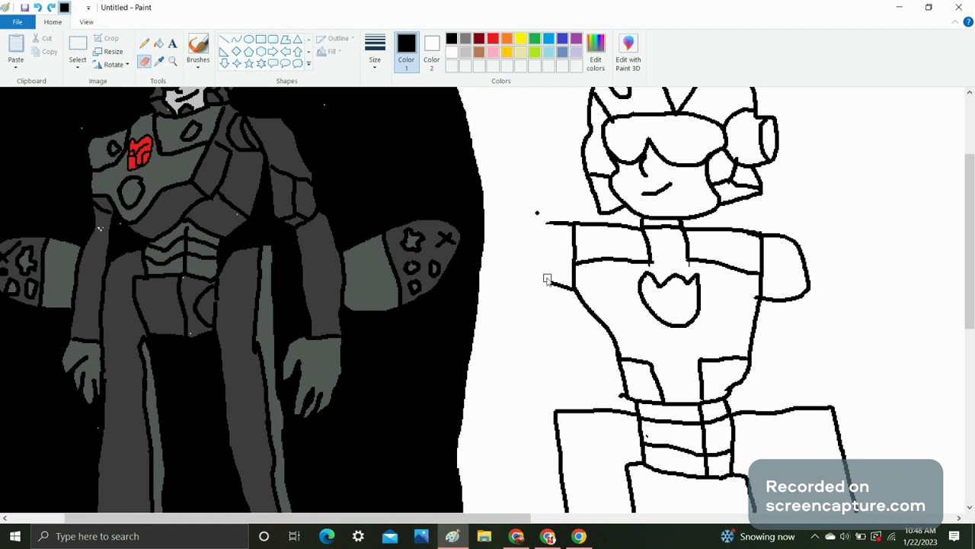
pyautogui.moveTo(792, 222)
pyautogui.mouseDown()
pyautogui.moveTo(785, 233)
pyautogui.moveTo(801, 244)
pyautogui.moveTo(808, 282)
pyautogui.moveTo(797, 250)
pyautogui.mouseUp()
# - Redraw both shoulders with longer rounded outer ends and draw a curved outer arm line down from the right-hand one
pyautogui.click(144, 44)
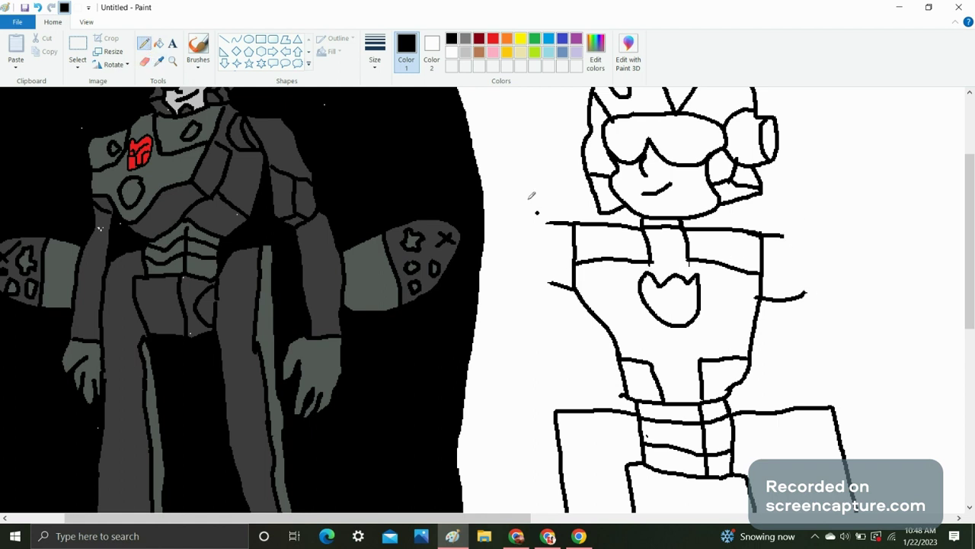
pyautogui.moveTo(547, 221)
pyautogui.mouseDown()
pyautogui.moveTo(508, 217)
pyautogui.moveTo(502, 235)
pyautogui.moveTo(519, 282)
pyautogui.moveTo(551, 284)
pyautogui.mouseUp()
pyautogui.moveTo(785, 233)
pyautogui.mouseDown()
pyautogui.moveTo(819, 233)
pyautogui.moveTo(852, 246)
pyautogui.moveTo(862, 264)
pyautogui.moveTo(836, 288)
pyautogui.moveTo(804, 296)
pyautogui.moveTo(847, 320)
pyautogui.moveTo(870, 357)
pyautogui.moveTo(901, 451)
pyautogui.mouseUp()
# - Extend the right-hand arm's outer line past the hip and close it with a wrist line and an inner line up to the shoulder
pyautogui.scroll(-3, 895, 343)
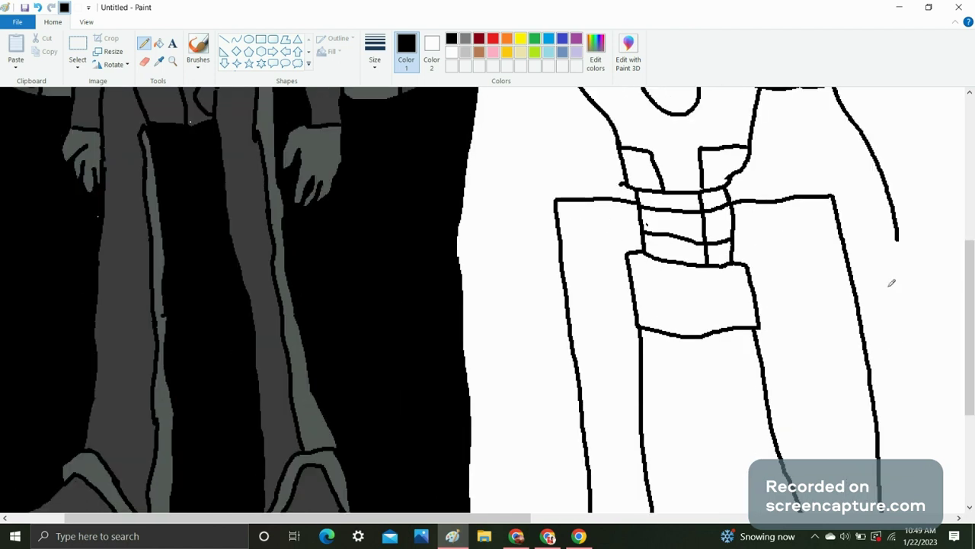
pyautogui.moveTo(899, 233); pyautogui.dragTo(934, 360)
pyautogui.scroll(-2, 939, 289)
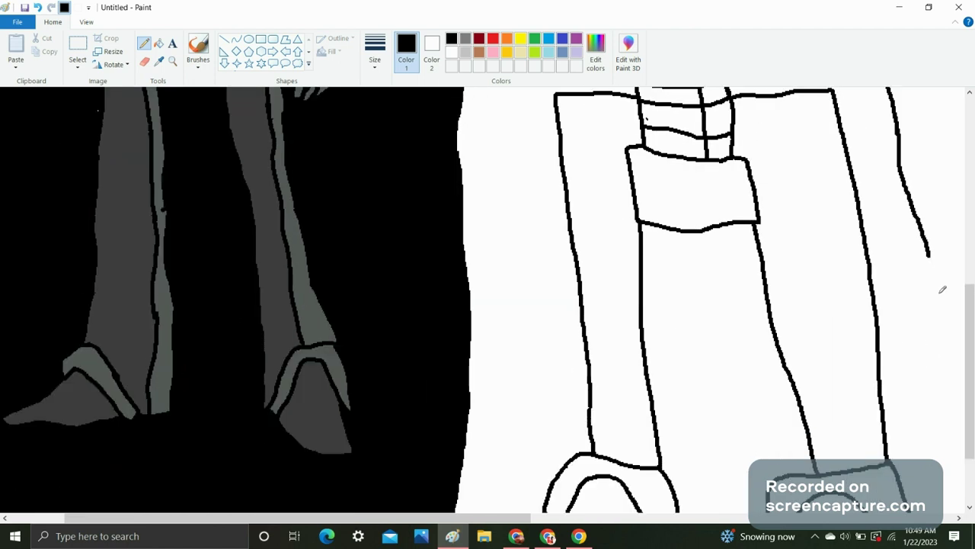
pyautogui.scroll(3, 940, 259)
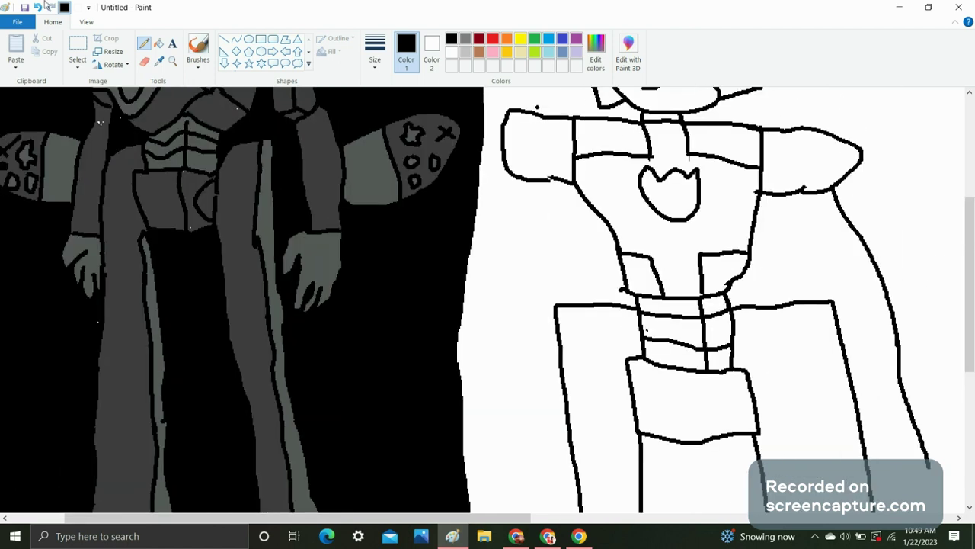
pyautogui.click(38, 7)
pyautogui.moveTo(900, 341)
pyautogui.mouseDown()
pyautogui.moveTo(911, 397)
pyautogui.moveTo(881, 408)
pyautogui.mouseUp()
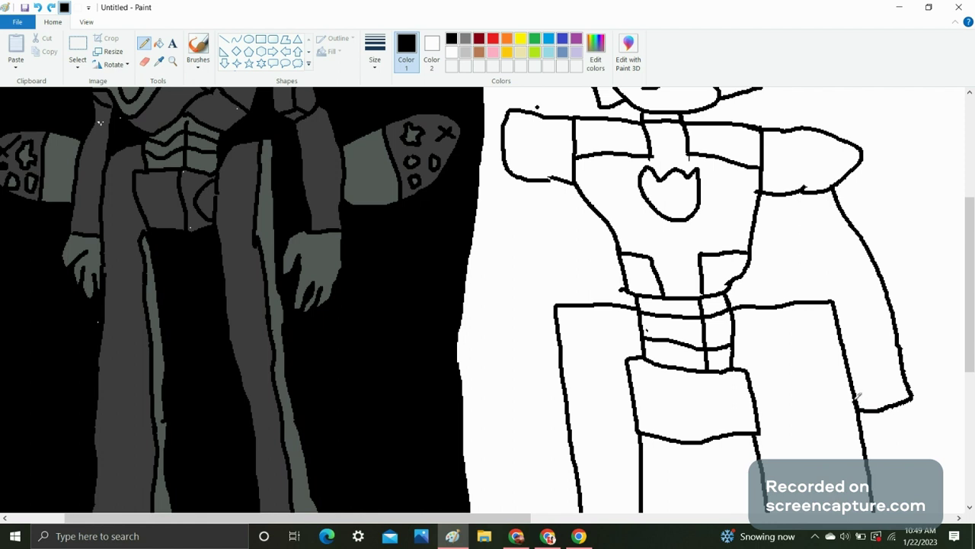
pyautogui.moveTo(857, 395); pyautogui.dragTo(785, 187)
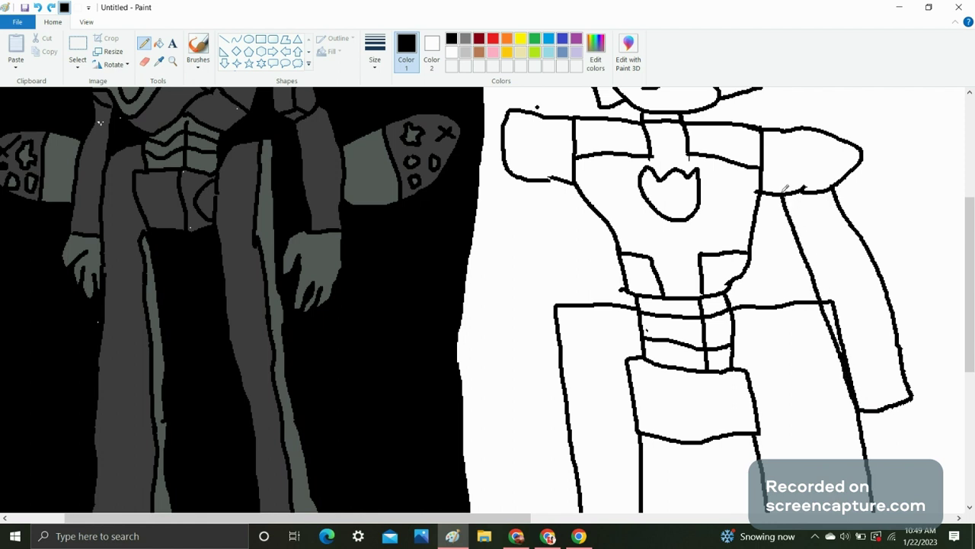
# - Erase the hip line inside the right-hand arm, and draw the left-hand arm from shoulder to hip, closed with a wrist line
pyautogui.click(145, 62)
pyautogui.moveTo(823, 295)
pyautogui.mouseDown()
pyautogui.moveTo(846, 349)
pyautogui.moveTo(834, 303)
pyautogui.mouseUp()
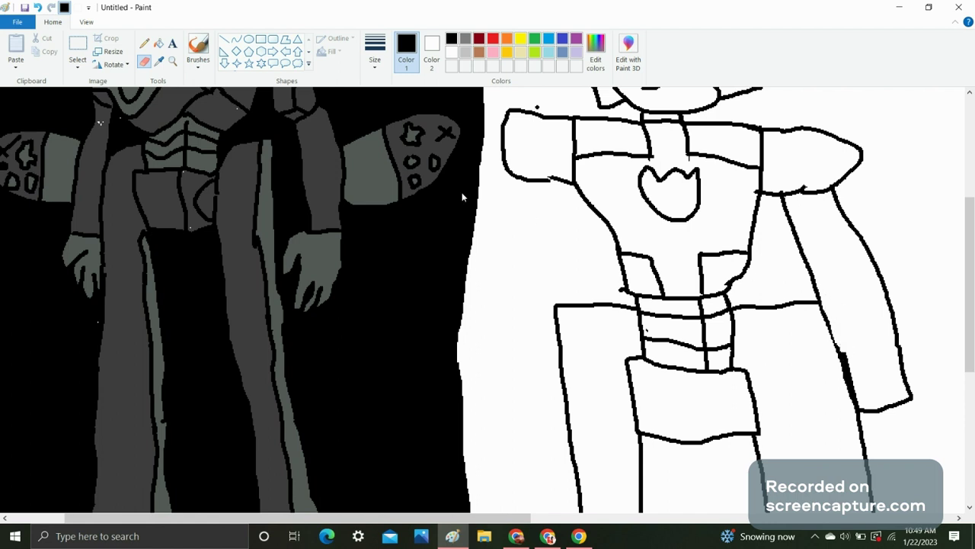
pyautogui.click(144, 44)
pyautogui.moveTo(522, 174)
pyautogui.mouseDown()
pyautogui.moveTo(506, 253)
pyautogui.moveTo(509, 429)
pyautogui.moveTo(568, 416)
pyautogui.moveTo(557, 329)
pyautogui.moveTo(566, 179)
pyautogui.mouseUp()
pyautogui.scroll(-3, 530, 200)
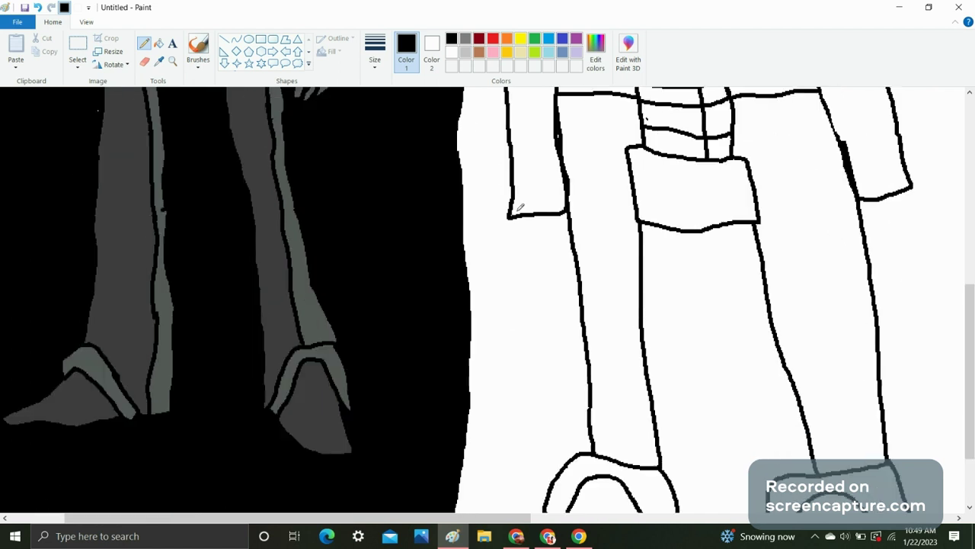
pyautogui.scroll(2, 510, 221)
pyautogui.scroll(-2, 512, 279)
pyautogui.scroll(2, 512, 279)
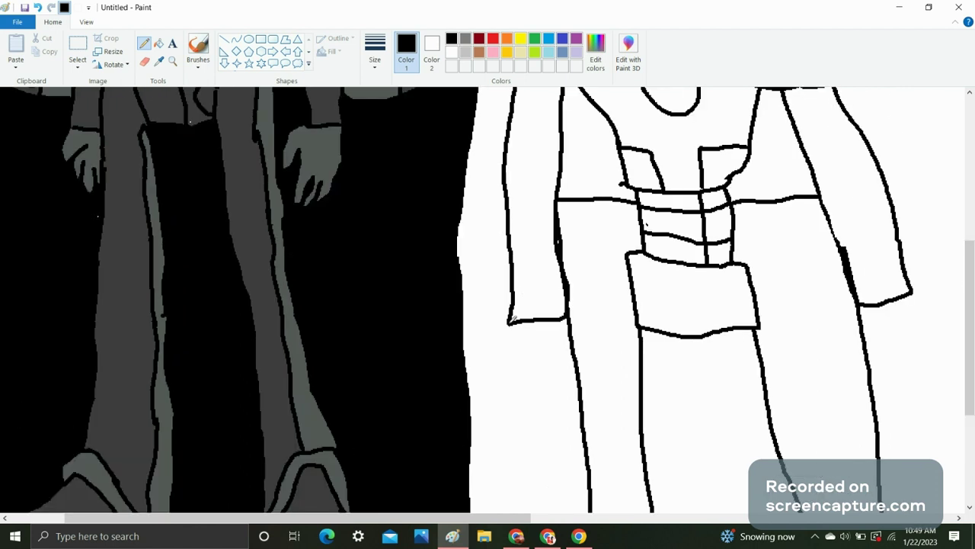
# - Draw a hand with short pointed fingers below each wrist, redoing the first attempt on both sides
pyautogui.moveTo(511, 320)
pyautogui.mouseDown()
pyautogui.moveTo(499, 380)
pyautogui.moveTo(536, 348)
pyautogui.moveTo(536, 385)
pyautogui.moveTo(547, 366)
pyautogui.moveTo(567, 375)
pyautogui.mouseUp()
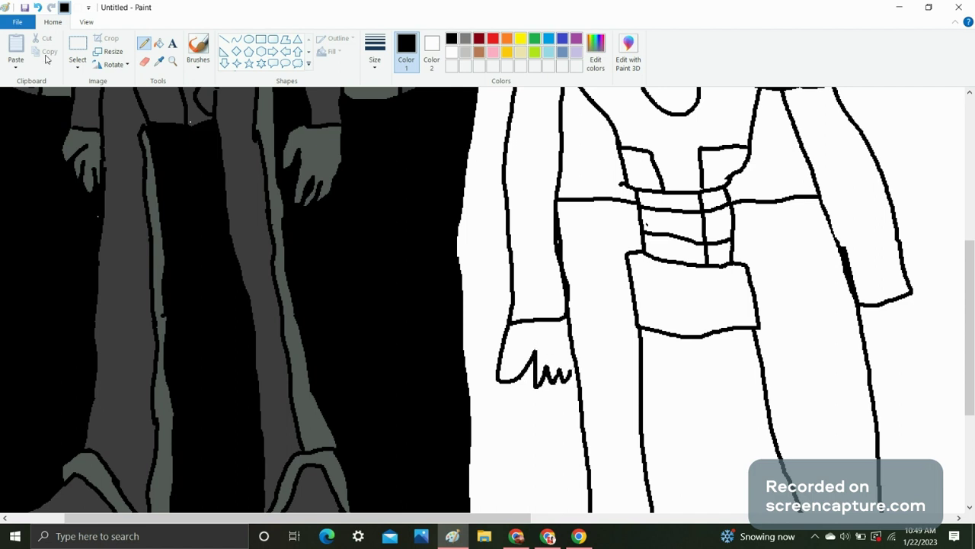
pyautogui.click(37, 7)
pyautogui.moveTo(514, 321)
pyautogui.mouseDown()
pyautogui.moveTo(500, 355)
pyautogui.moveTo(508, 381)
pyautogui.moveTo(514, 353)
pyautogui.moveTo(515, 373)
pyautogui.moveTo(523, 379)
pyautogui.moveTo(529, 363)
pyautogui.moveTo(535, 381)
pyautogui.moveTo(542, 371)
pyautogui.moveTo(564, 382)
pyautogui.moveTo(573, 345)
pyautogui.mouseUp()
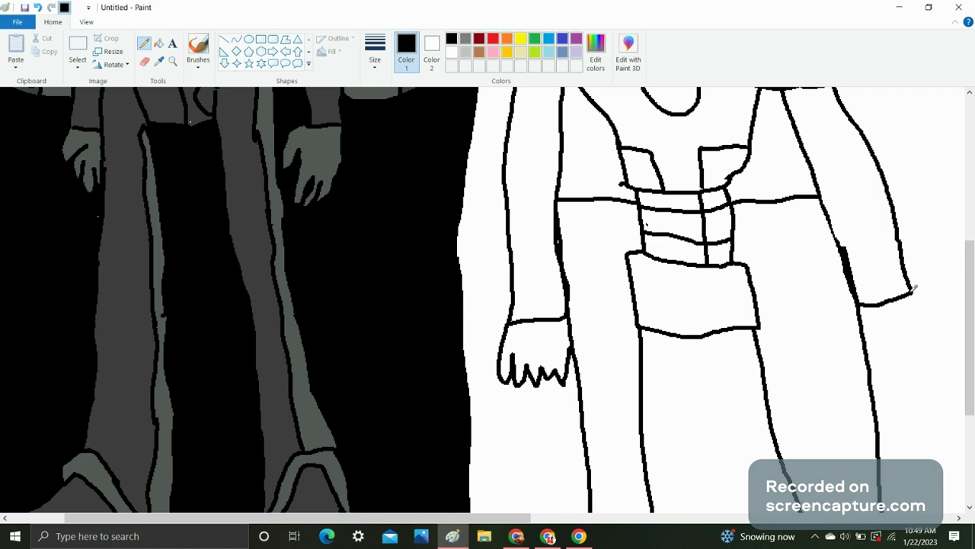
pyautogui.moveTo(912, 296)
pyautogui.mouseDown()
pyautogui.moveTo(916, 329)
pyautogui.moveTo(894, 323)
pyautogui.moveTo(895, 332)
pyautogui.mouseUp()
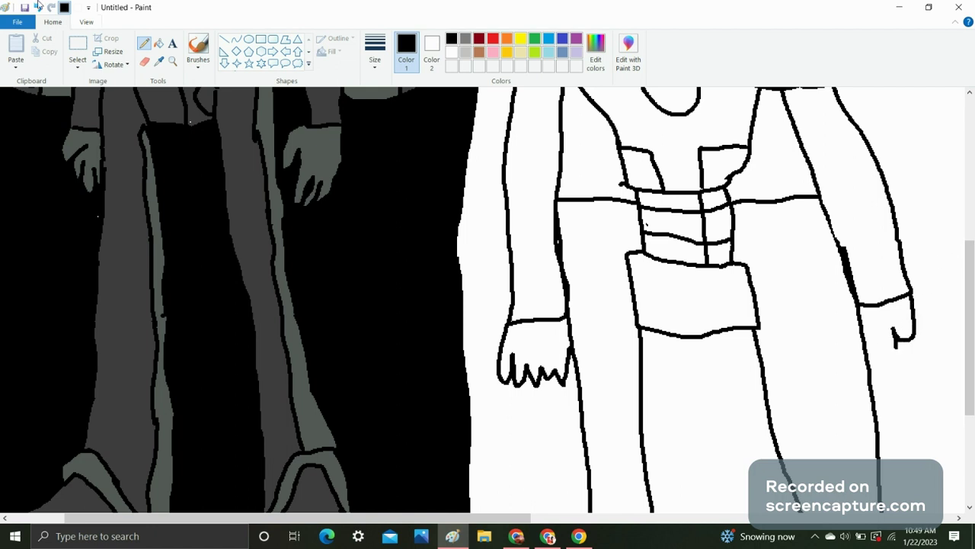
pyautogui.click(38, 6)
pyautogui.moveTo(917, 291)
pyautogui.mouseDown()
pyautogui.moveTo(917, 330)
pyautogui.moveTo(904, 318)
pyautogui.moveTo(908, 331)
pyautogui.moveTo(865, 314)
pyautogui.mouseUp()
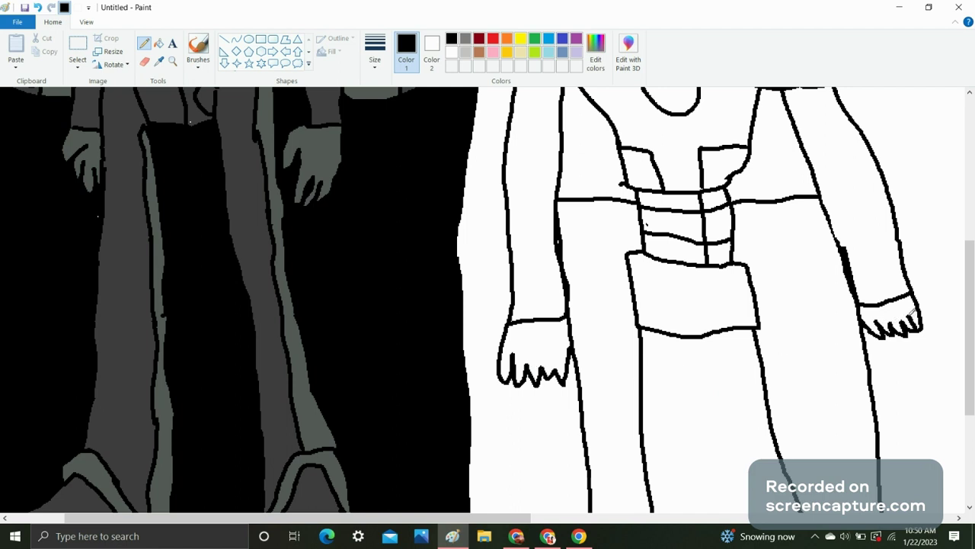
# - Erase a curved outline into the black background beside the left-hand arm and fill the enclosed area with white
pyautogui.scroll(5, 694, 364)
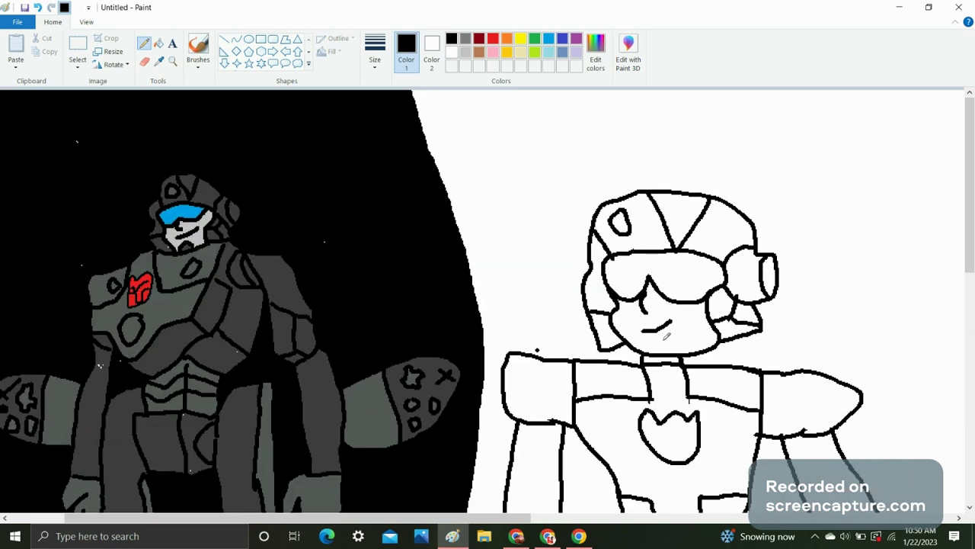
pyautogui.scroll(-3, 667, 336)
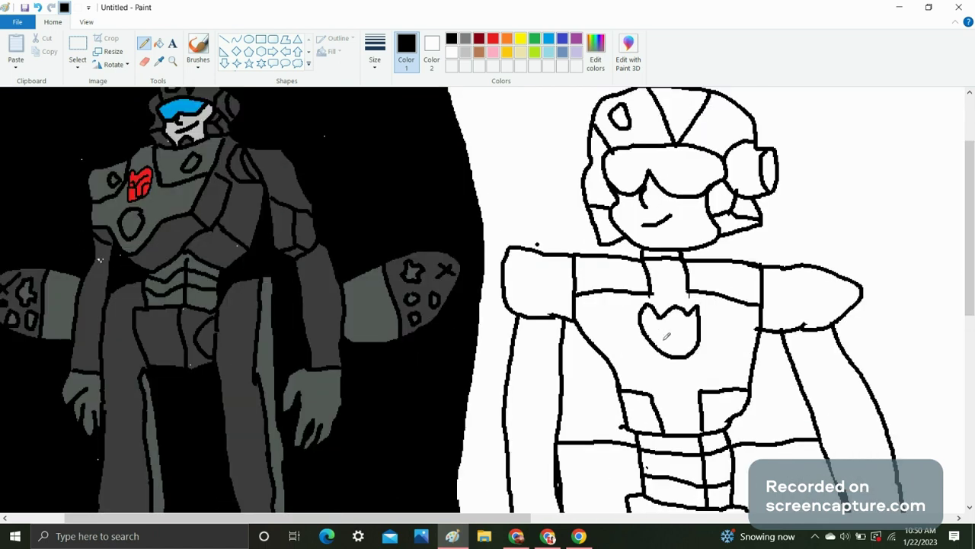
pyautogui.scroll(-6, 667, 335)
pyautogui.scroll(6, 450, 240)
pyautogui.click(145, 61)
pyautogui.scroll(-6, 450, 240)
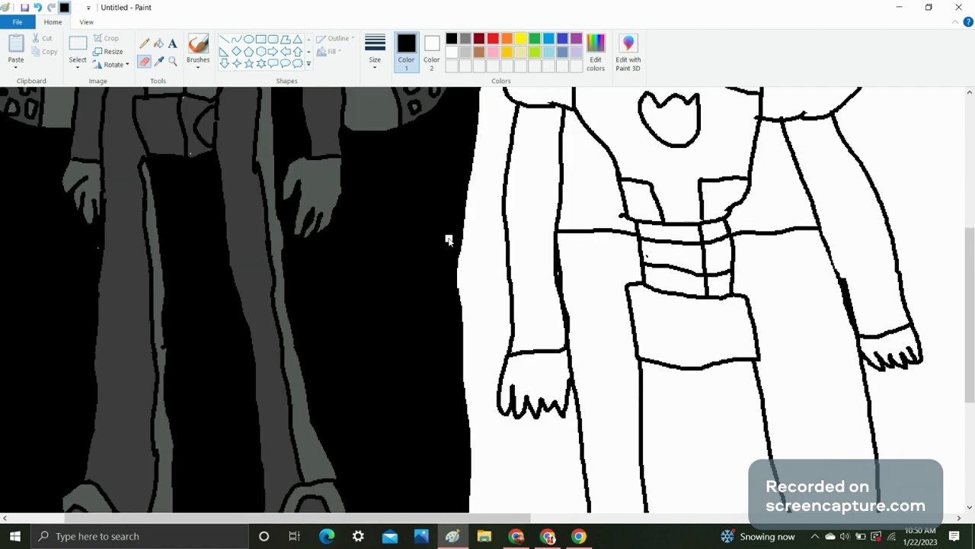
pyautogui.moveTo(469, 172)
pyautogui.mouseDown()
pyautogui.moveTo(409, 201)
pyautogui.moveTo(383, 231)
pyautogui.moveTo(378, 269)
pyautogui.moveTo(391, 310)
pyautogui.moveTo(461, 367)
pyautogui.mouseUp()
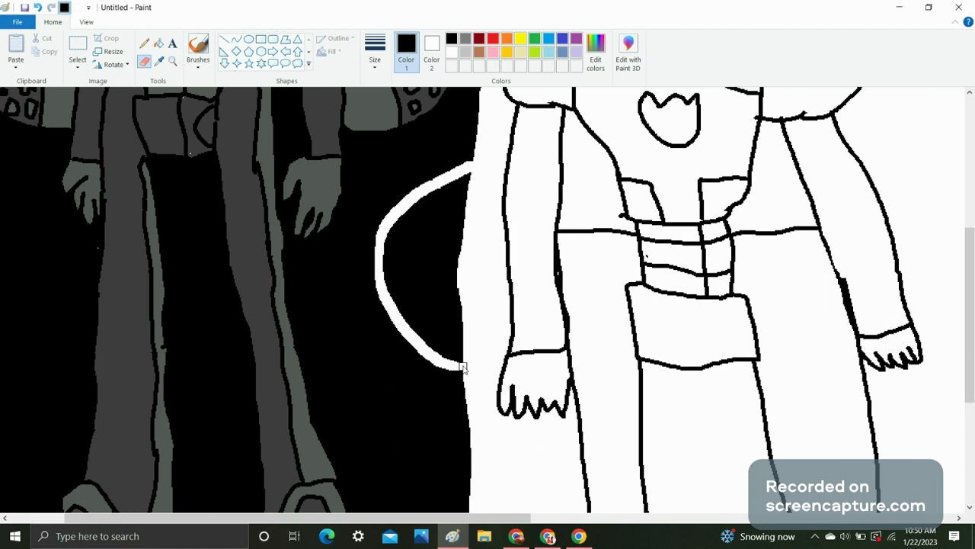
pyautogui.click(158, 43)
pyautogui.click(451, 52)
pyautogui.click(453, 244)
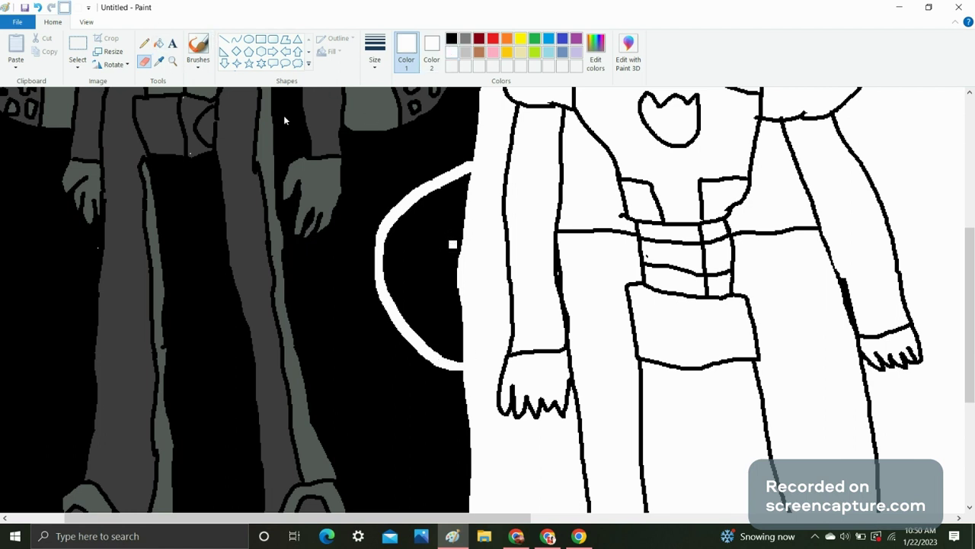
pyautogui.click(158, 44)
pyautogui.click(436, 257)
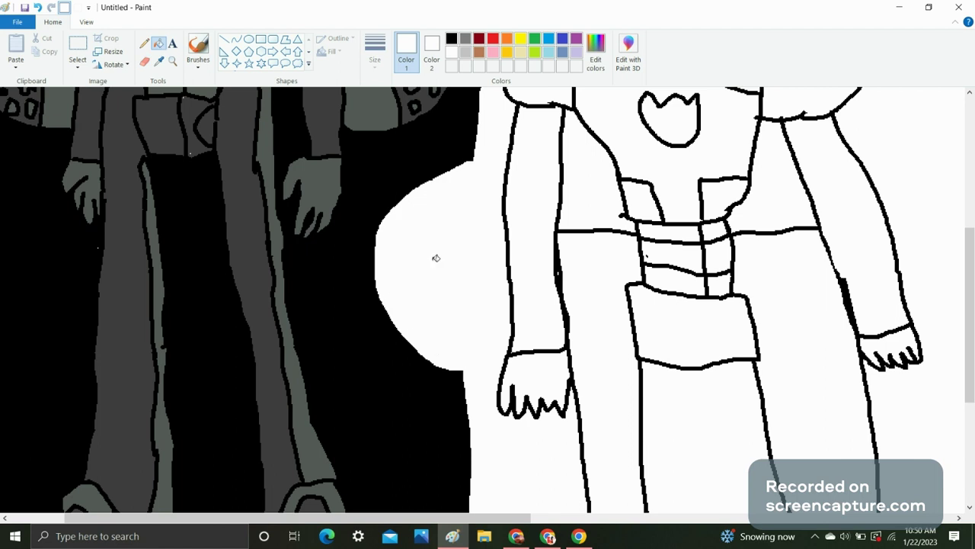
# - Draw a rounded black wing outline behind the left-hand forearm in the cleared area, with a vertical dividing line near the arm
pyautogui.click(158, 61)
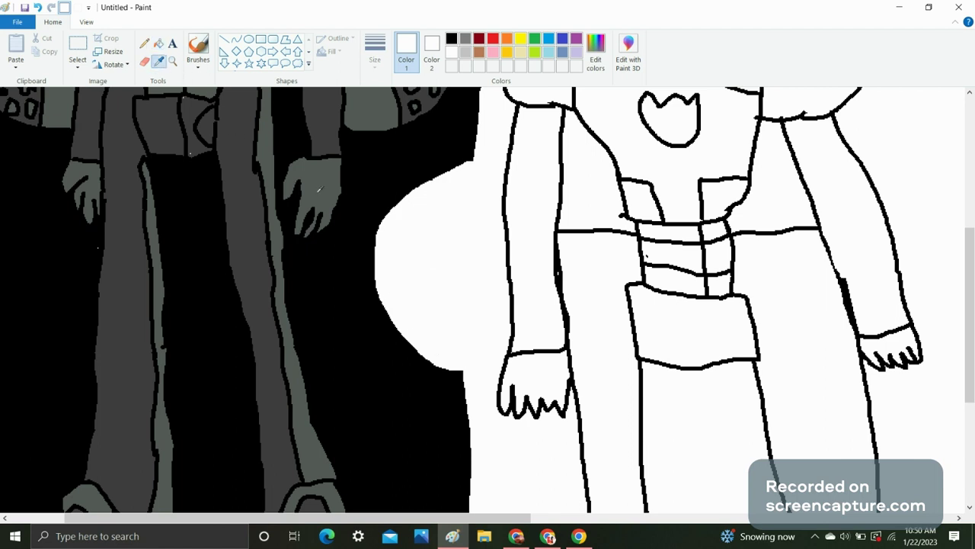
pyautogui.click(144, 43)
pyautogui.moveTo(505, 177)
pyautogui.mouseDown()
pyautogui.moveTo(455, 194)
pyautogui.moveTo(428, 235)
pyautogui.mouseUp()
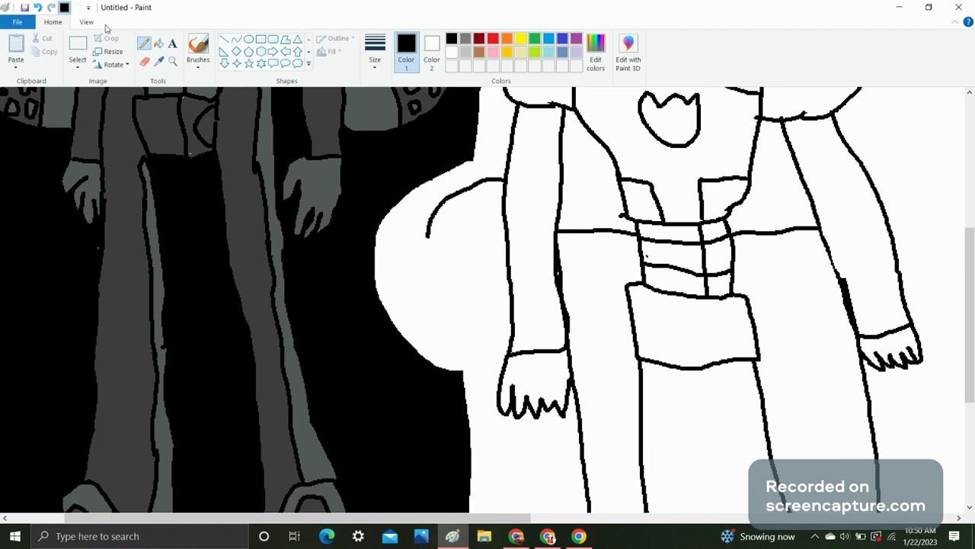
pyautogui.click(37, 7)
pyautogui.moveTo(506, 192)
pyautogui.mouseDown()
pyautogui.moveTo(429, 196)
pyautogui.moveTo(402, 217)
pyautogui.moveTo(399, 236)
pyautogui.moveTo(401, 260)
pyautogui.moveTo(424, 287)
pyautogui.moveTo(511, 308)
pyautogui.mouseUp()
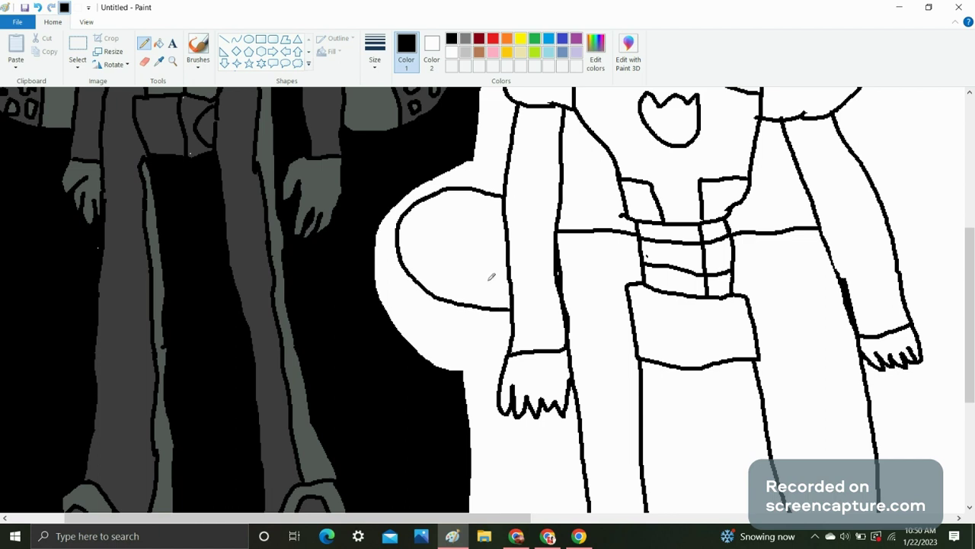
pyautogui.scroll(2, 442, 208)
pyautogui.scroll(-2, 491, 222)
pyautogui.moveTo(479, 190); pyautogui.dragTo(482, 309)
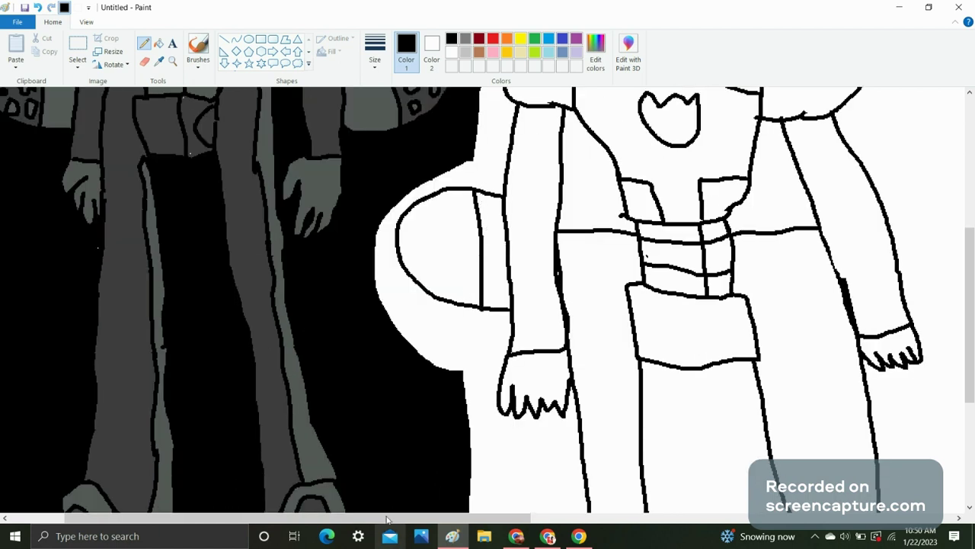
# - Draw a matching larger rounded wing outline behind the right-hand arm, with a slanted dividing line near the arm
pyautogui.moveTo(386, 518); pyautogui.dragTo(537, 518)
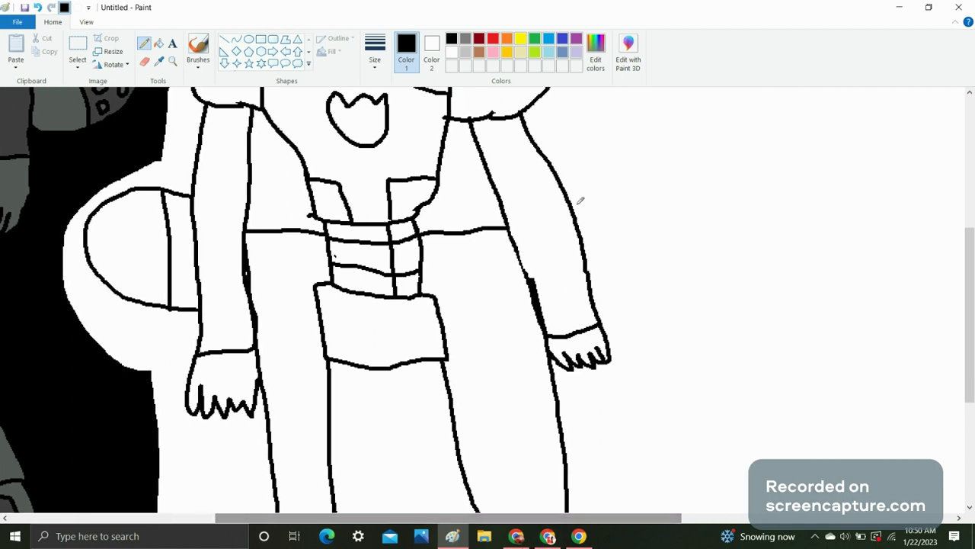
pyautogui.moveTo(562, 187)
pyautogui.mouseDown()
pyautogui.moveTo(629, 162)
pyautogui.moveTo(682, 172)
pyautogui.moveTo(731, 222)
pyautogui.moveTo(716, 259)
pyautogui.moveTo(678, 285)
pyautogui.moveTo(595, 295)
pyautogui.mouseUp()
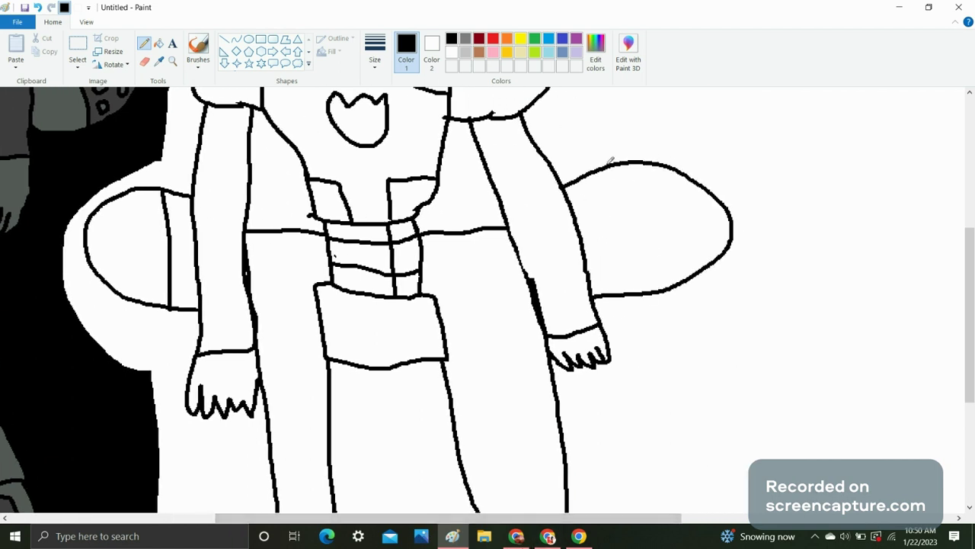
pyautogui.moveTo(609, 161); pyautogui.dragTo(635, 285)
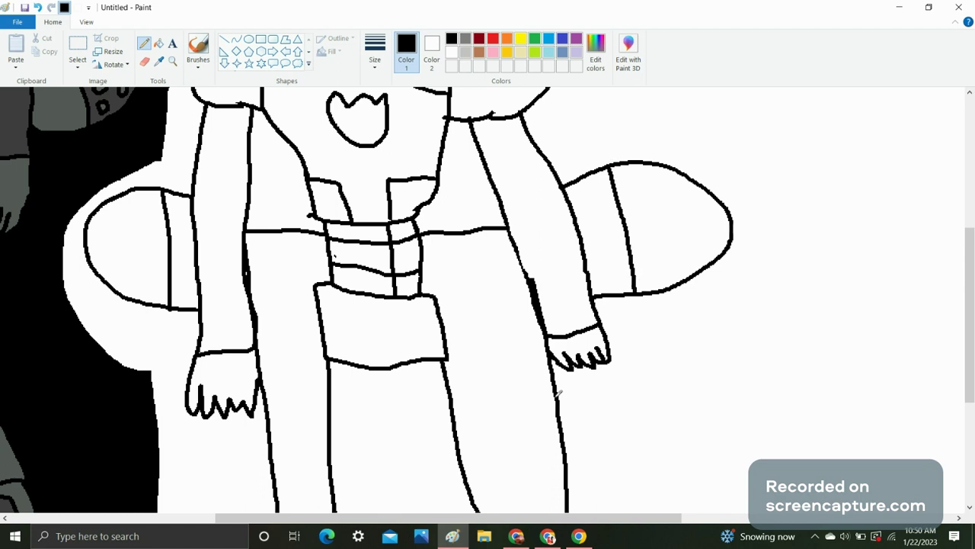
# - Draw an X on the right-hand wing, and an X, three small ovals and a small square on the left-hand wing
pyautogui.scroll(3, 378, 452)
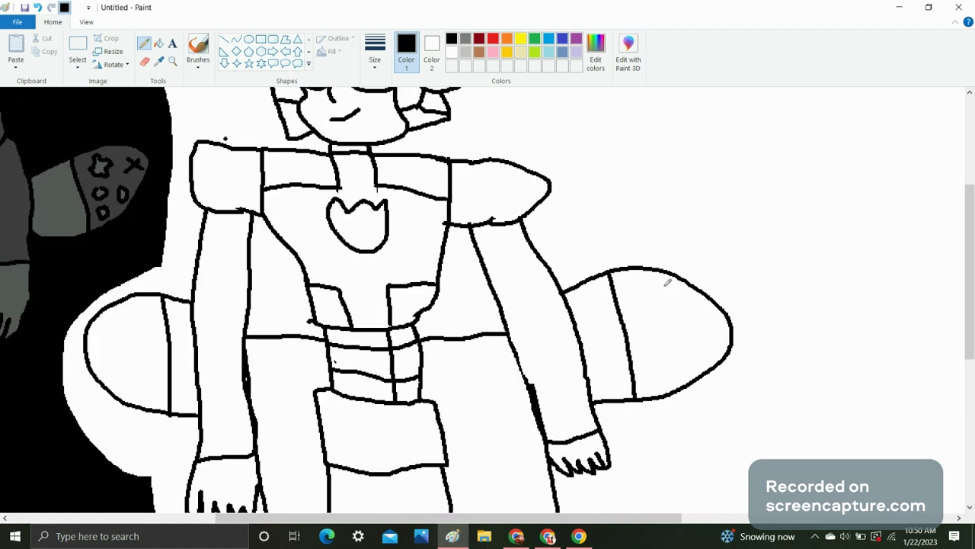
pyautogui.moveTo(663, 286)
pyautogui.mouseDown()
pyautogui.moveTo(694, 314)
pyautogui.moveTo(689, 287)
pyautogui.mouseUp()
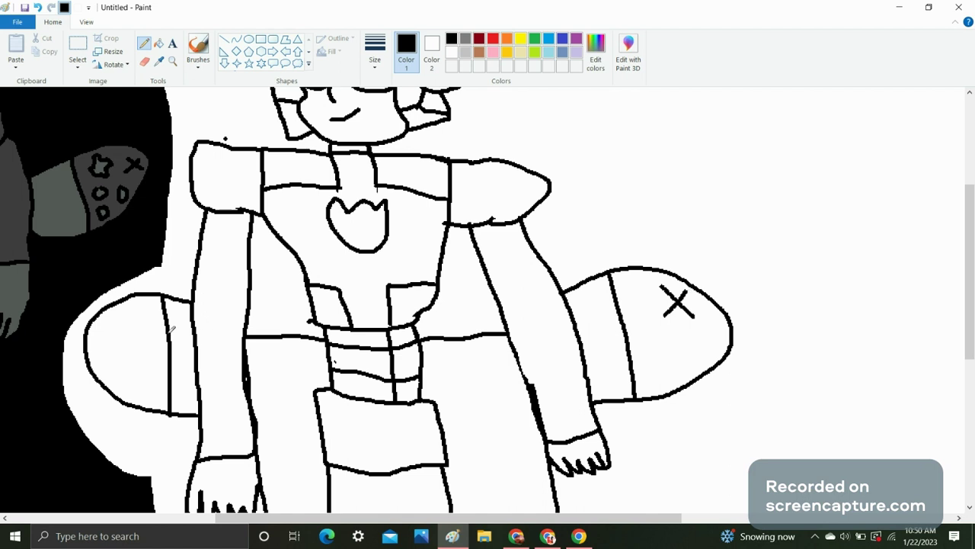
pyautogui.moveTo(115, 320)
pyautogui.mouseDown()
pyautogui.moveTo(140, 347)
pyautogui.moveTo(116, 331)
pyautogui.moveTo(112, 339)
pyautogui.moveTo(133, 321)
pyautogui.moveTo(141, 357)
pyautogui.moveTo(125, 366)
pyautogui.moveTo(138, 374)
pyautogui.moveTo(137, 354)
pyautogui.moveTo(164, 374)
pyautogui.mouseUp()
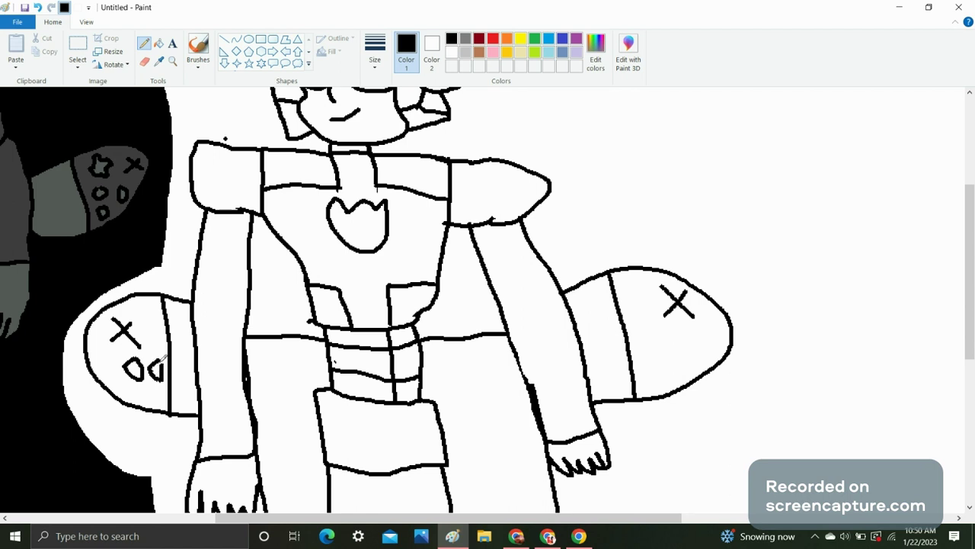
pyautogui.moveTo(152, 315)
pyautogui.mouseDown()
pyautogui.moveTo(149, 343)
pyautogui.moveTo(156, 314)
pyautogui.mouseUp()
pyautogui.moveTo(256, 517)
pyautogui.mouseDown()
pyautogui.moveTo(84, 505)
pyautogui.moveTo(125, 521)
pyautogui.mouseUp()
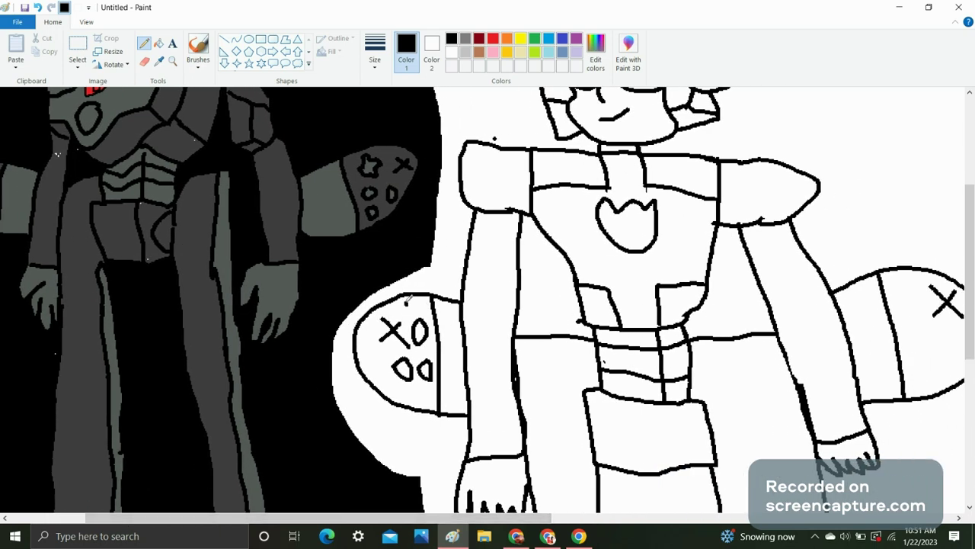
pyautogui.moveTo(408, 298)
pyautogui.mouseDown()
pyautogui.moveTo(423, 309)
pyautogui.moveTo(407, 313)
pyautogui.moveTo(408, 301)
pyautogui.mouseUp()
# - Add a plus-shaped outline and small rounded shapes around the X on the right-hand wing
pyautogui.moveTo(312, 519); pyautogui.dragTo(464, 518)
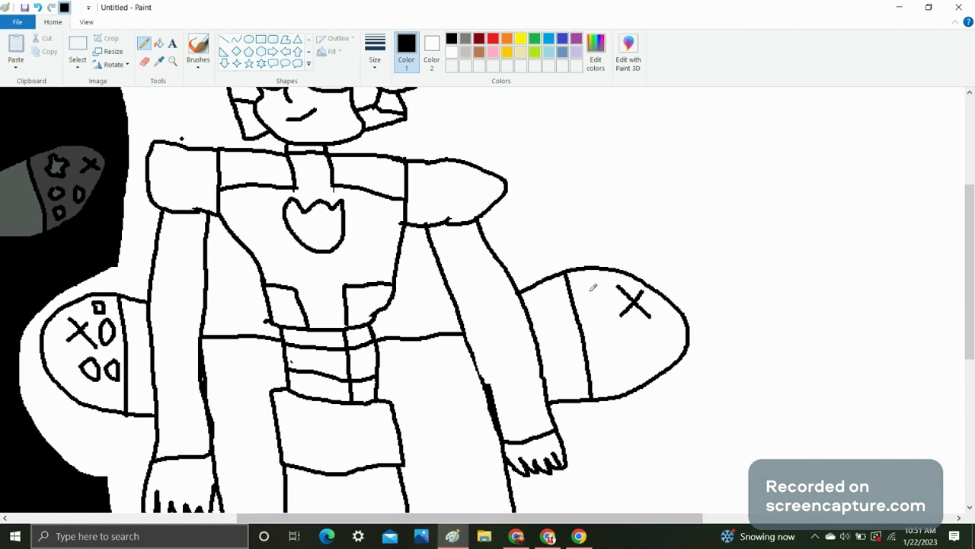
pyautogui.moveTo(577, 294)
pyautogui.mouseDown()
pyautogui.moveTo(582, 280)
pyautogui.moveTo(609, 288)
pyautogui.moveTo(609, 328)
pyautogui.moveTo(583, 320)
pyautogui.moveTo(583, 294)
pyautogui.mouseUp()
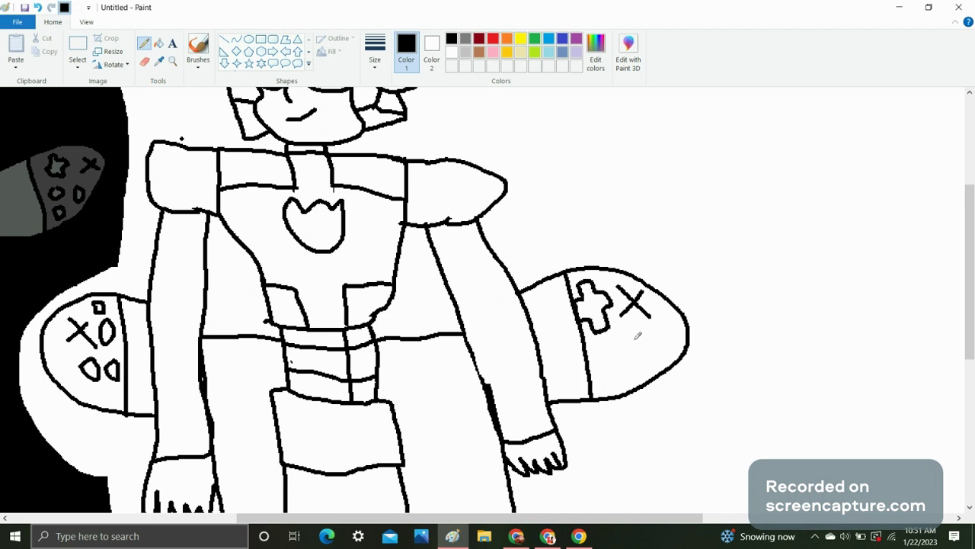
pyautogui.moveTo(637, 338)
pyautogui.mouseDown()
pyautogui.moveTo(619, 352)
pyautogui.moveTo(636, 335)
pyautogui.moveTo(653, 343)
pyautogui.moveTo(663, 323)
pyautogui.mouseUp()
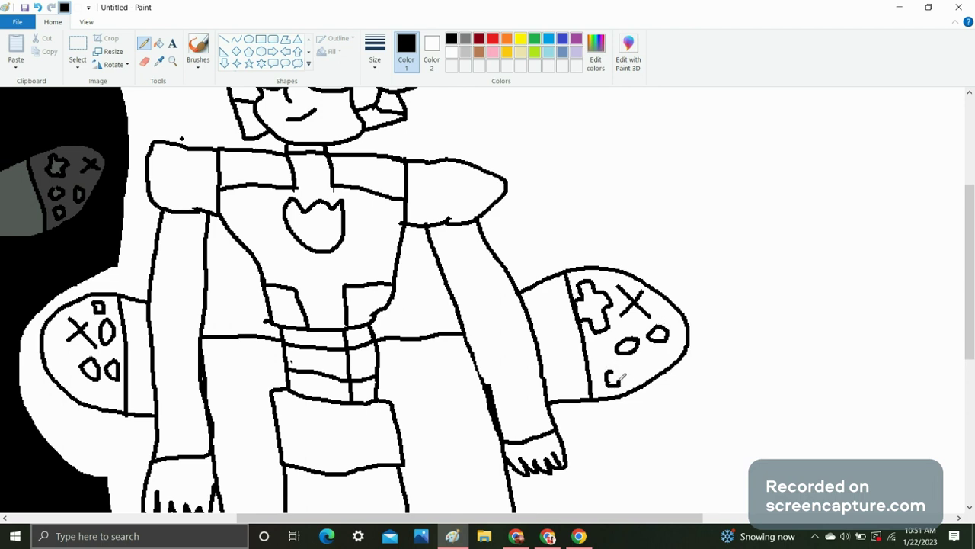
# - Zoom out and examine the whole new robot outline from helmet to feet beside the dark robot
pyautogui.scroll(3, 440, 288)
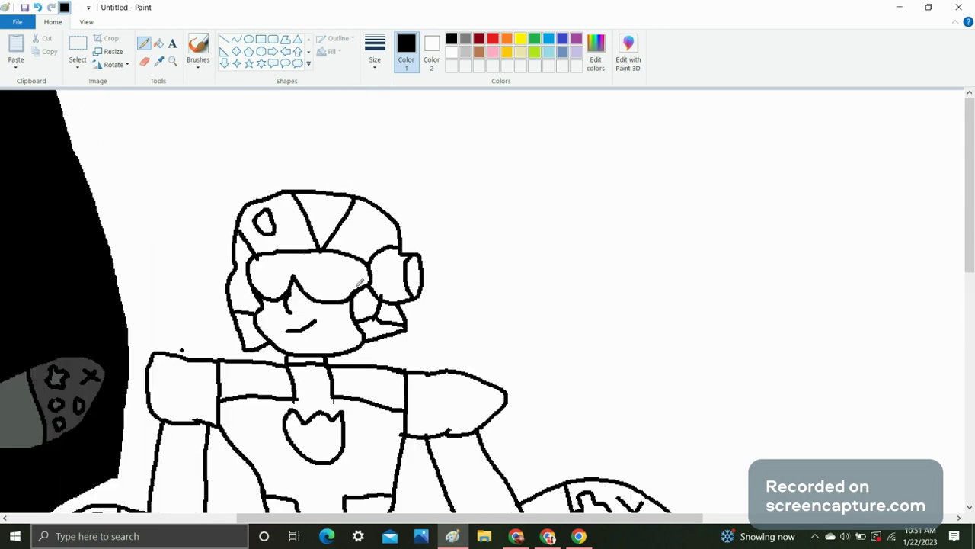
pyautogui.click(86, 22)
pyautogui.click(43, 51)
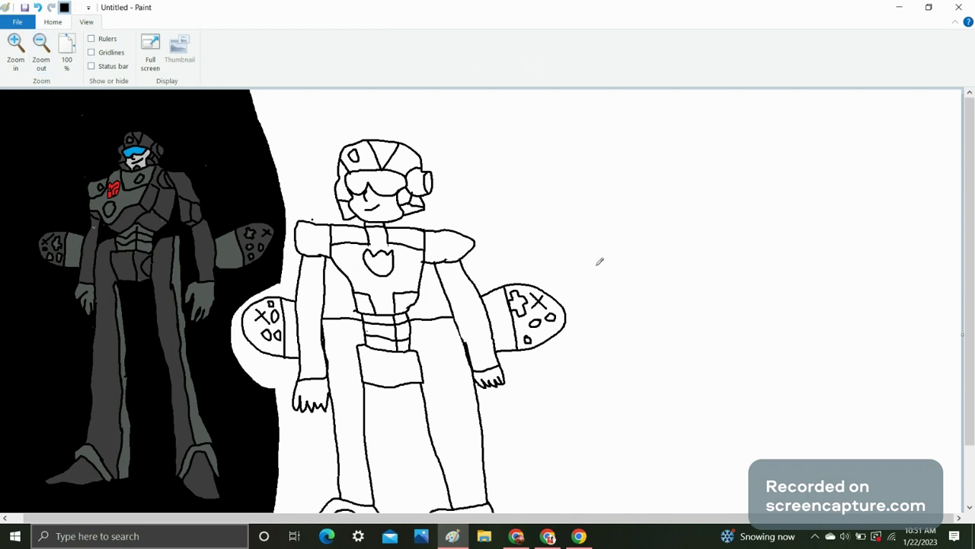
pyautogui.scroll(-3, 581, 275)
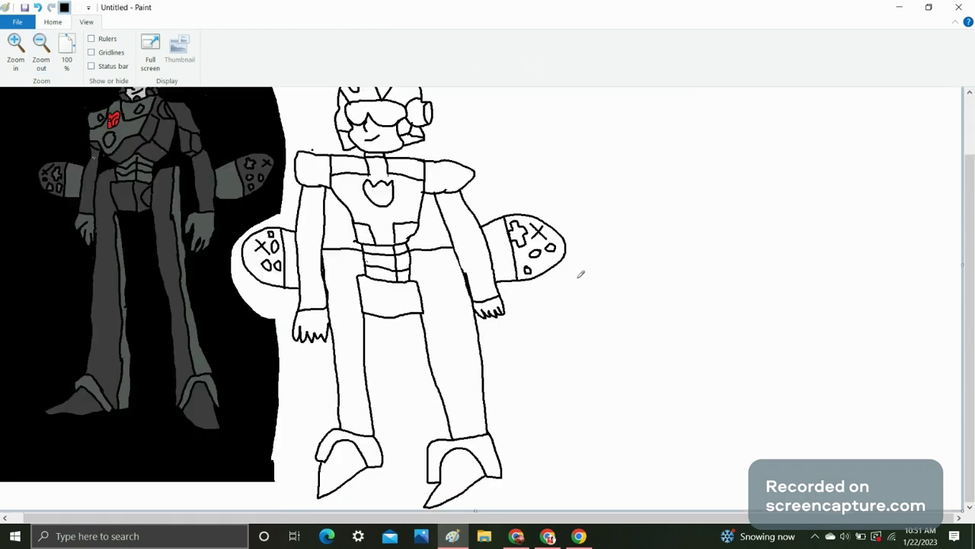
pyautogui.scroll(3, 581, 274)
pyautogui.click(61, 22)
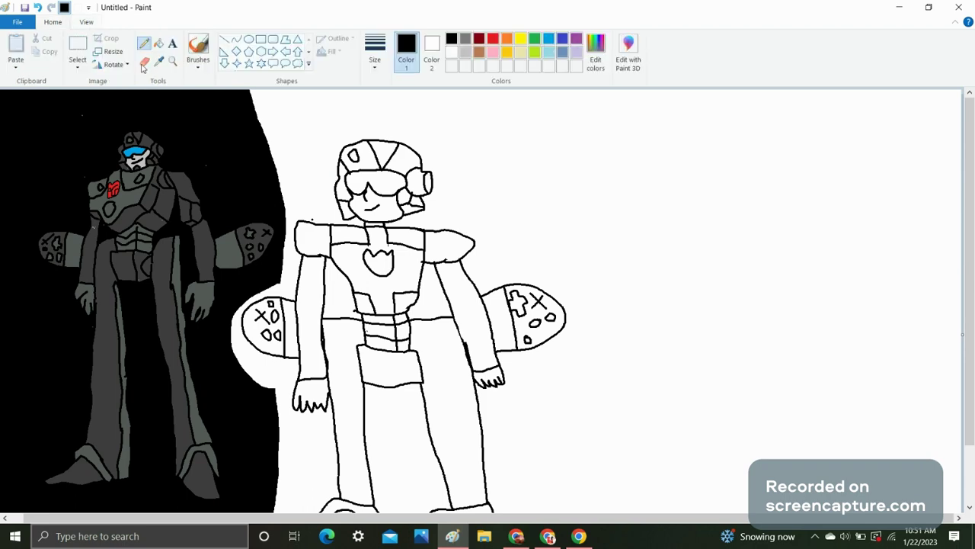
# - Erase the horizontal lines across the upper chest and the two small panels at the base of the torso
pyautogui.click(173, 61)
pyautogui.click(418, 268)
pyautogui.click(496, 292)
pyautogui.click(312, 250)
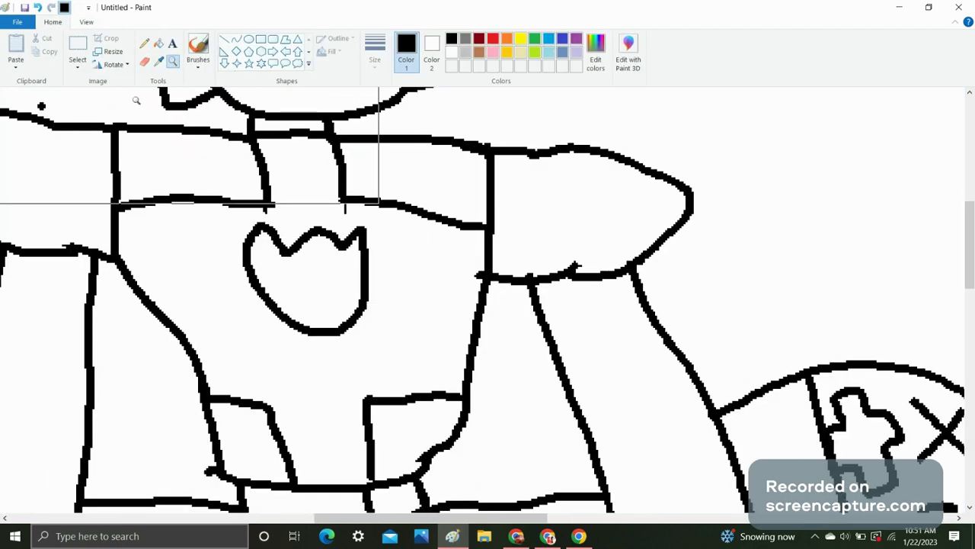
pyautogui.click(145, 61)
pyautogui.moveTo(257, 214)
pyautogui.mouseDown()
pyautogui.moveTo(257, 203)
pyautogui.moveTo(118, 211)
pyautogui.mouseUp()
pyautogui.moveTo(364, 200)
pyautogui.mouseDown()
pyautogui.moveTo(348, 196)
pyautogui.moveTo(475, 224)
pyautogui.mouseUp()
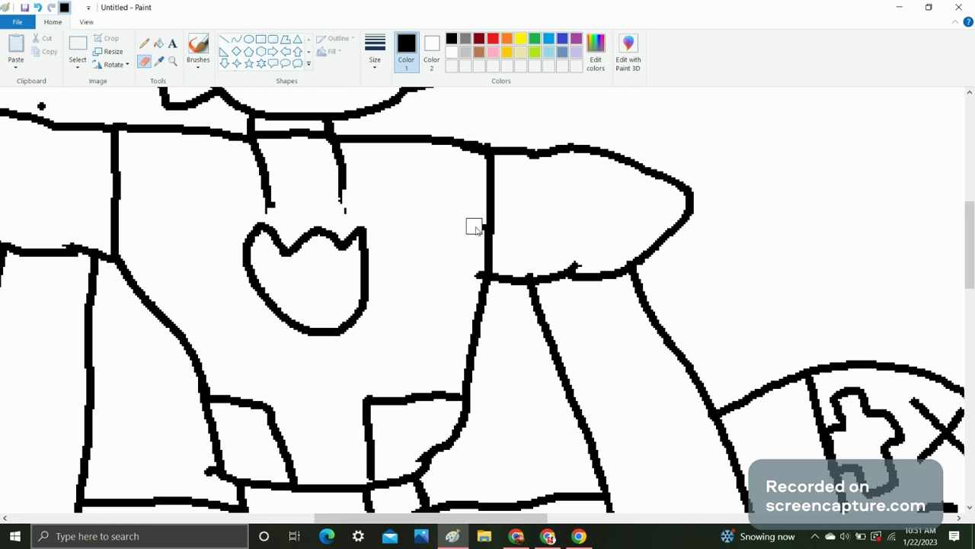
pyautogui.scroll(-3, 437, 298)
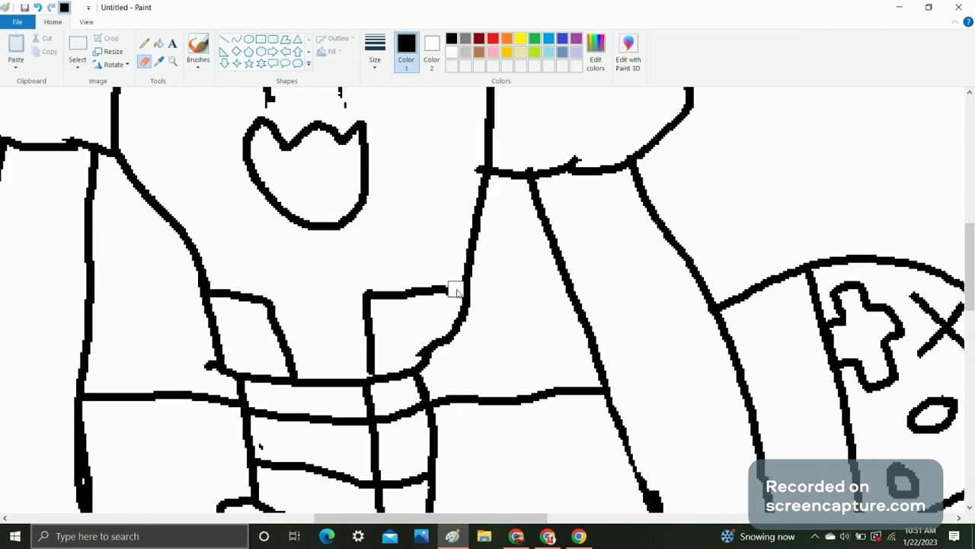
pyautogui.moveTo(456, 290)
pyautogui.mouseDown()
pyautogui.moveTo(368, 296)
pyautogui.moveTo(369, 371)
pyautogui.moveTo(304, 353)
pyautogui.moveTo(291, 370)
pyautogui.moveTo(263, 300)
pyautogui.moveTo(221, 293)
pyautogui.mouseUp()
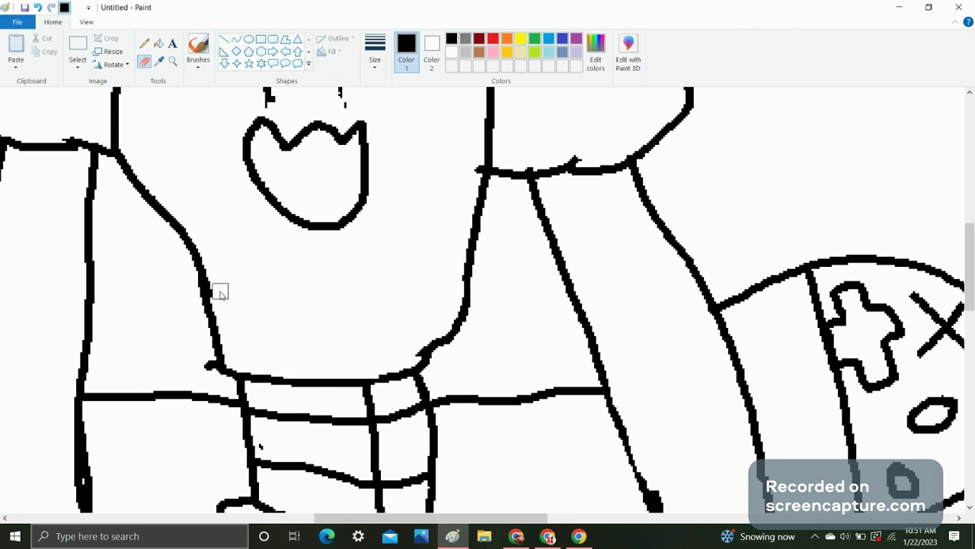
# - Sample the dark robot's dark grey and fill the upper panels of the new robot's helmet with it
pyautogui.click(86, 21)
pyautogui.click(47, 50)
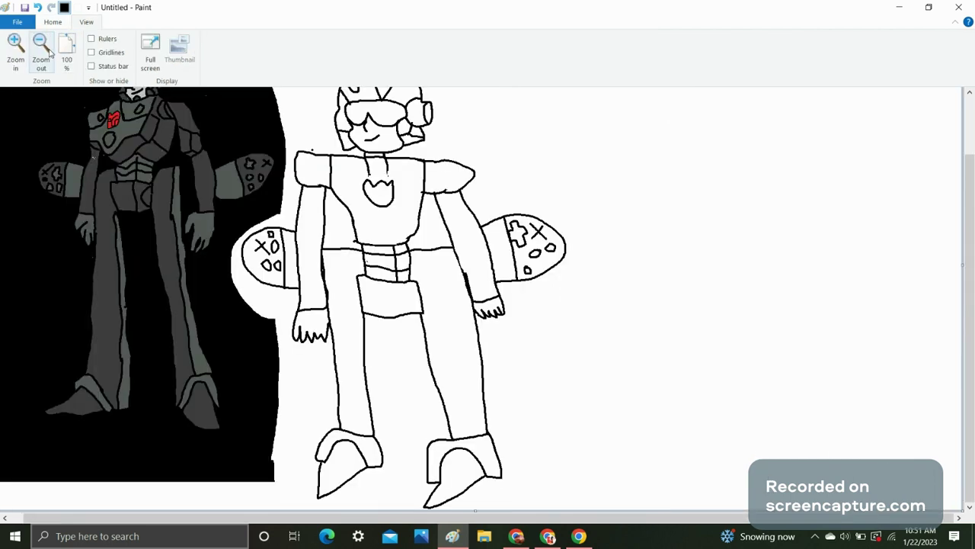
pyautogui.click(49, 51)
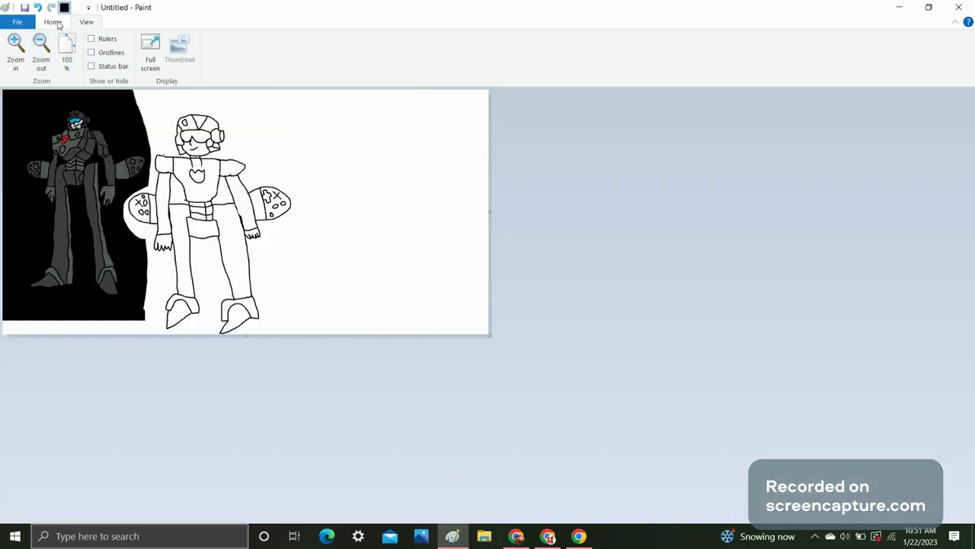
pyautogui.click(53, 21)
pyautogui.click(172, 61)
pyautogui.click(114, 153)
pyautogui.click(204, 107)
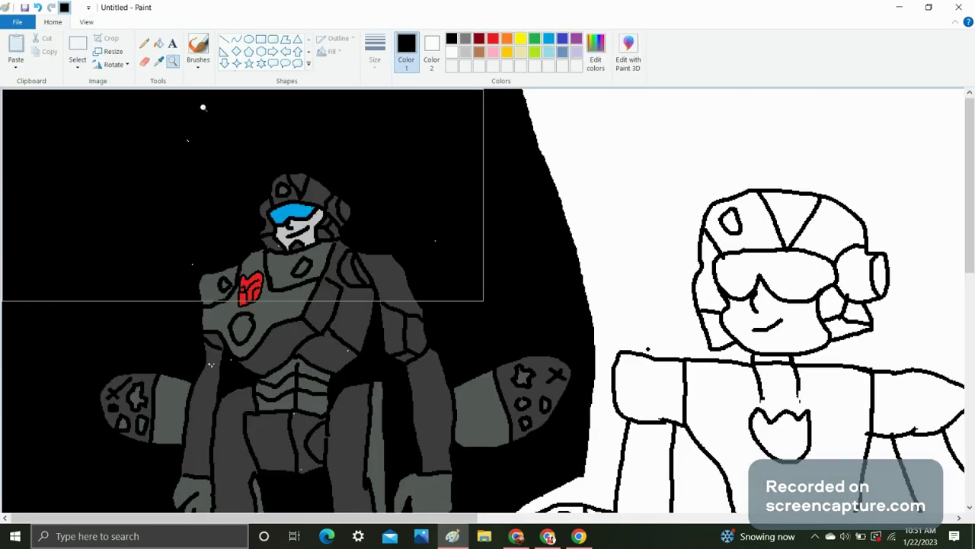
pyautogui.click(158, 61)
pyautogui.click(324, 193)
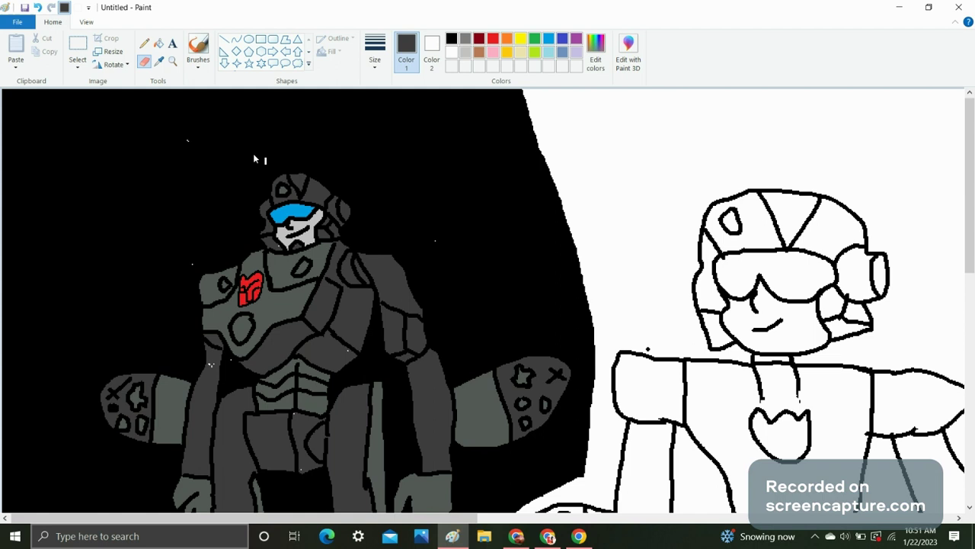
pyautogui.click(158, 44)
pyautogui.click(823, 239)
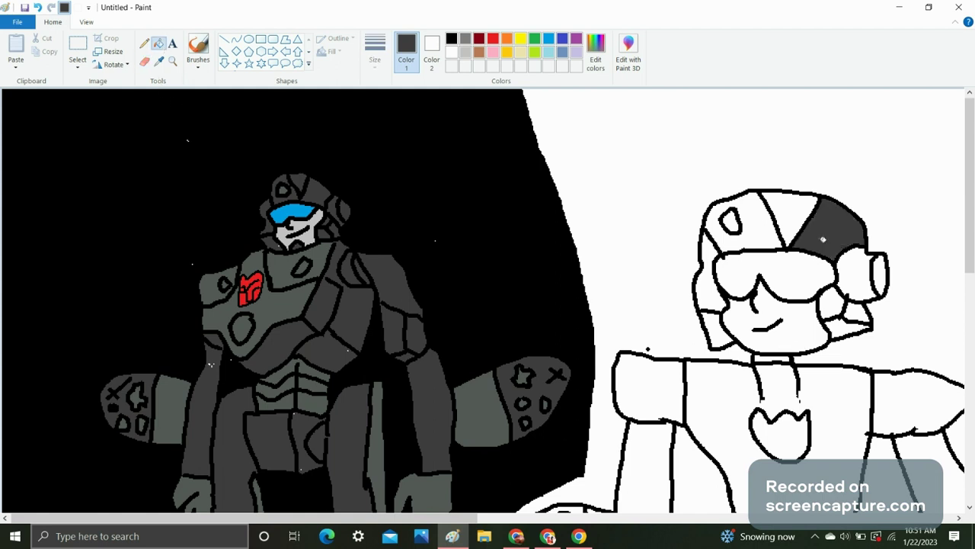
pyautogui.click(800, 221)
pyautogui.click(761, 233)
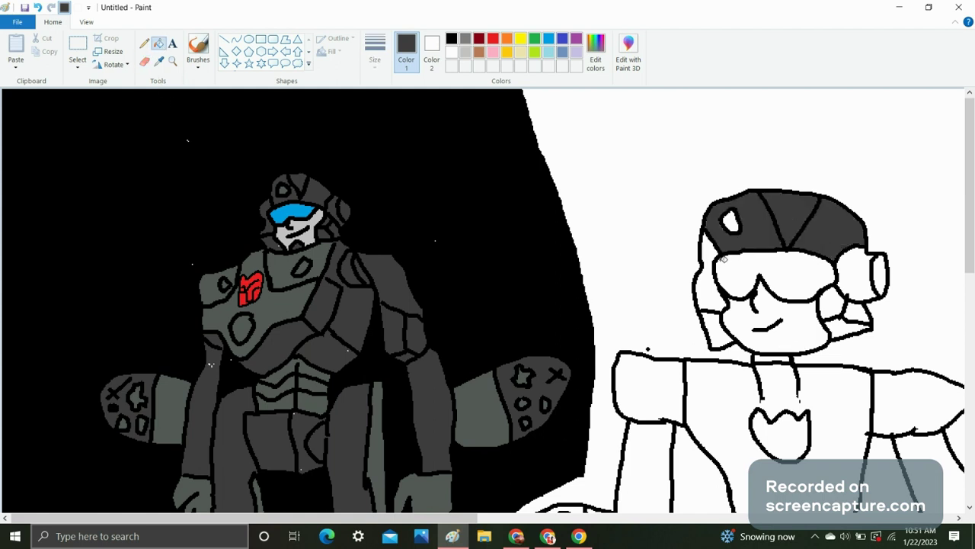
# - Fill the helmet's side flaps on both sides of the face and the round ear piece with dark grey
pyautogui.click(708, 294)
pyautogui.click(720, 326)
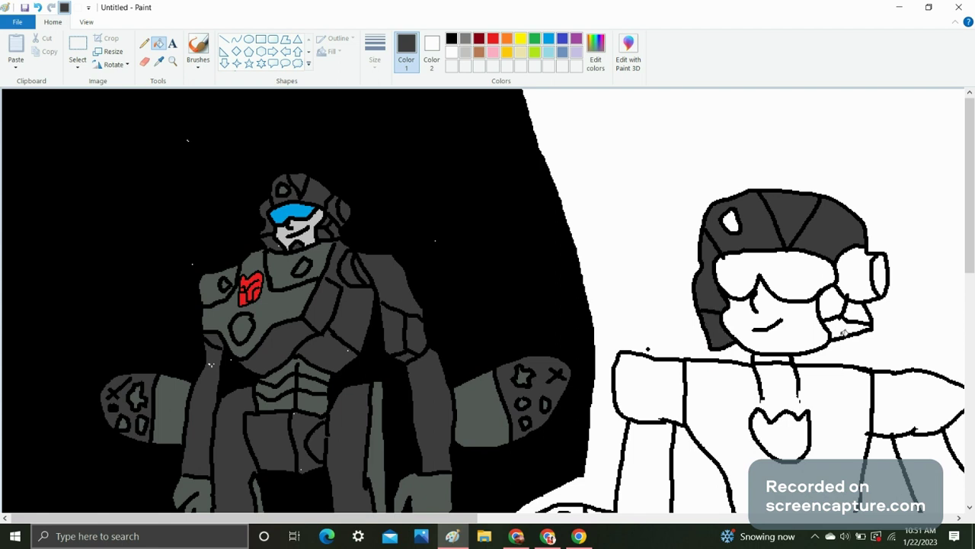
pyautogui.click(845, 333)
pyautogui.click(829, 306)
pyautogui.click(858, 308)
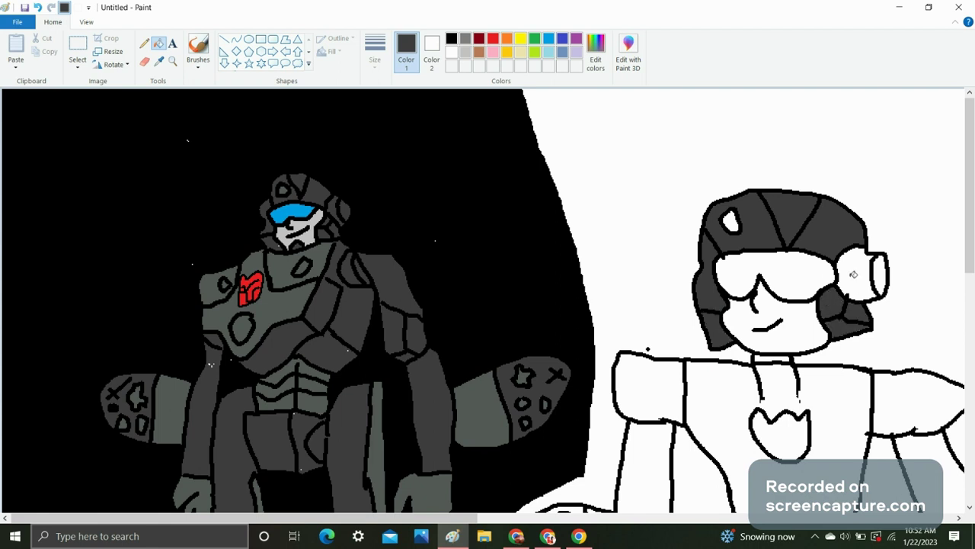
pyautogui.click(854, 275)
pyautogui.click(882, 273)
# - Fill both shoulders, both arms and the marked outer wing sections with dark grey, leaving the wing symbols and the hands white
pyautogui.scroll(-3, 813, 305)
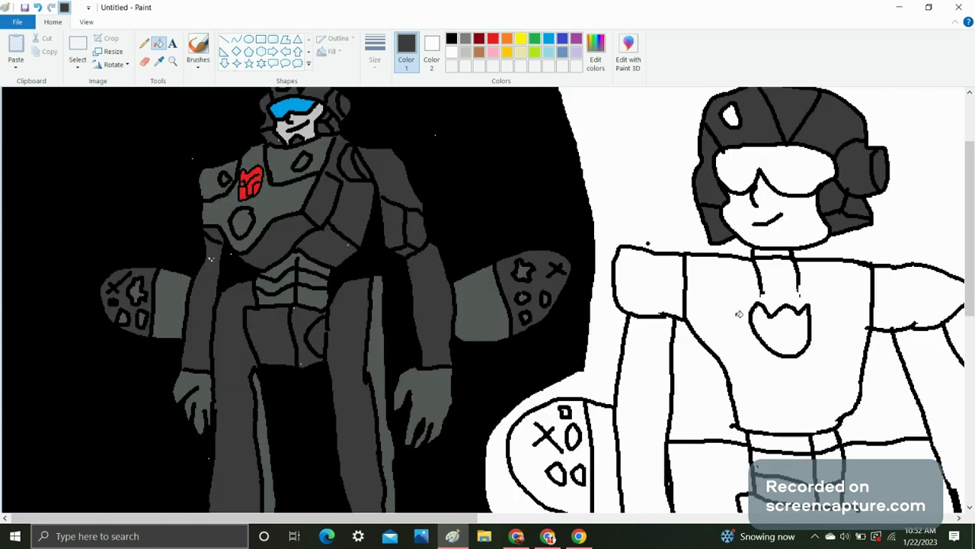
pyautogui.click(660, 280)
pyautogui.click(660, 363)
pyautogui.scroll(-6, 664, 358)
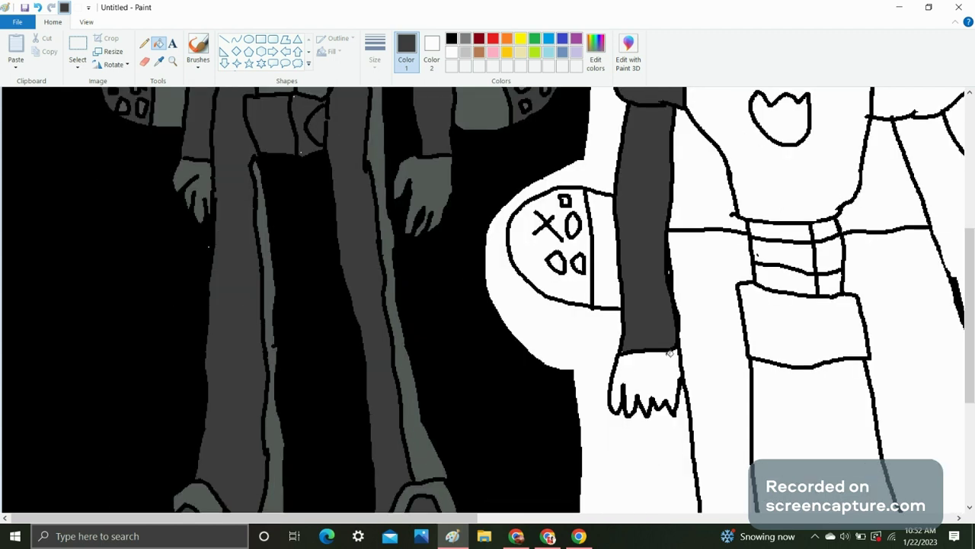
pyautogui.scroll(3, 676, 387)
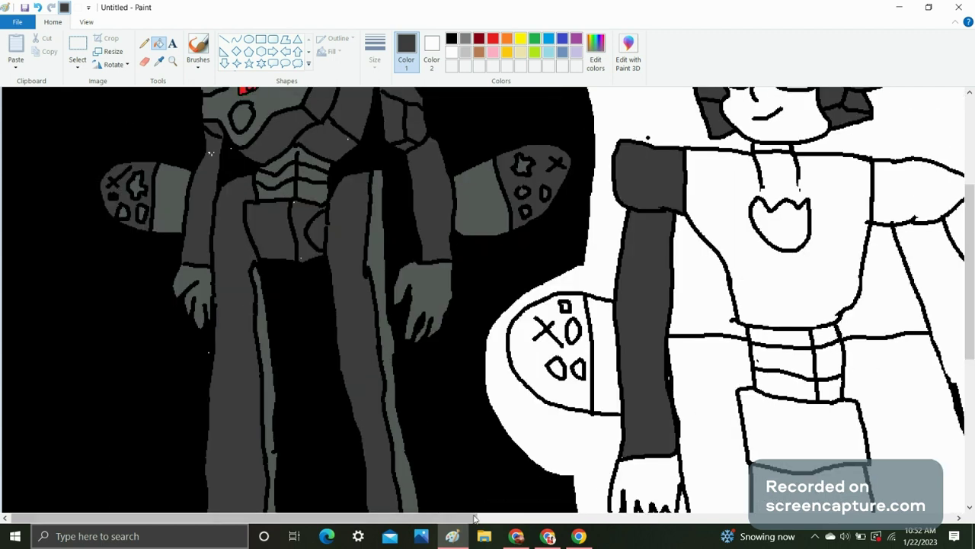
pyautogui.moveTo(441, 518); pyautogui.dragTo(509, 518)
pyautogui.click(780, 200)
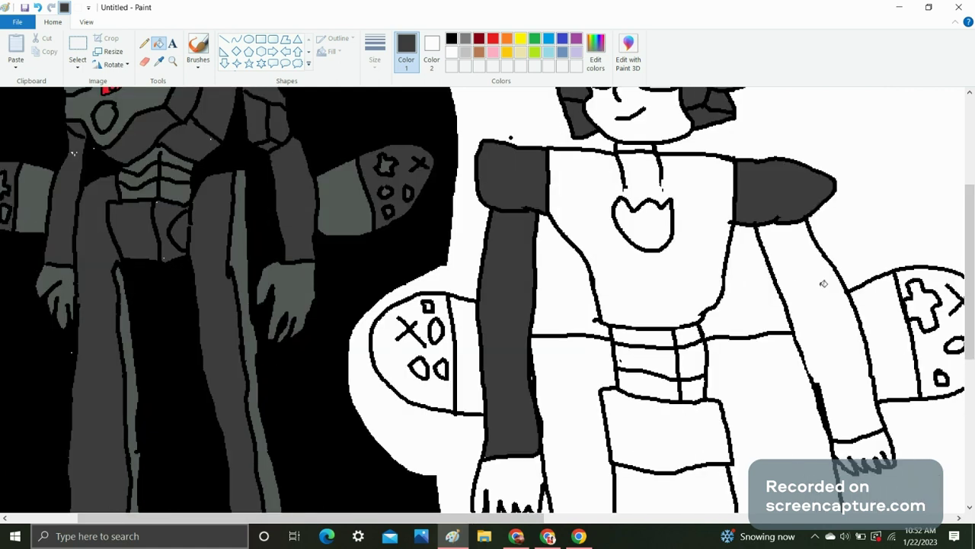
pyautogui.click(824, 284)
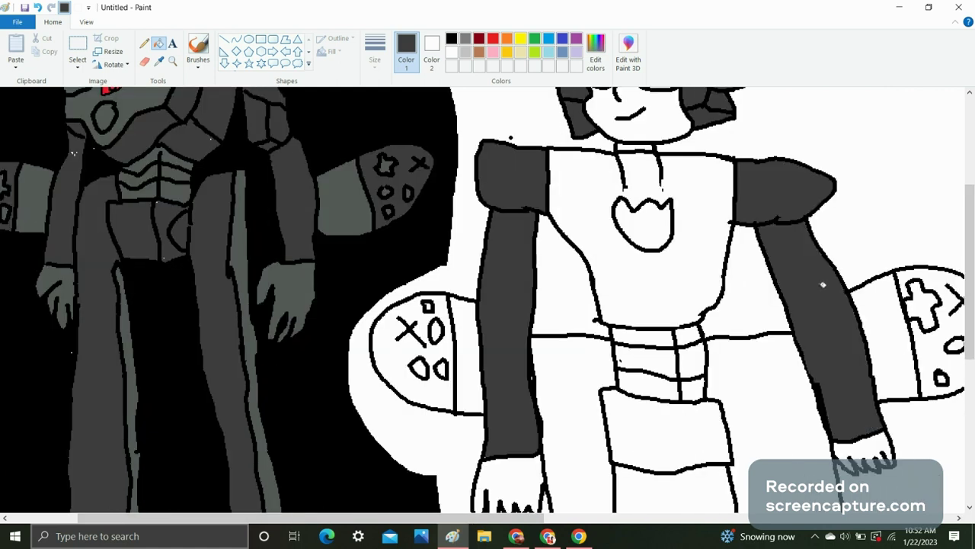
pyautogui.click(432, 350)
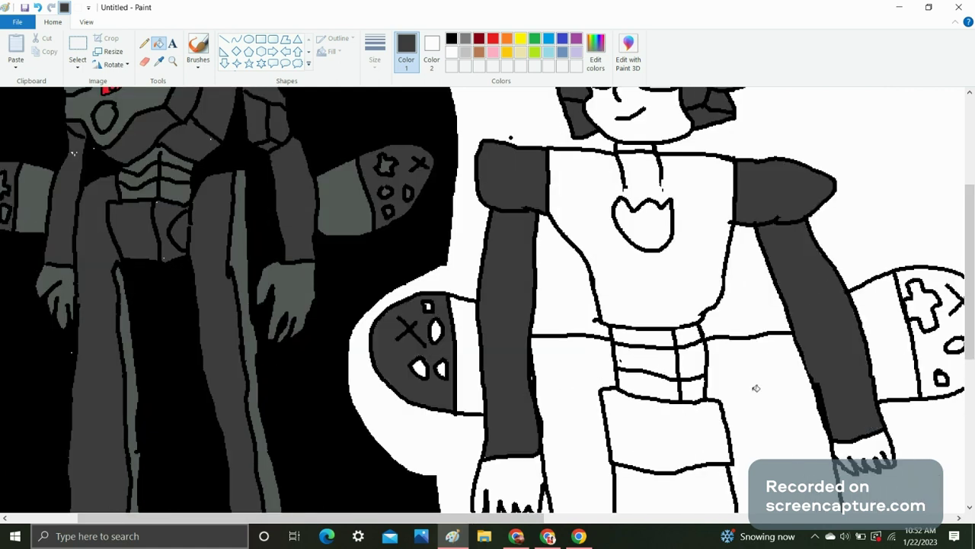
pyautogui.click(943, 343)
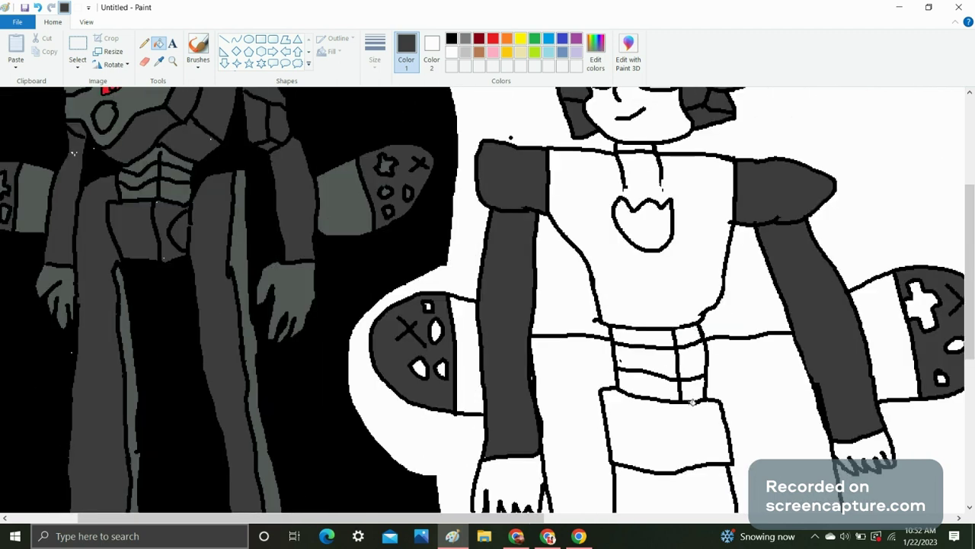
# - Fill the pelvis block, both legs and the pointed toes of both feet with dark grey
pyautogui.click(683, 419)
pyautogui.click(580, 362)
pyautogui.click(766, 394)
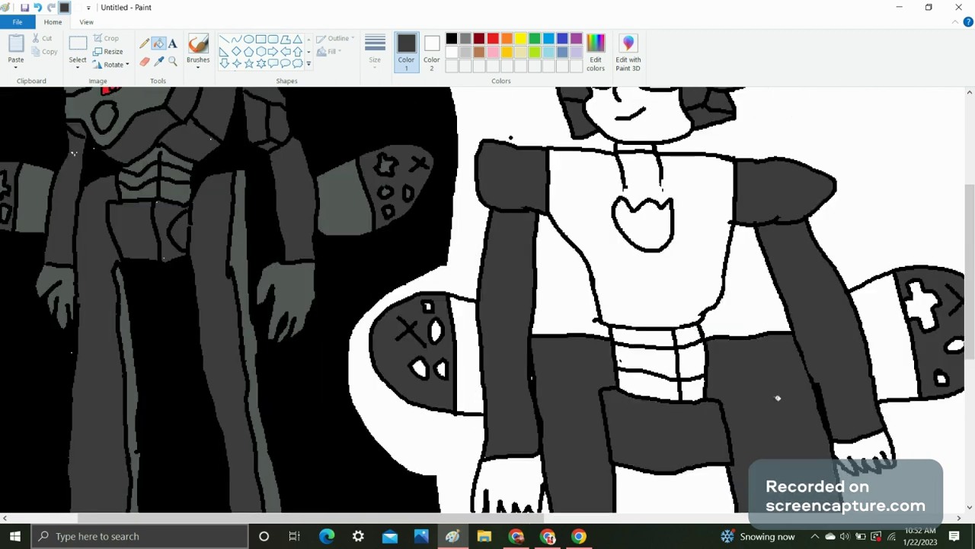
pyautogui.scroll(-5, 762, 385)
pyautogui.click(574, 434)
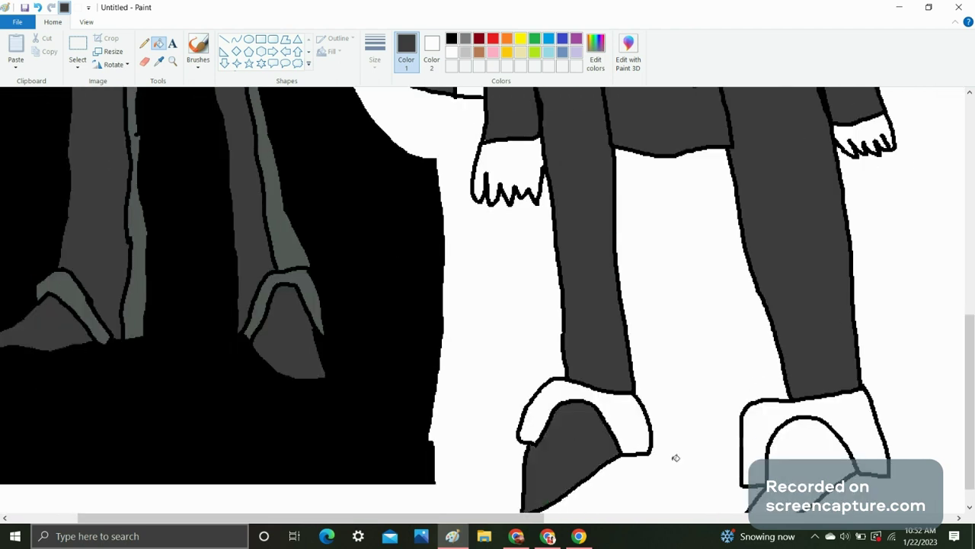
pyautogui.click(796, 474)
# - Sample the greenish grey from the dark robot's leg and fill both ankle cuffs and both hands with it
pyautogui.click(159, 61)
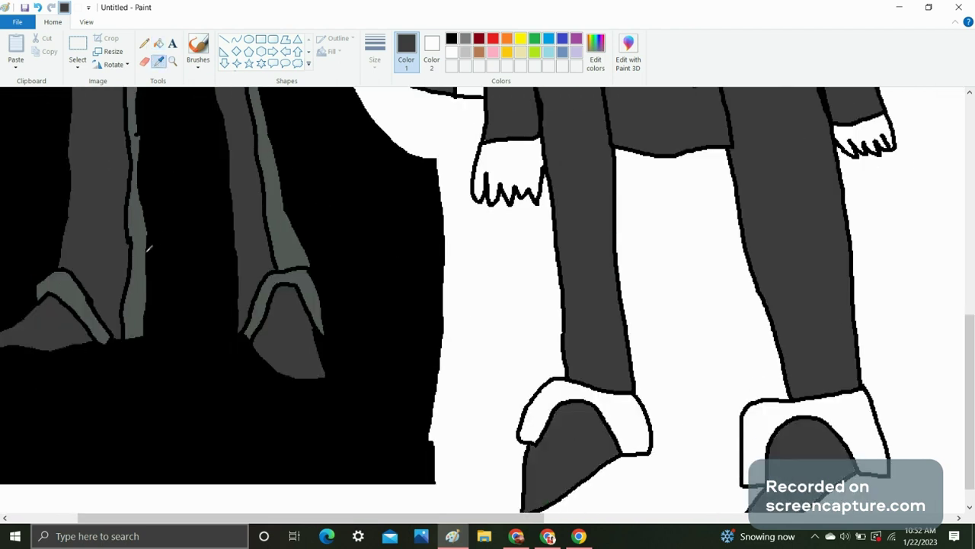
pyautogui.click(145, 255)
pyautogui.click(647, 424)
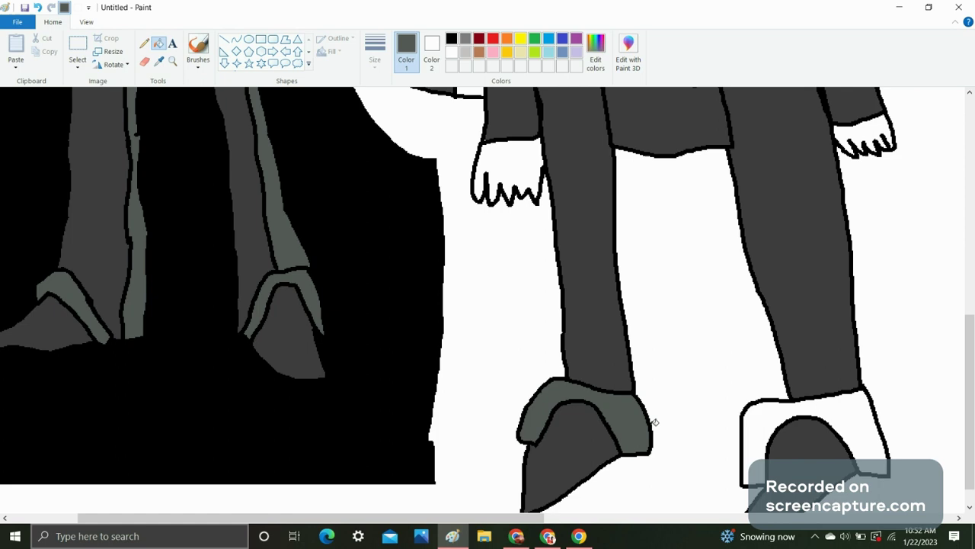
pyautogui.click(769, 419)
pyautogui.click(509, 170)
pyautogui.click(867, 136)
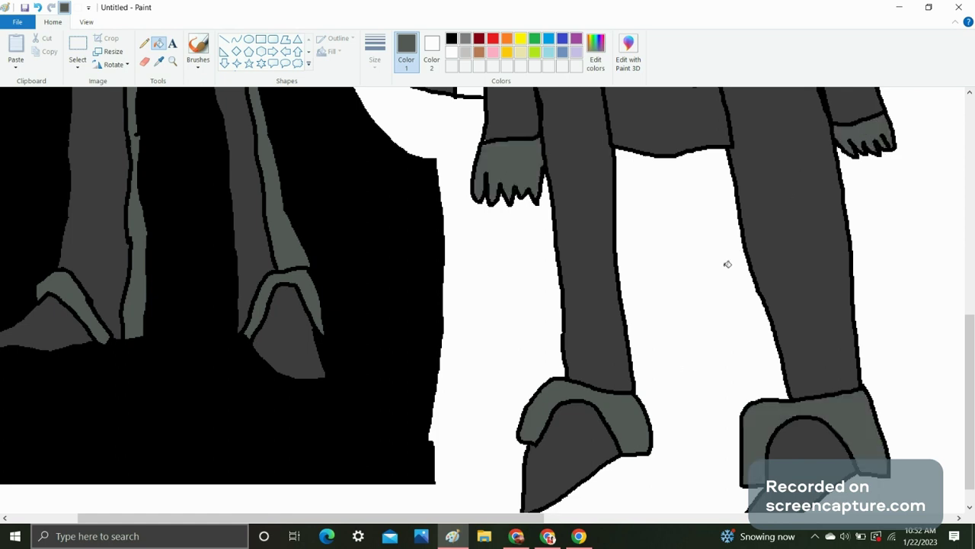
# - Fill the inner sections of both wings, next to the arms, with greenish grey
pyautogui.scroll(6, 727, 263)
pyautogui.click(464, 324)
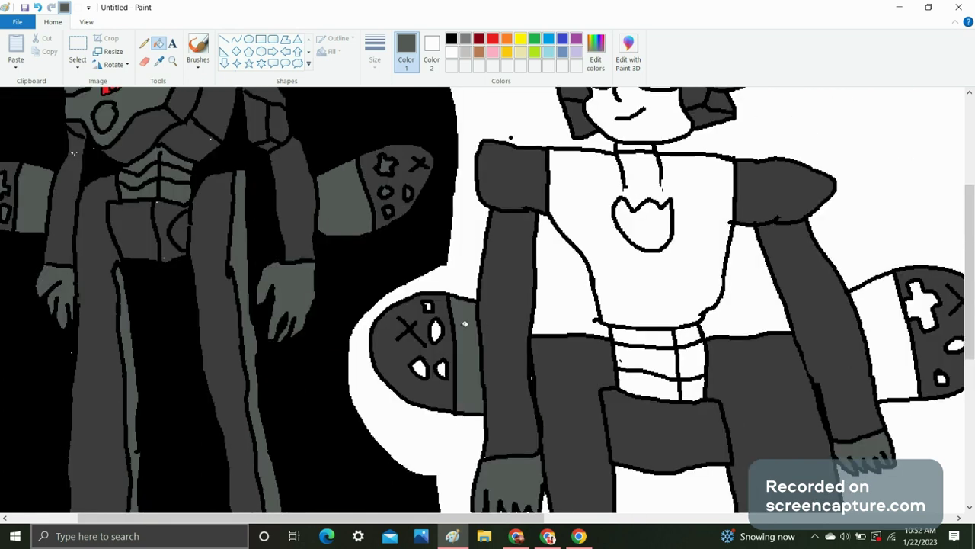
pyautogui.click(884, 348)
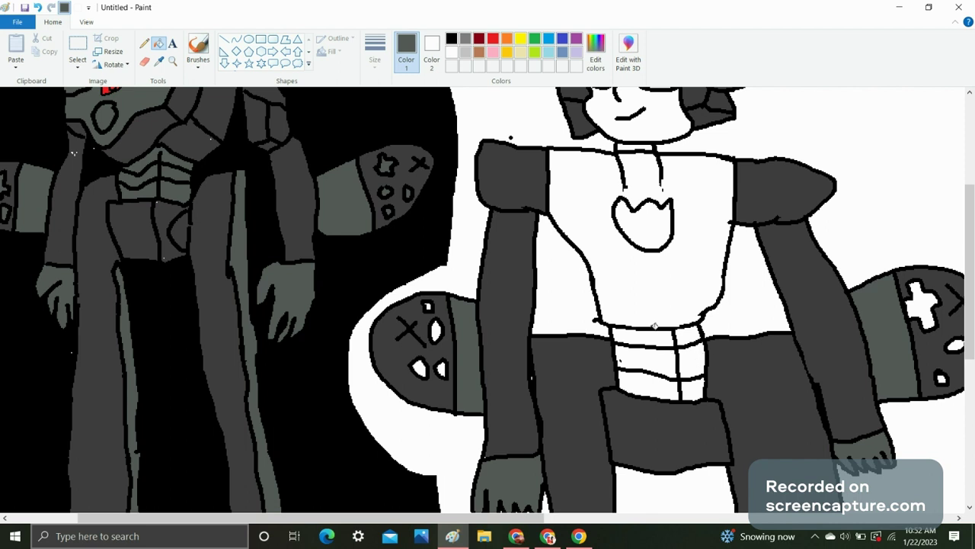
# - Fill all the segments of the waist between the chest and the pelvis with greenish grey
pyautogui.click(654, 337)
pyautogui.click(689, 335)
pyautogui.click(691, 359)
pyautogui.click(692, 387)
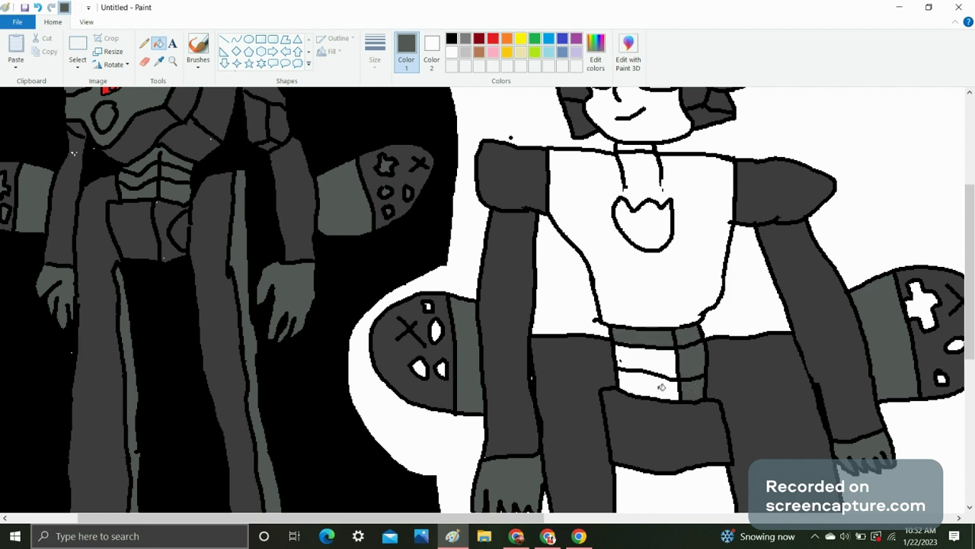
pyautogui.click(661, 387)
pyautogui.click(647, 360)
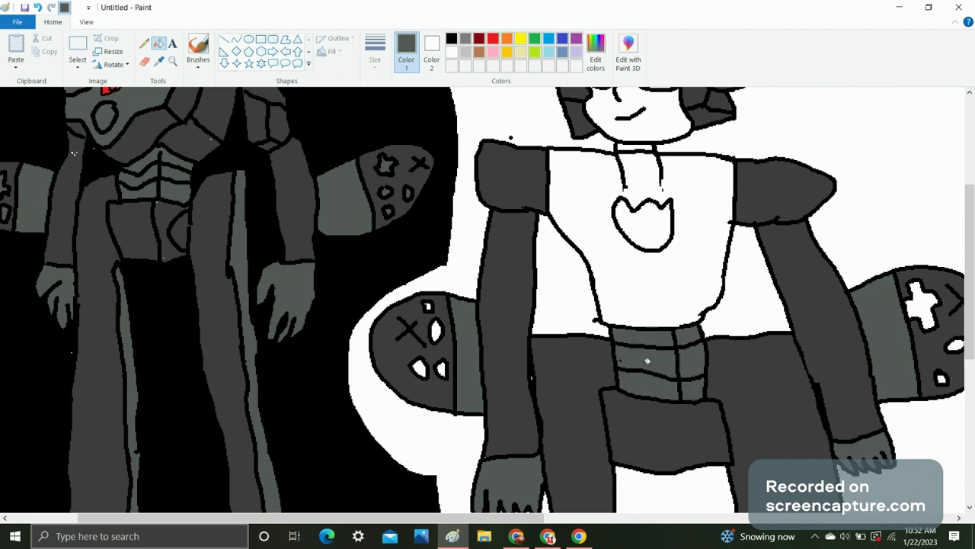
# - Fill the torso and the neck with greenish grey, leaving the chest emblem white
pyautogui.scroll(3, 659, 285)
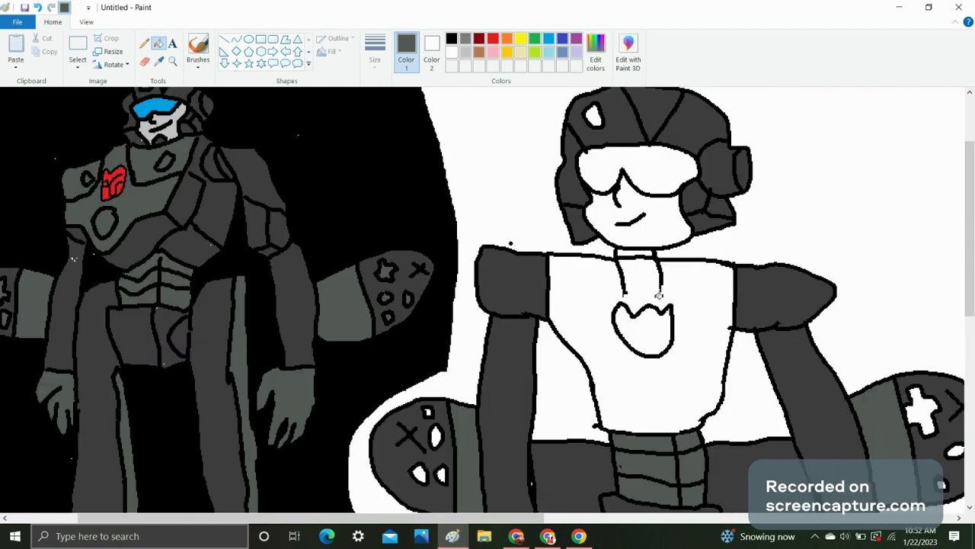
pyautogui.click(694, 305)
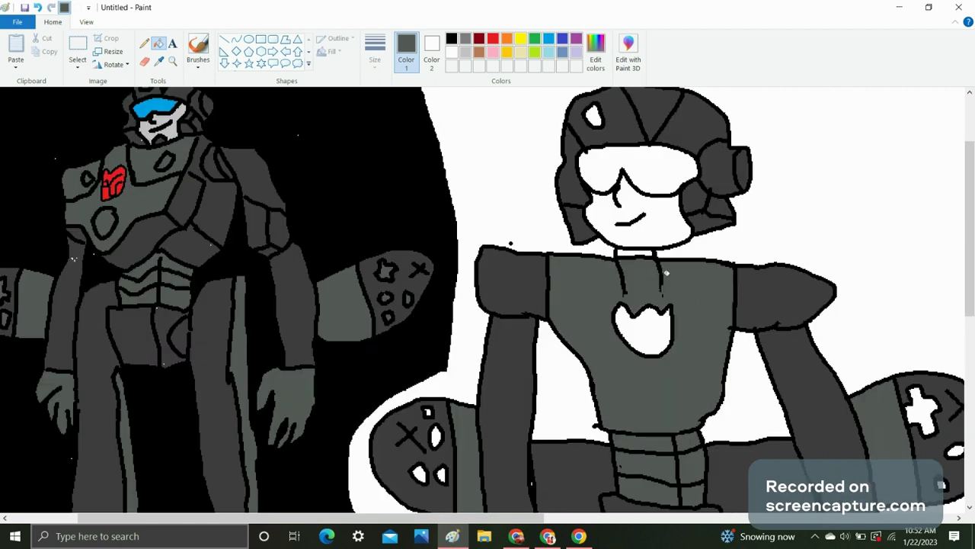
pyautogui.click(651, 252)
# - Draw a small black arc across the chin above the neck and fill the enclosed chin piece with the helmet's dark grey
pyautogui.click(144, 43)
pyautogui.click(159, 60)
pyautogui.click(363, 166)
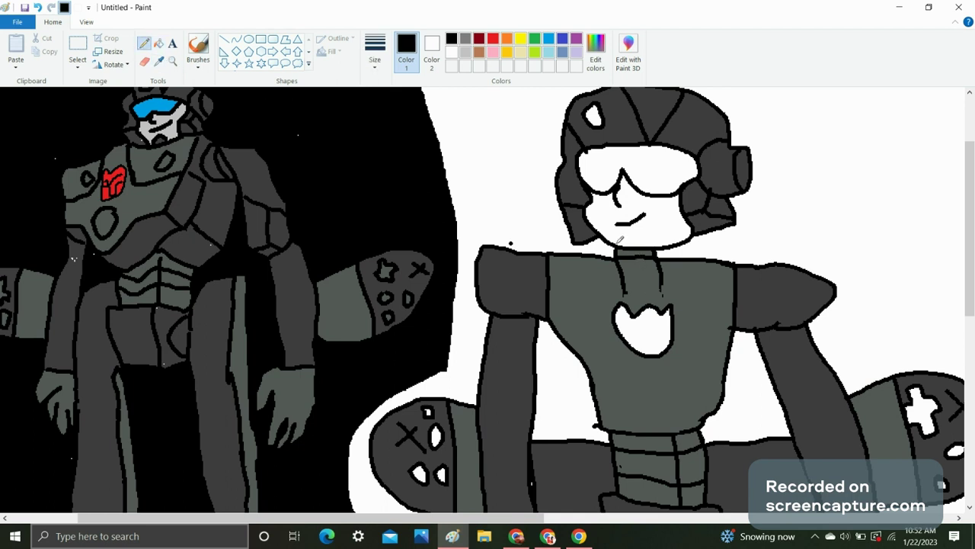
pyautogui.moveTo(619, 239); pyautogui.dragTo(660, 239)
pyautogui.click(37, 7)
pyautogui.moveTo(621, 239)
pyautogui.mouseDown()
pyautogui.moveTo(653, 233)
pyautogui.moveTo(666, 246)
pyautogui.mouseUp()
pyautogui.click(159, 61)
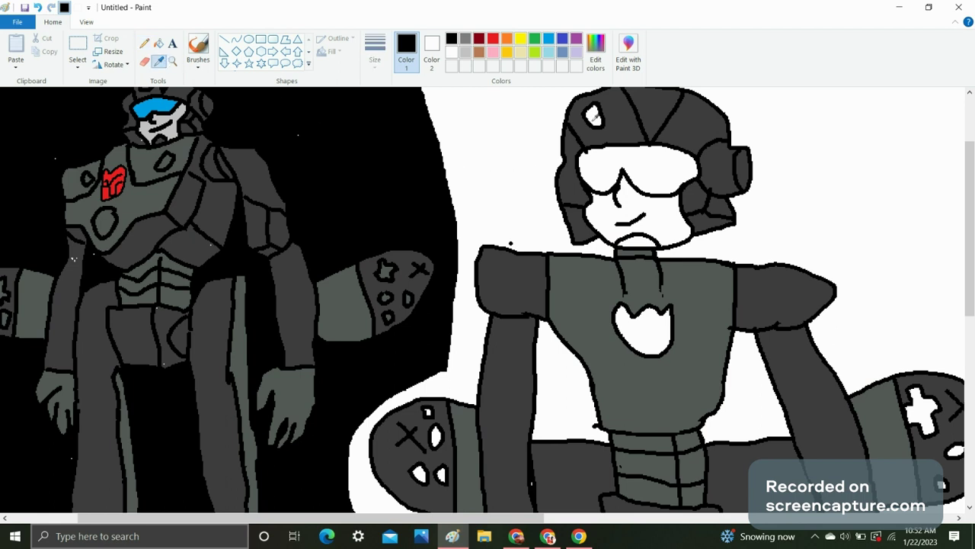
pyautogui.click(568, 217)
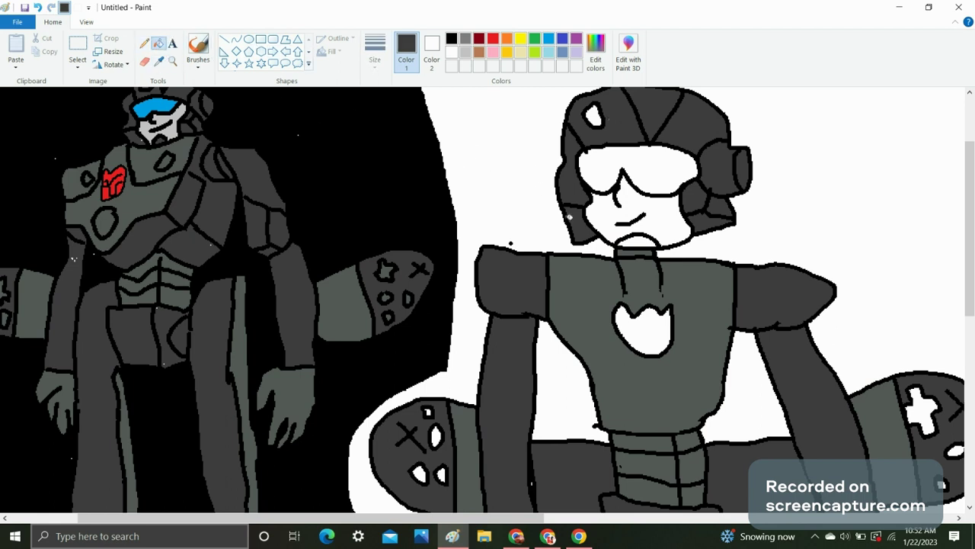
pyautogui.moveTo(642, 232); pyautogui.dragTo(647, 238)
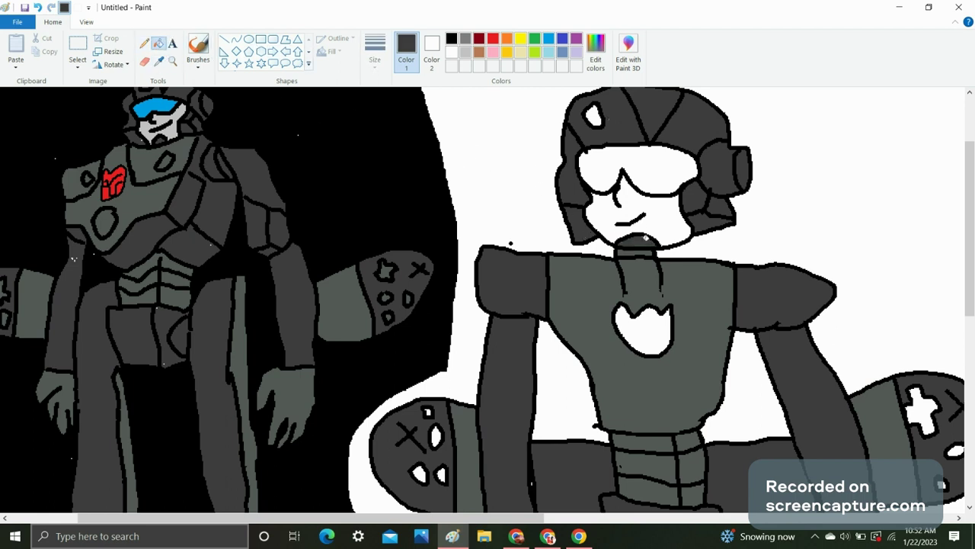
# - Sample the greenish grey from the dark robot's helmet marking and fill the small oval on the new helmet
pyautogui.click(158, 61)
pyautogui.scroll(3, 482, 300)
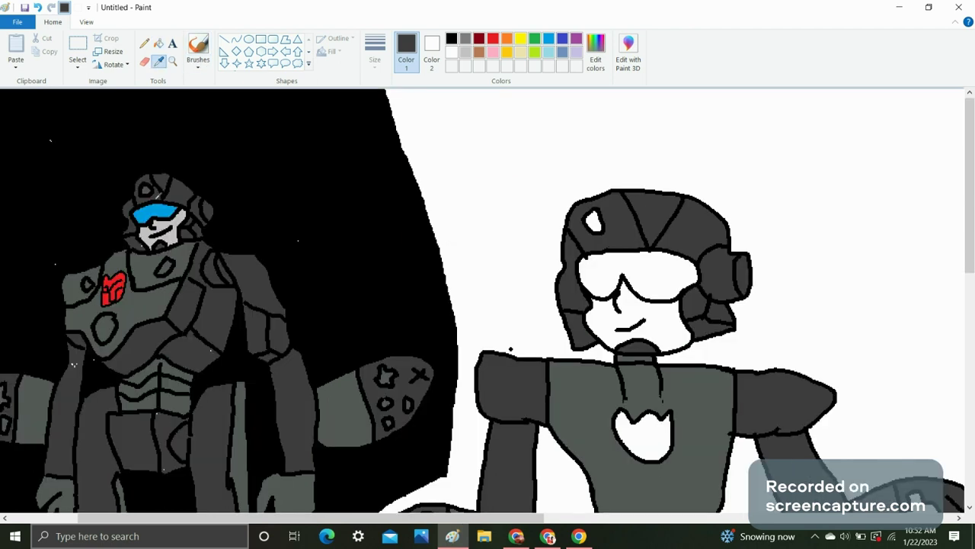
pyautogui.click(149, 184)
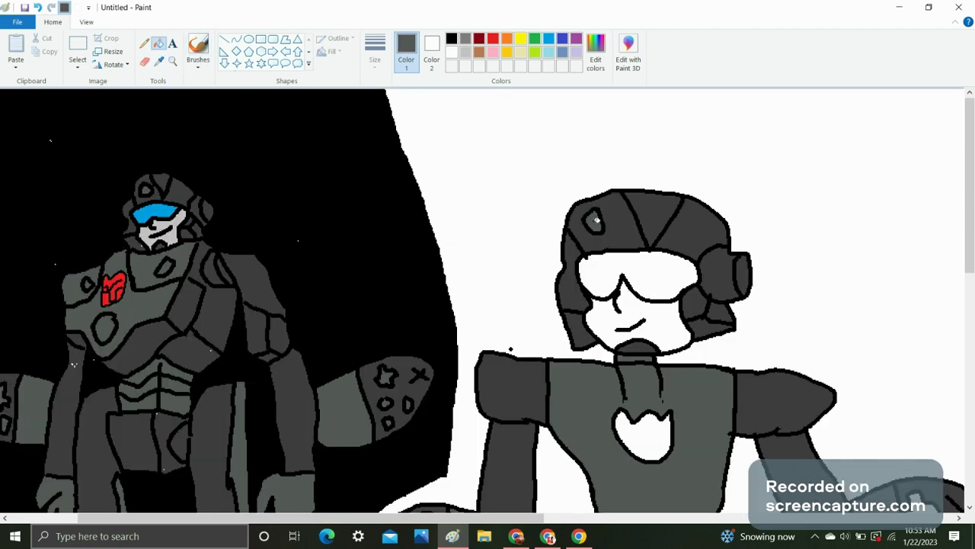
# - Sample the light grey from the dark robot's face and fill the new robot's face with it
pyautogui.scroll(-3, 550, 278)
pyautogui.click(159, 61)
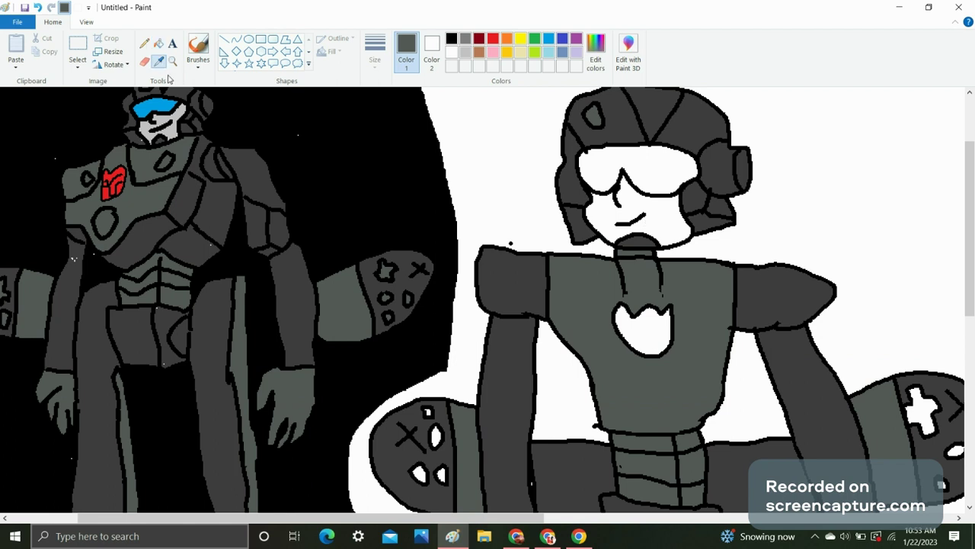
pyautogui.click(183, 111)
pyautogui.click(648, 211)
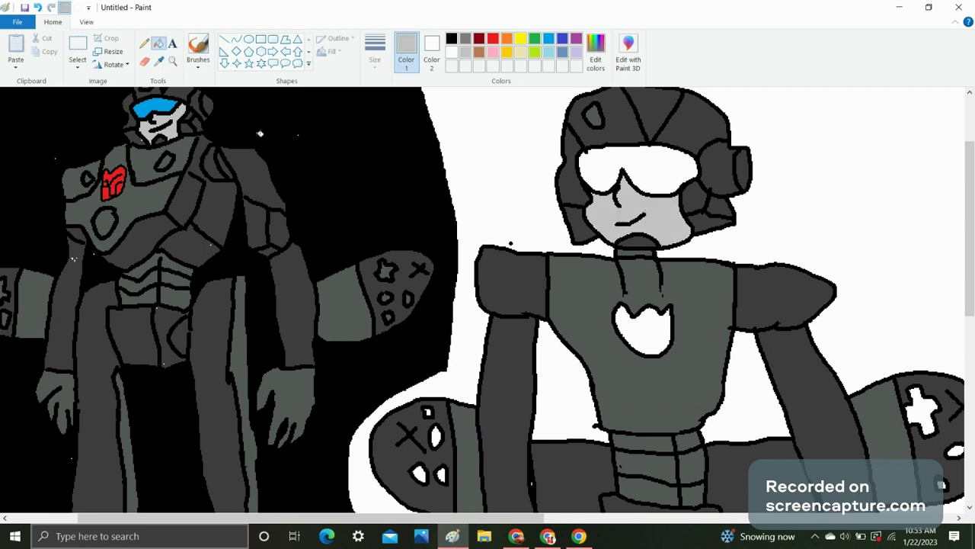
# - Sample the blue from the dark robot's visor and fill the new robot's visor with it
pyautogui.click(160, 65)
pyautogui.click(166, 103)
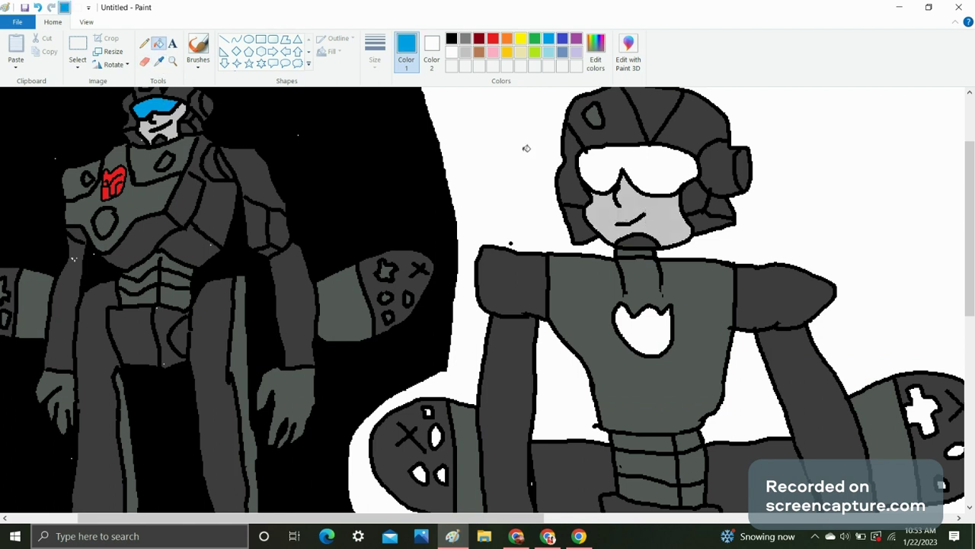
pyautogui.click(666, 165)
# - Sample the greenish grey from the dark robot's wing and fill the white markings on the new robot's wing nearest the dark robot
pyautogui.scroll(-5, 635, 185)
pyautogui.scroll(2, 542, 180)
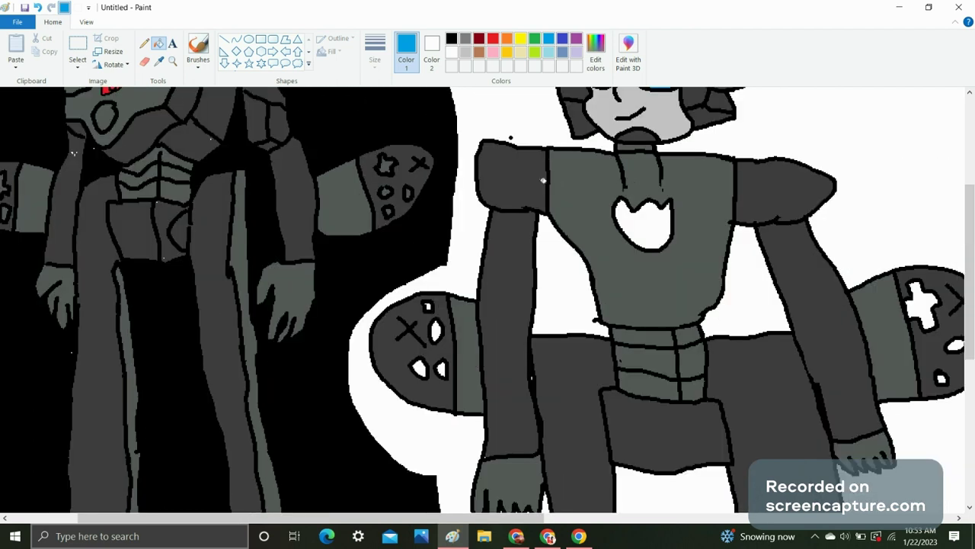
pyautogui.click(160, 61)
pyautogui.click(340, 192)
pyautogui.click(434, 331)
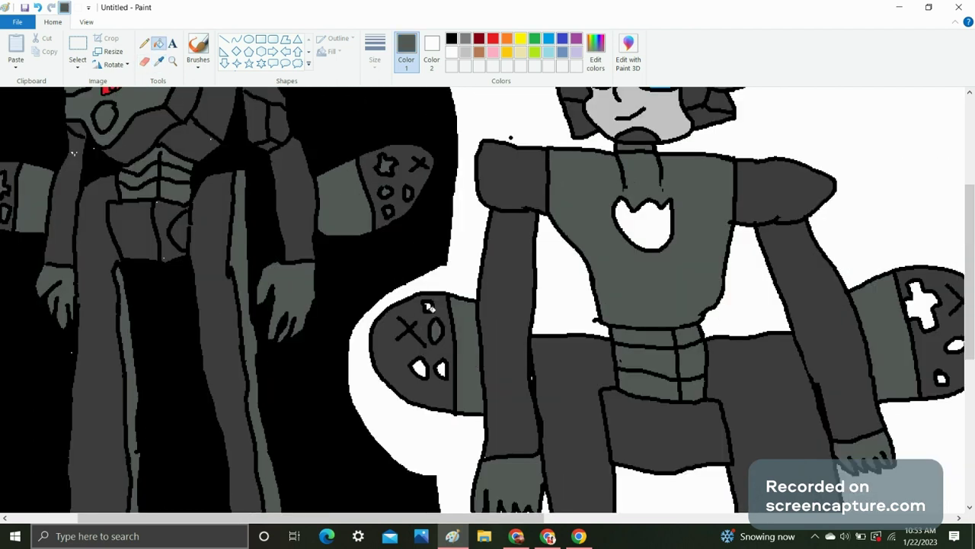
pyautogui.click(422, 367)
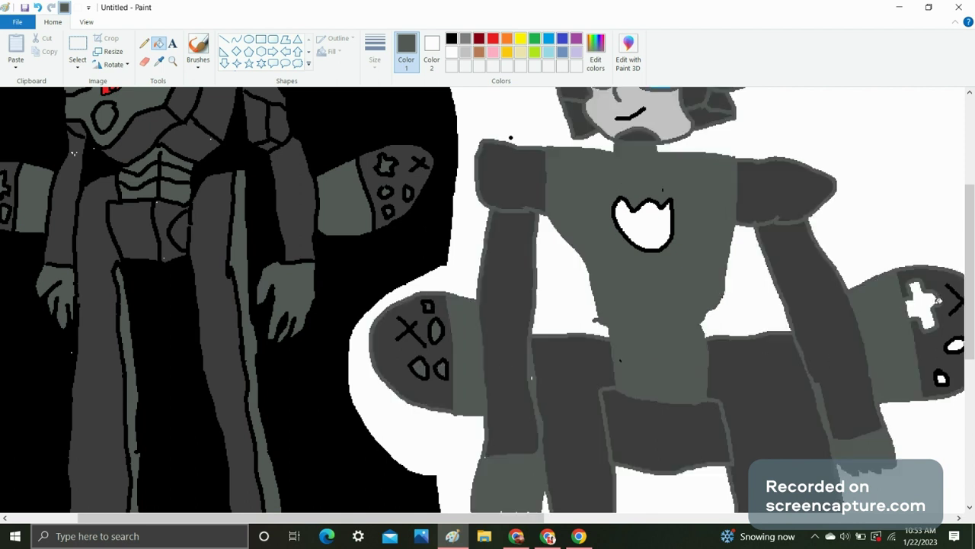
pyautogui.click(37, 7)
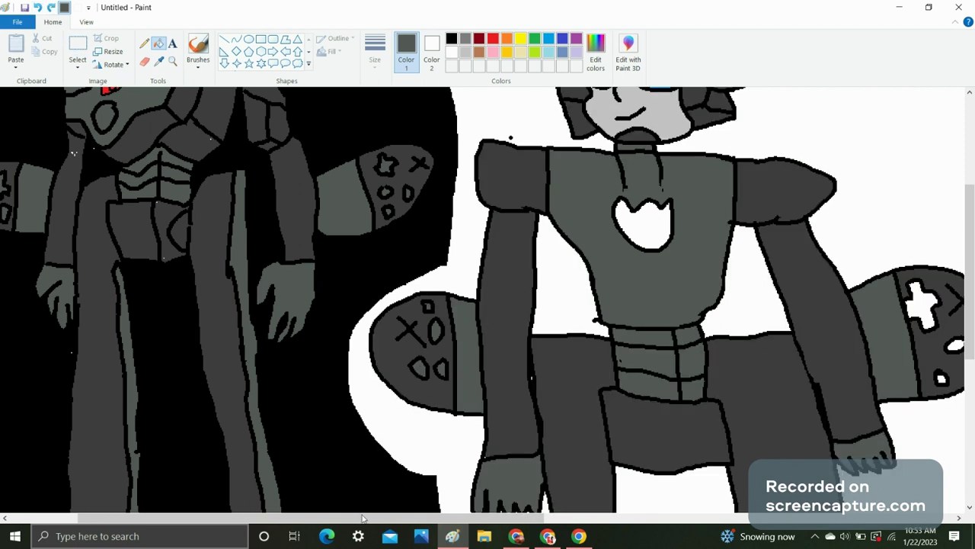
# - Fill the cross and the small white markings on the new robot's far wing with the same greenish grey
pyautogui.moveTo(363, 518); pyautogui.dragTo(452, 525)
pyautogui.click(755, 308)
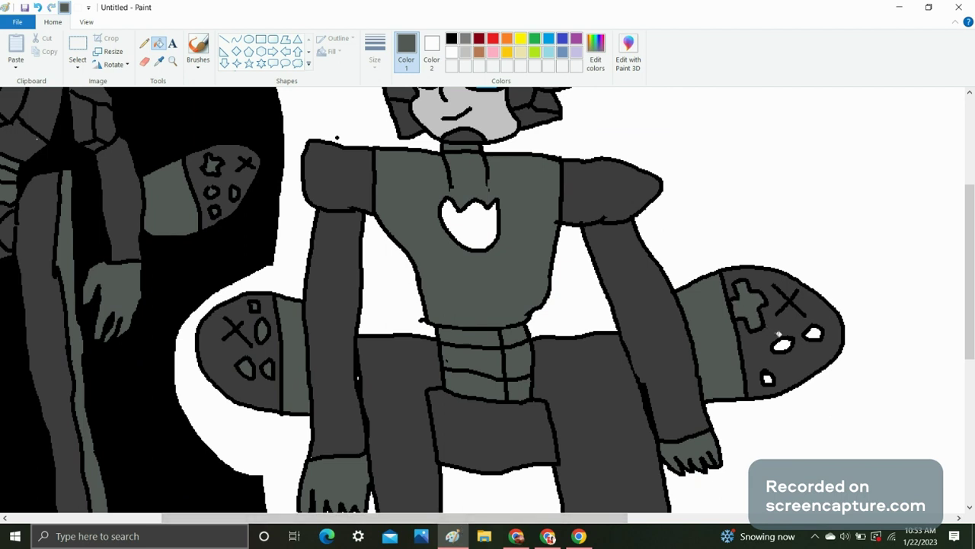
pyautogui.click(783, 343)
pyautogui.click(816, 332)
# - Fill the white emblem on the new robot's chest with red
pyautogui.scroll(3, 768, 378)
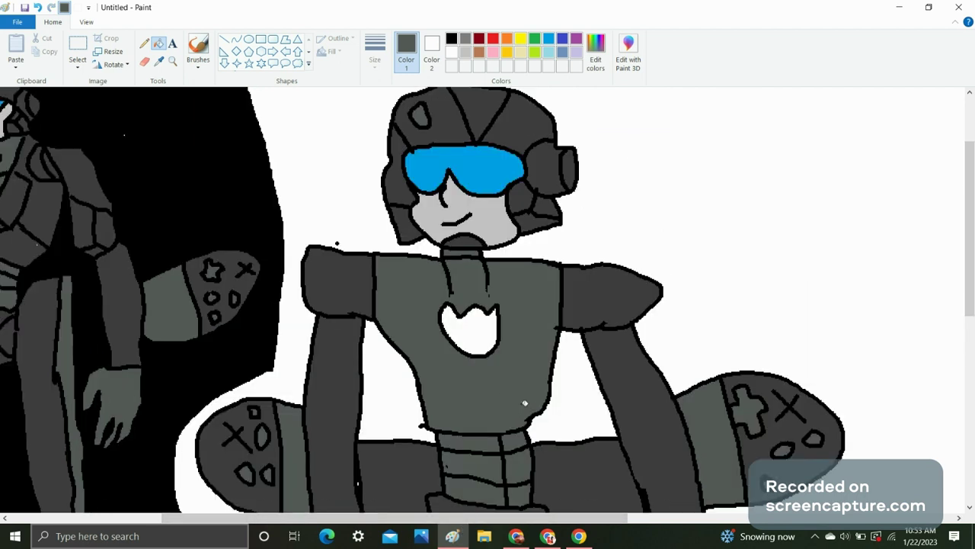
pyautogui.click(162, 63)
pyautogui.click(159, 44)
pyautogui.click(483, 330)
# - Zoom out until the whole canvas with both robots is in view
pyautogui.click(86, 21)
pyautogui.click(41, 46)
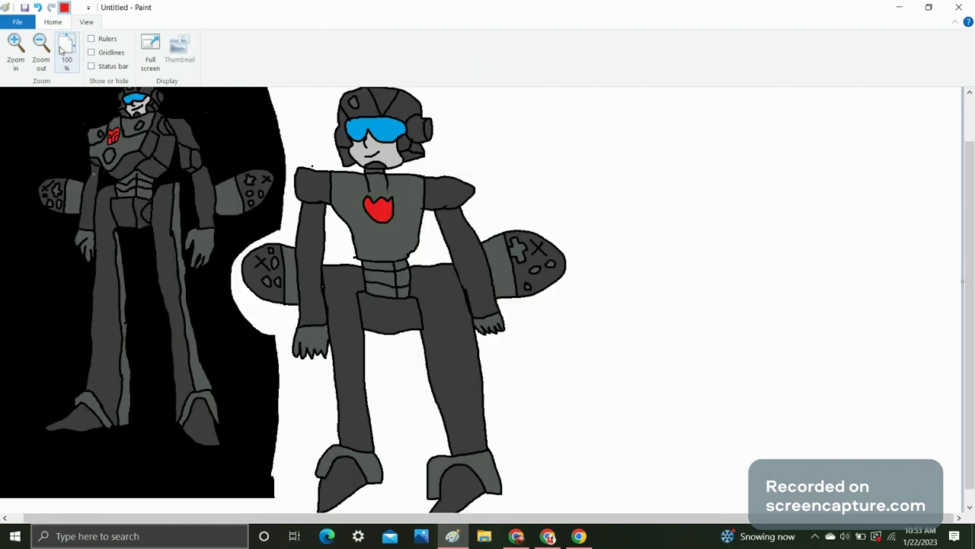
pyautogui.click(41, 46)
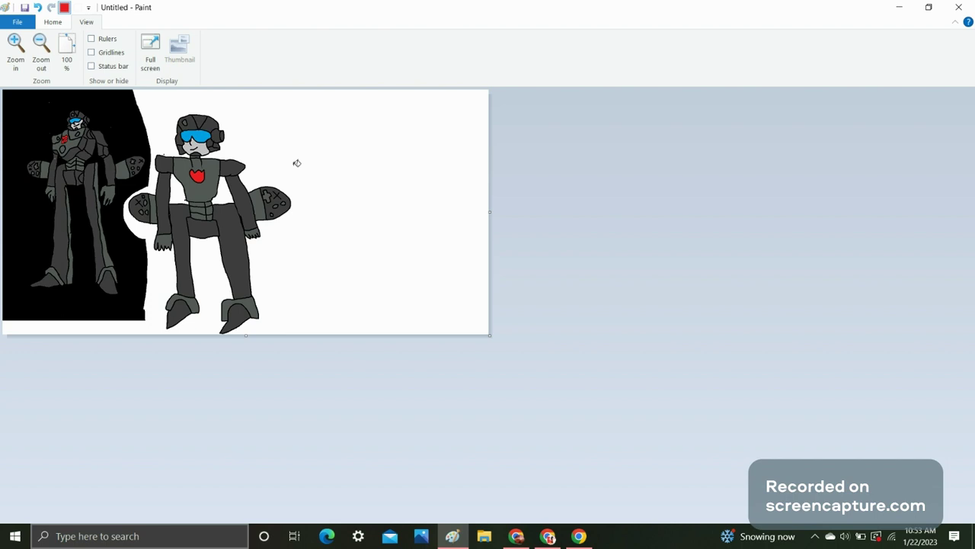
pyautogui.click(53, 22)
pyautogui.click(172, 43)
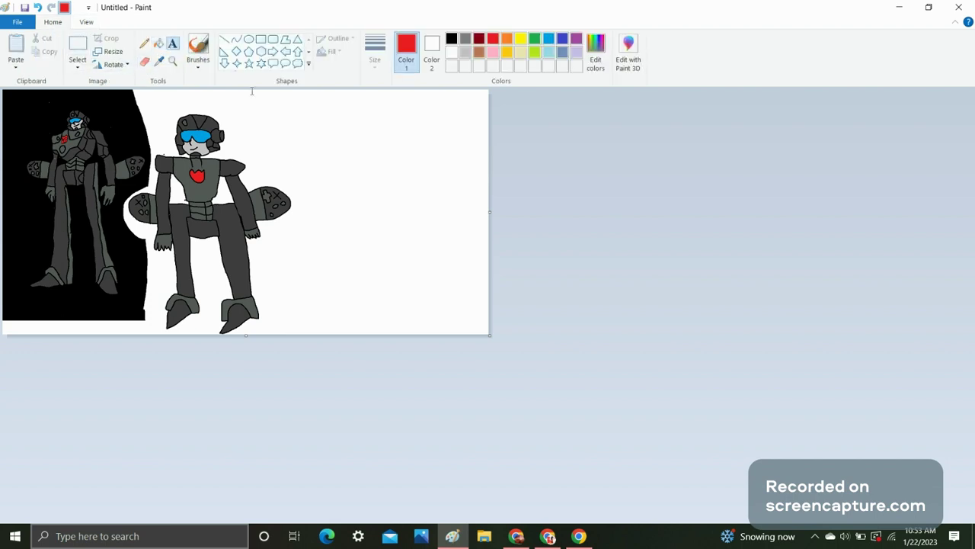
pyautogui.click(264, 106)
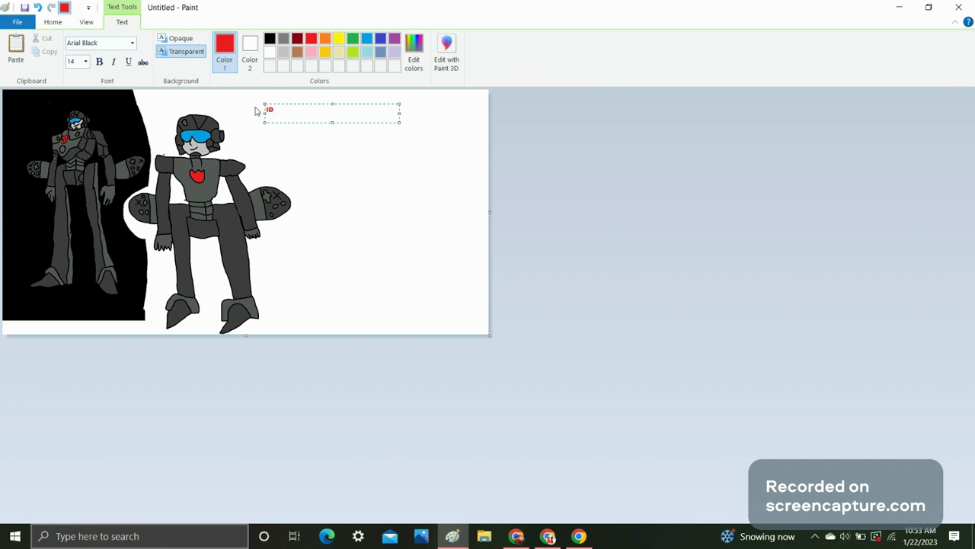
pyautogui.write('do you think?')
pyautogui.click(37, 7)
pyautogui.click(403, 168)
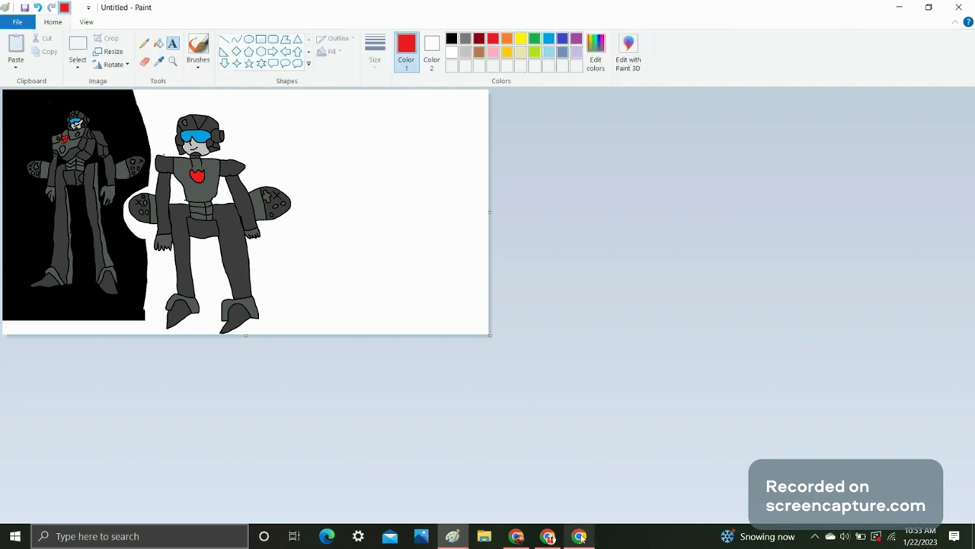